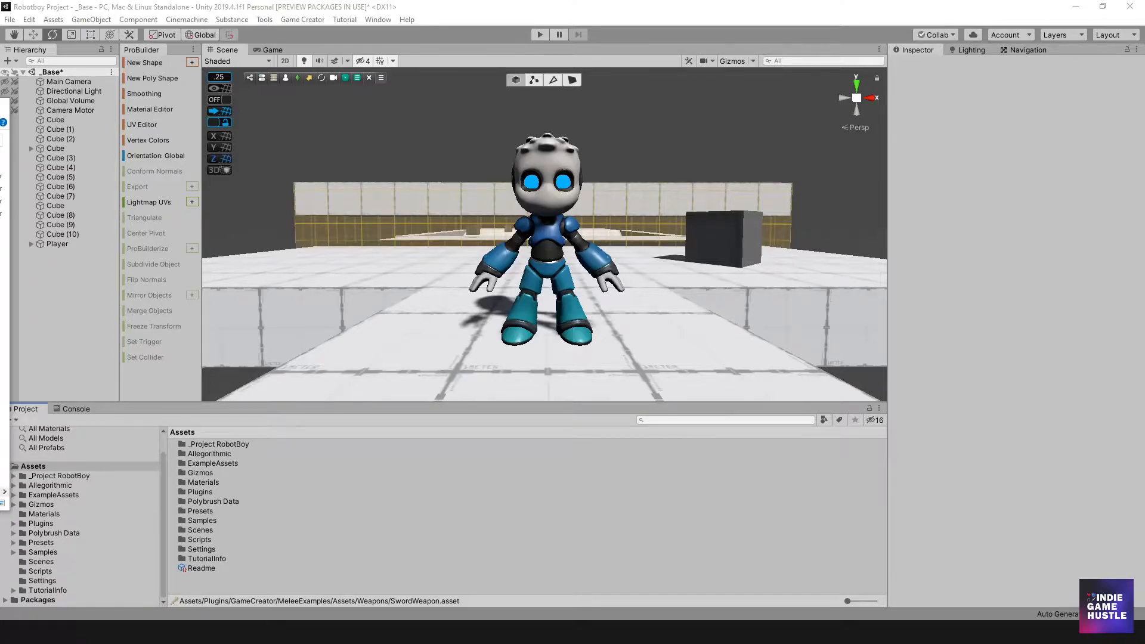
{"action": "scroll", "coordinate": [438, 271], "scroll_direction": "down", "scroll_amount": 5}
{"action": "scroll", "coordinate": [457, 269], "scroll_direction": "up", "scroll_amount": 8}
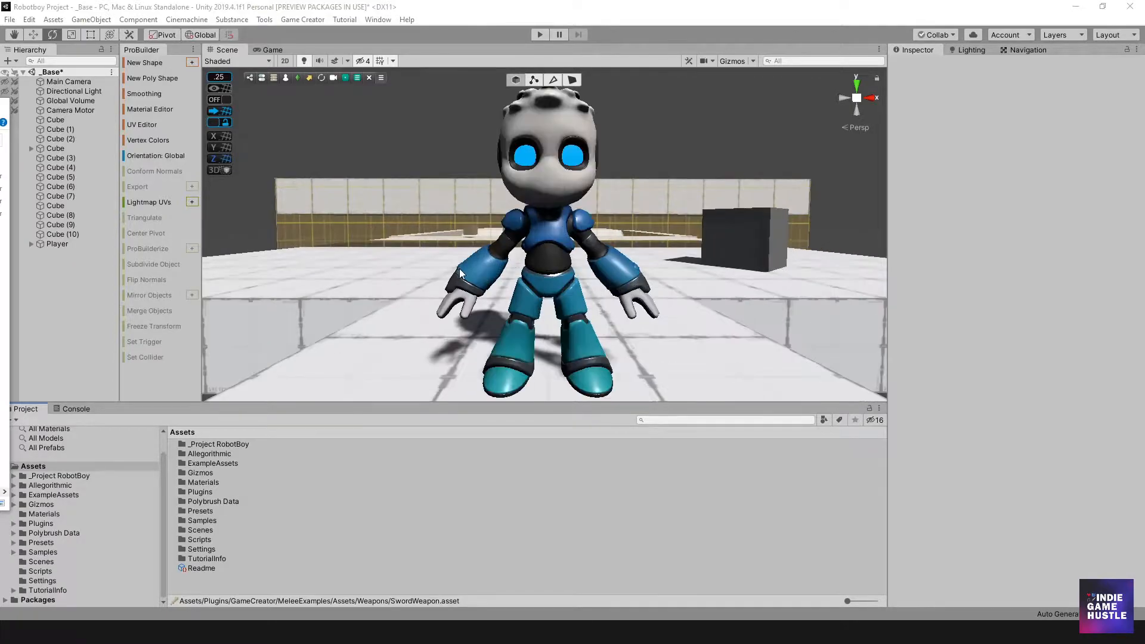
{"action": "scroll", "coordinate": [462, 272], "scroll_direction": "down", "scroll_amount": 6}
{"action": "middle_click_drag", "start_coordinate": [526, 252], "coordinate": [543, 272]}
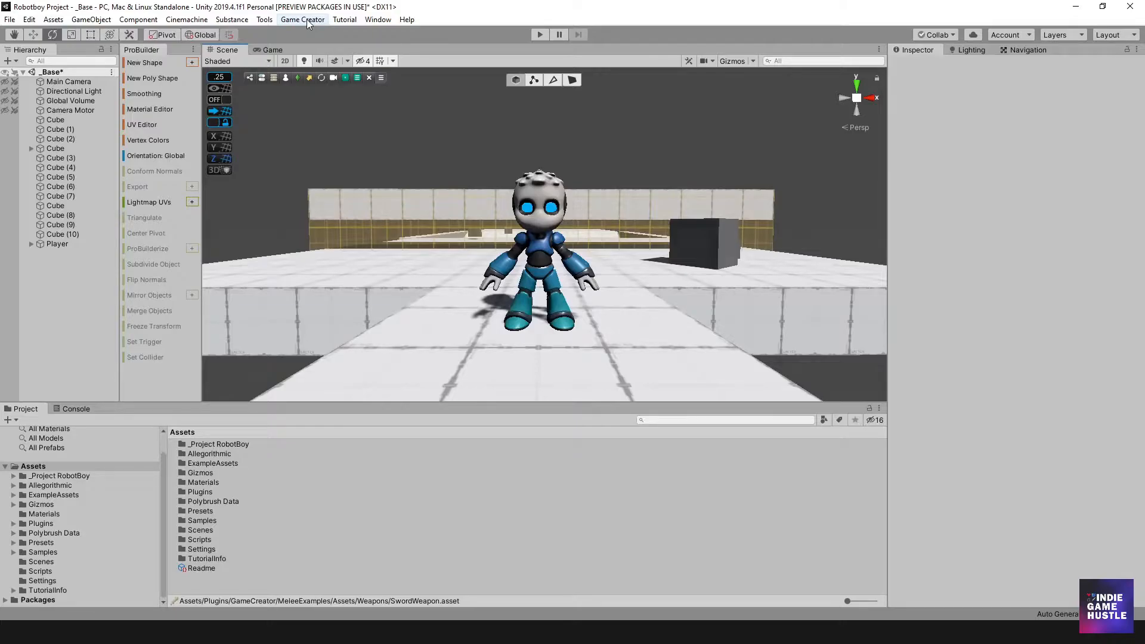
Step: Check the Melee Module and Melee Examples entries in Game Creator's Module Manager, and close it
{"action": "left_click", "coordinate": [307, 23]}
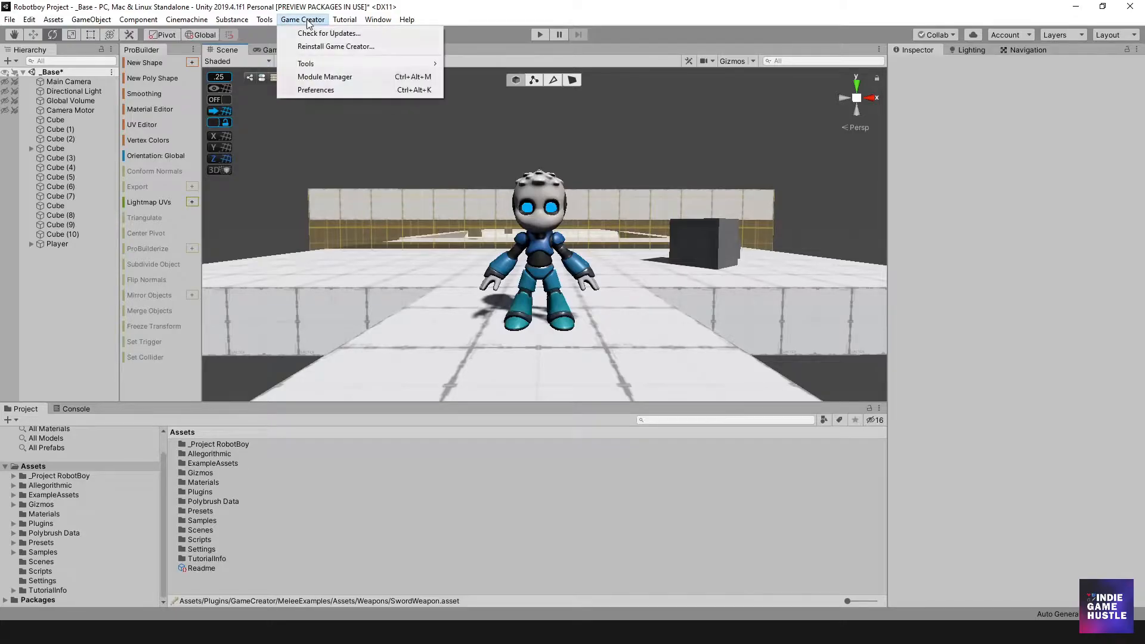
{"action": "left_click", "coordinate": [317, 77]}
{"action": "mouse_move", "coordinate": [522, 109]}
{"action": "left_mouse_down"}
{"action": "mouse_move", "coordinate": [468, 107]}
{"action": "mouse_move", "coordinate": [515, 111]}
{"action": "left_mouse_up"}
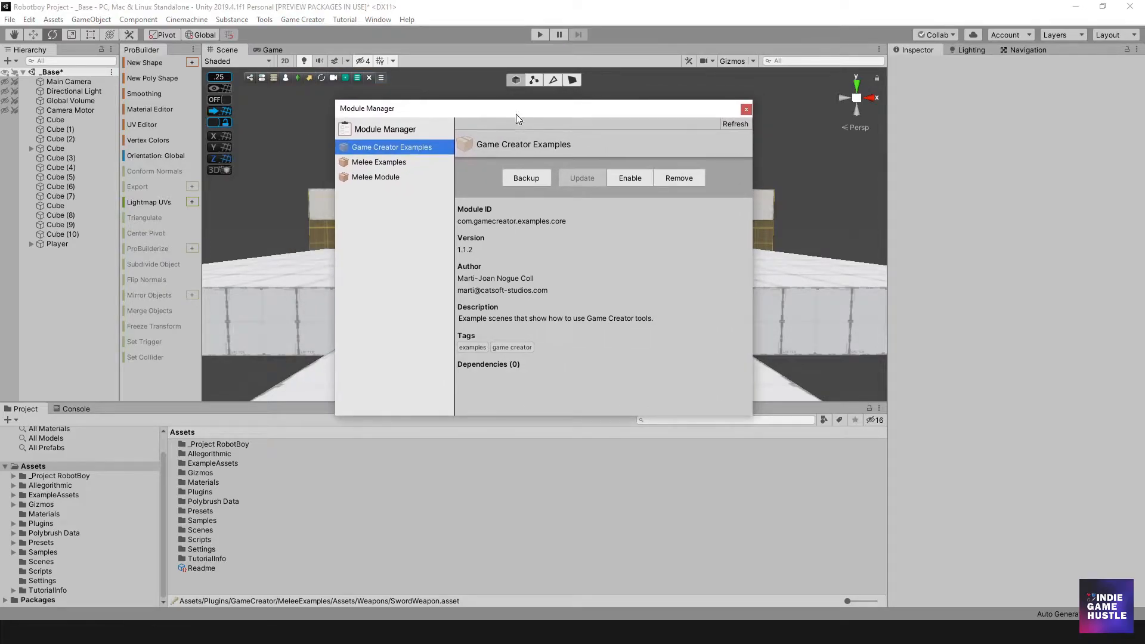
{"action": "left_click", "coordinate": [390, 181]}
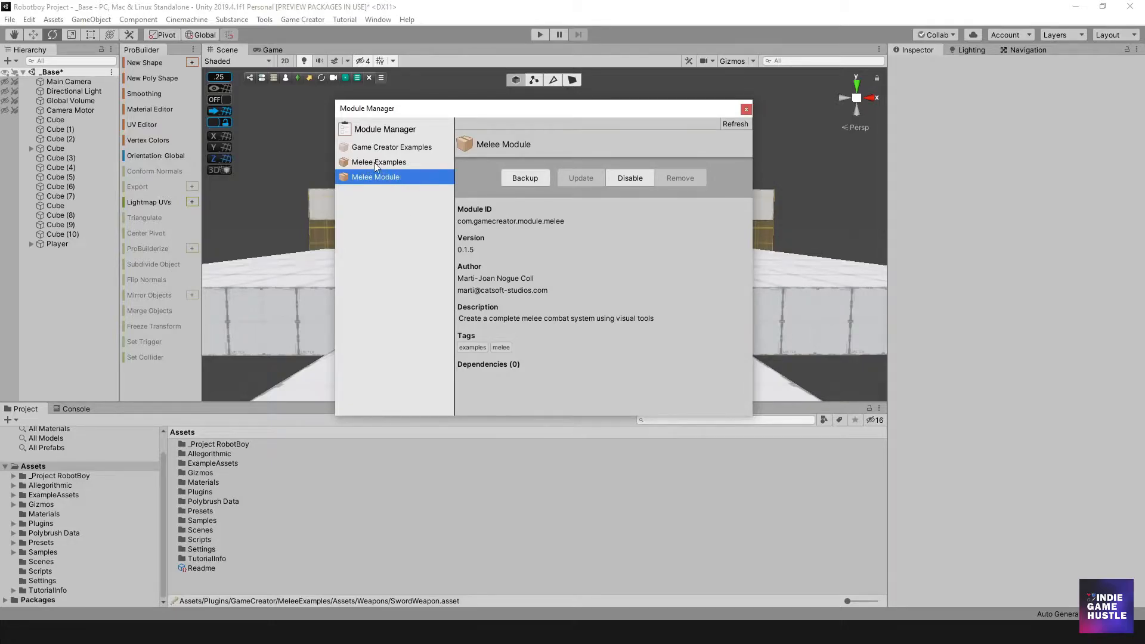
{"action": "left_click", "coordinate": [372, 163]}
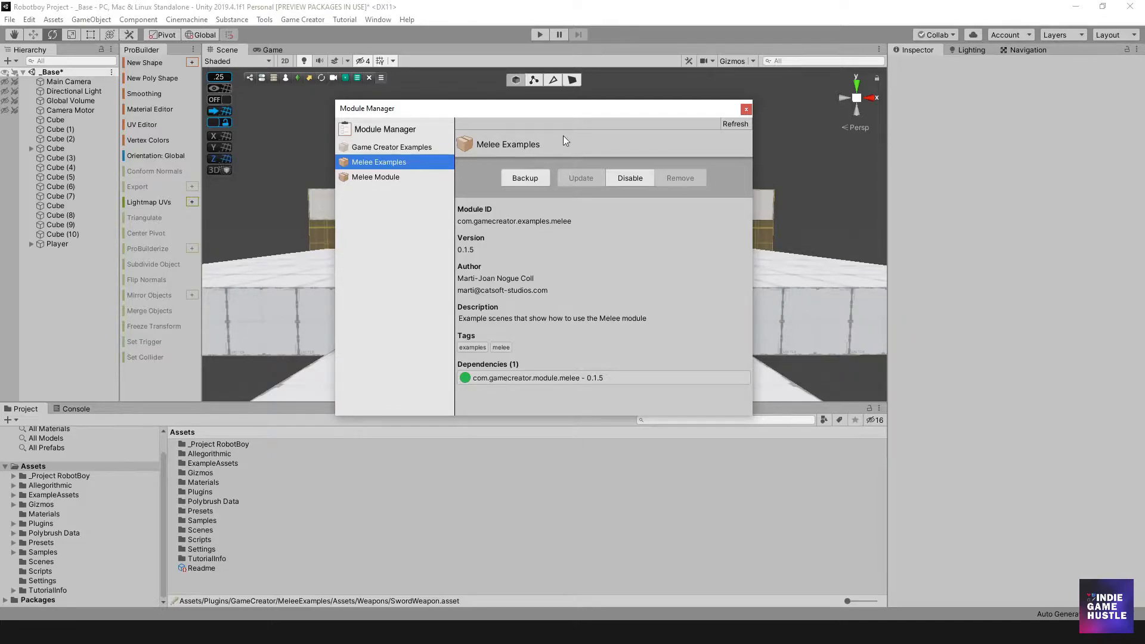
{"action": "left_click_drag", "start_coordinate": [558, 109], "coordinate": [546, 108]}
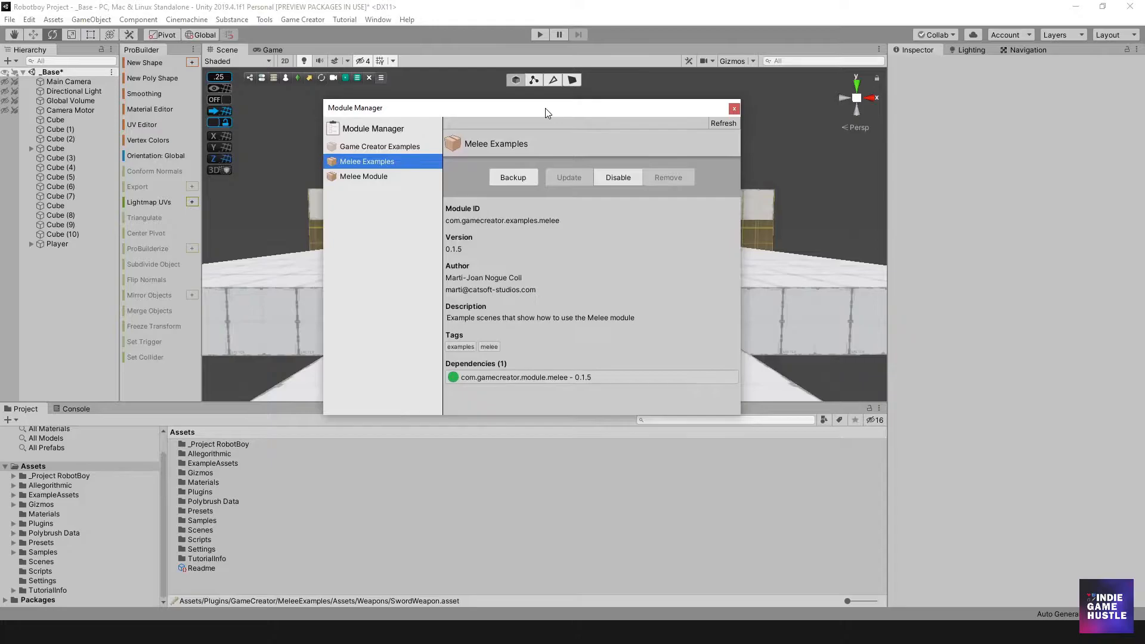
{"action": "left_click_drag", "start_coordinate": [545, 115], "coordinate": [558, 120]}
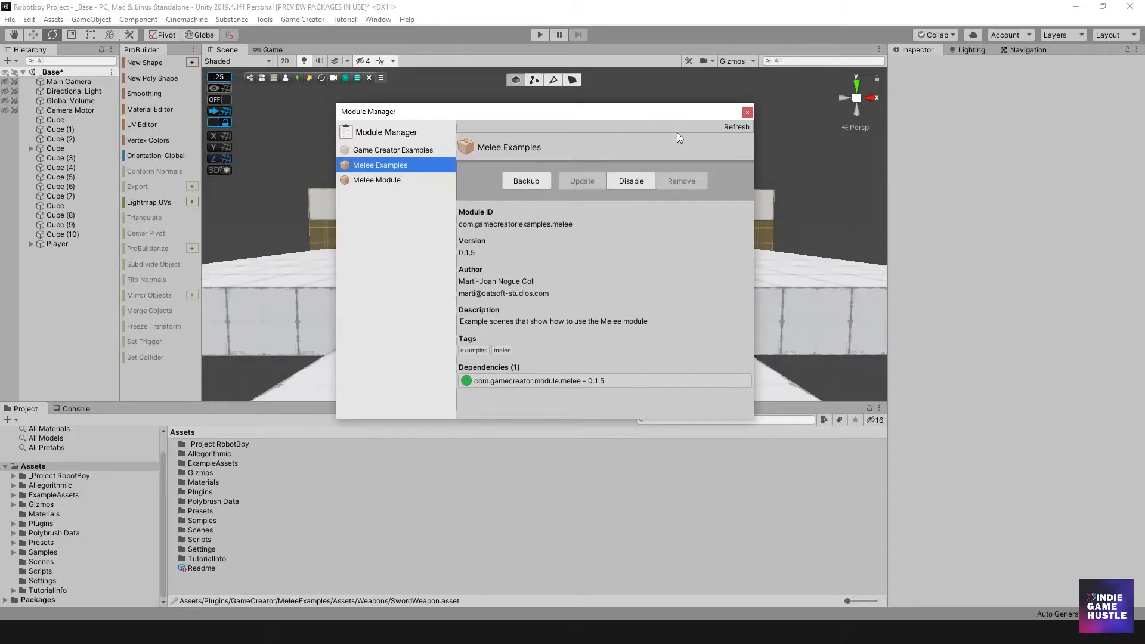
{"action": "left_click", "coordinate": [747, 113]}
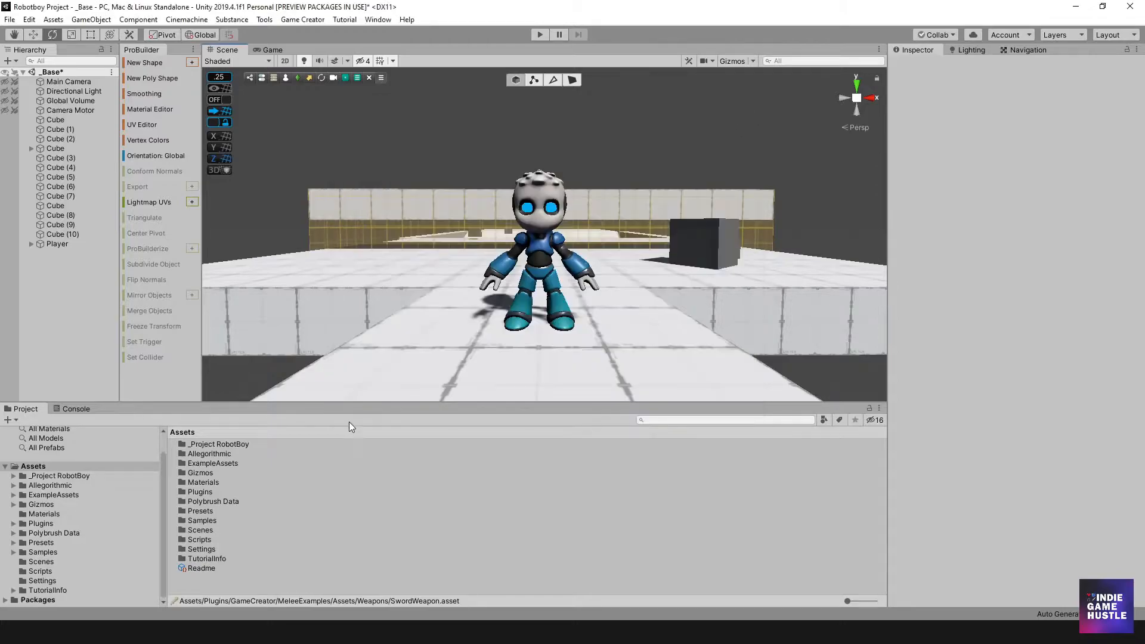
Step: Enlarge the Project area and browse to the MeleeClips folder in Plugins/GameCreator/MeleeExamples/Assets
{"action": "left_click_drag", "start_coordinate": [351, 402], "coordinate": [349, 368]}
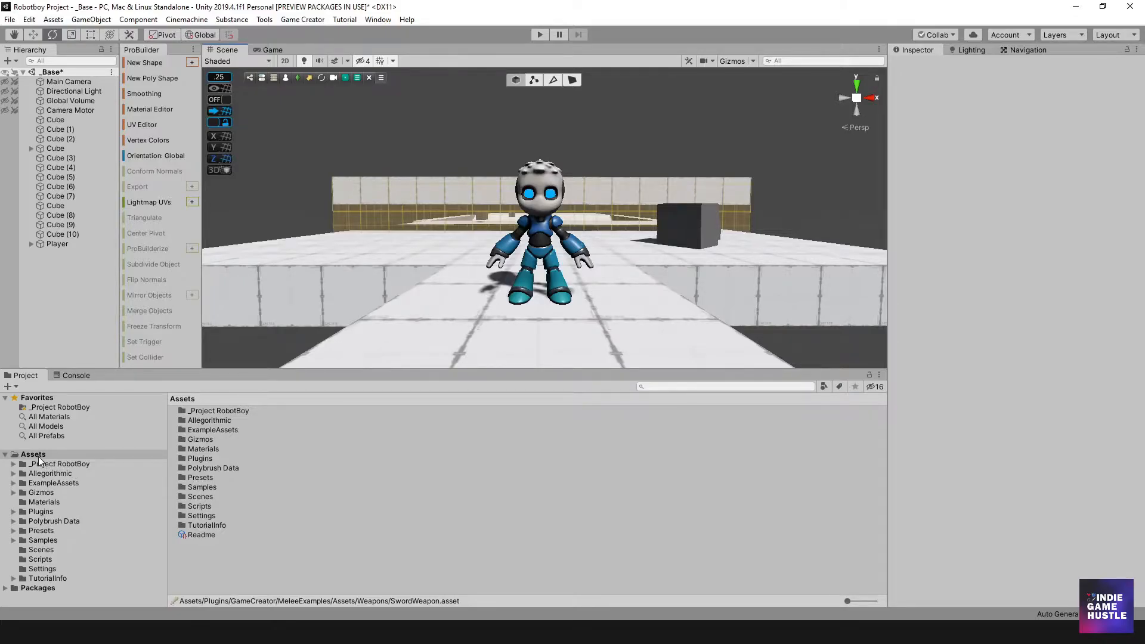
{"action": "left_click", "coordinate": [38, 512]}
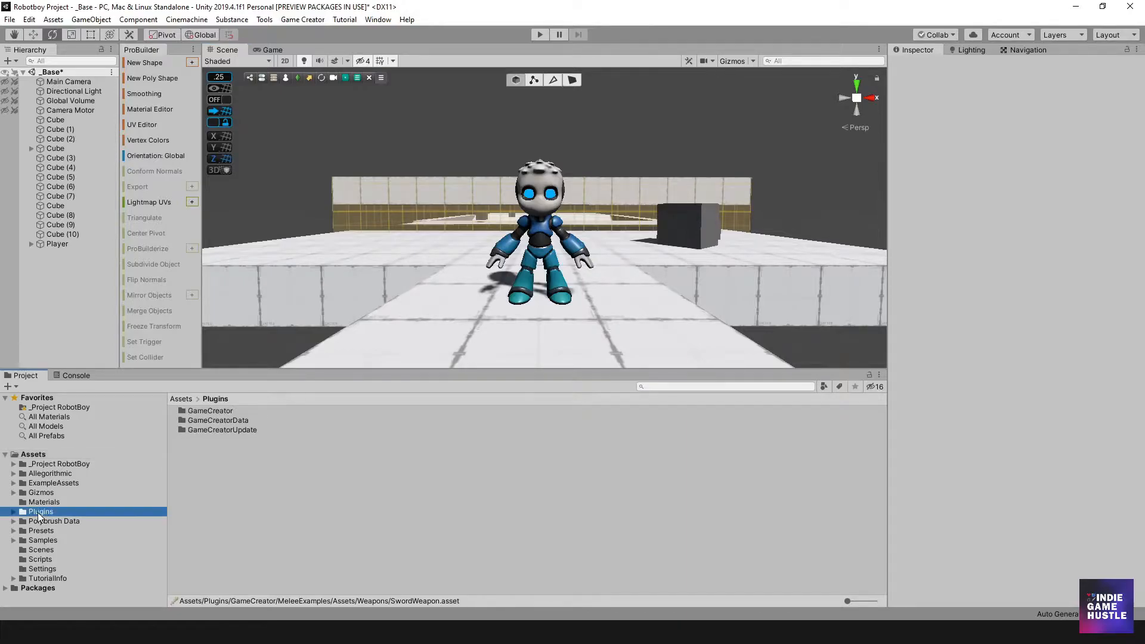
{"action": "double_click", "coordinate": [214, 412]}
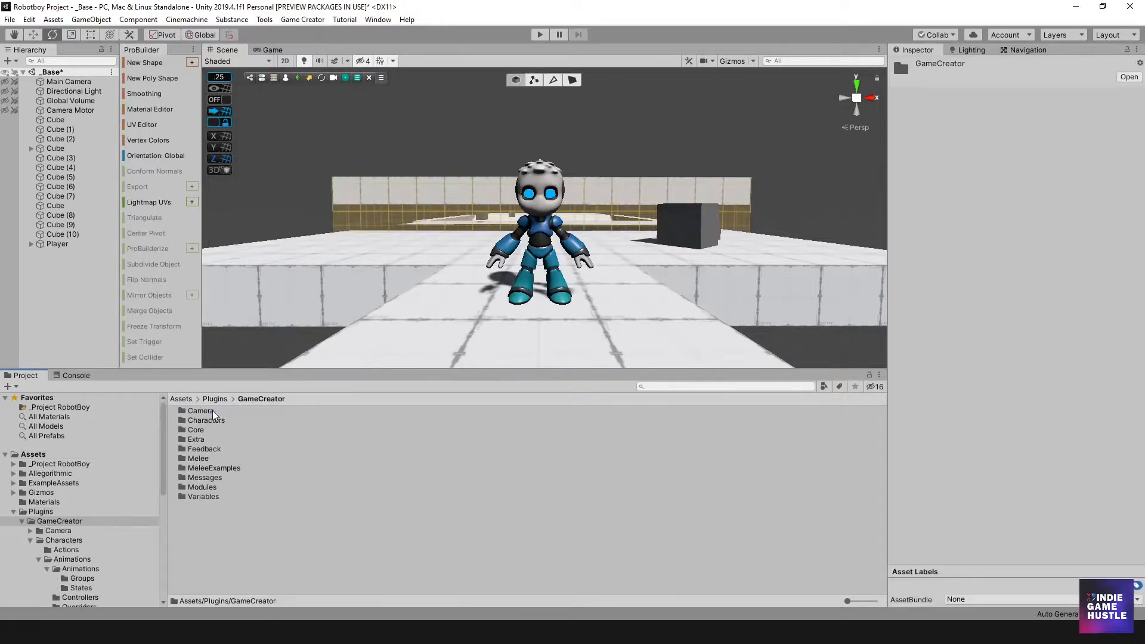
{"action": "left_click", "coordinate": [199, 469]}
{"action": "double_click", "coordinate": [199, 469]}
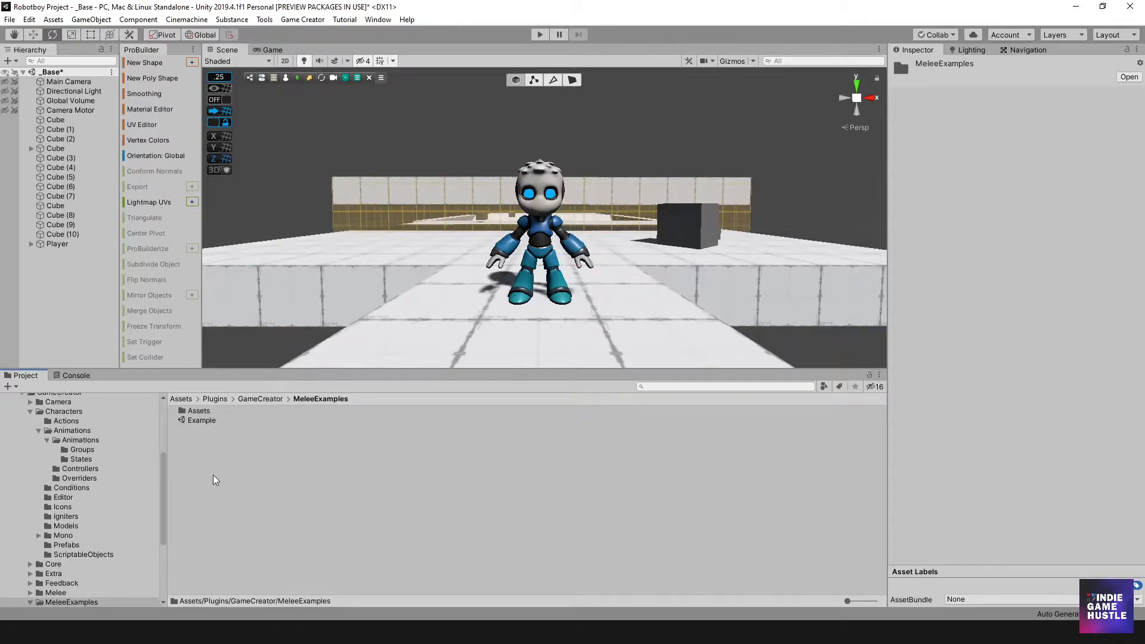
{"action": "double_click", "coordinate": [198, 411]}
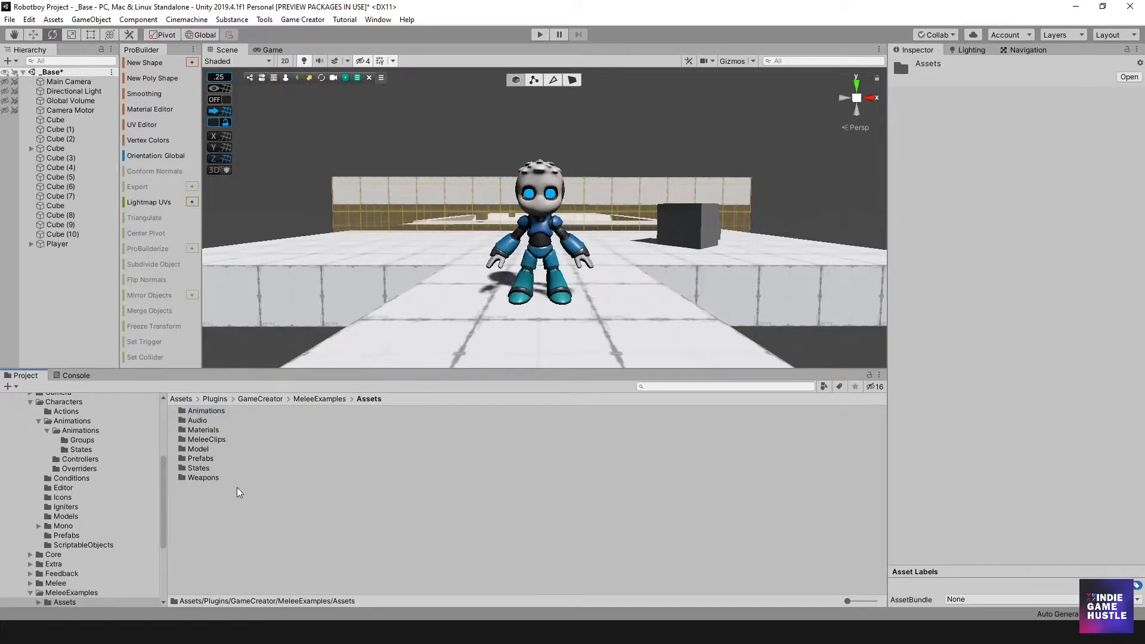
{"action": "double_click", "coordinate": [203, 441]}
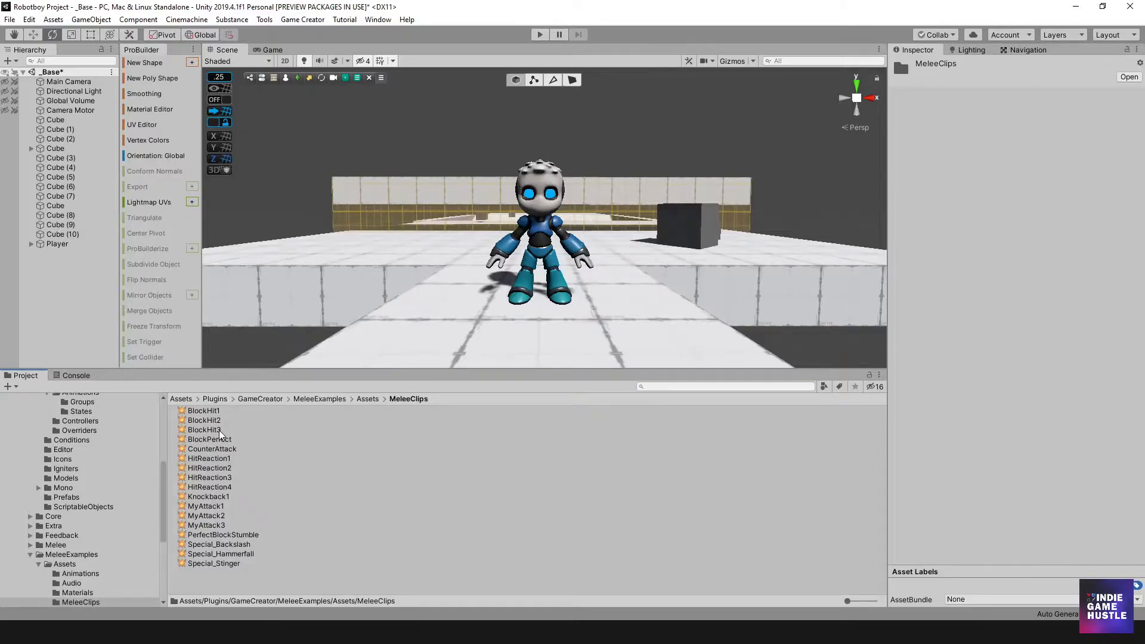
Step: Review the MyAttack1 melee clip's animation, motion, effects and combat settings
{"action": "left_click", "coordinate": [204, 506]}
{"action": "left_click_drag", "start_coordinate": [996, 386], "coordinate": [994, 582]}
{"action": "scroll", "coordinate": [987, 477], "scroll_direction": "down", "scroll_amount": 1}
{"action": "scroll", "coordinate": [978, 495], "scroll_direction": "up", "scroll_amount": 1}
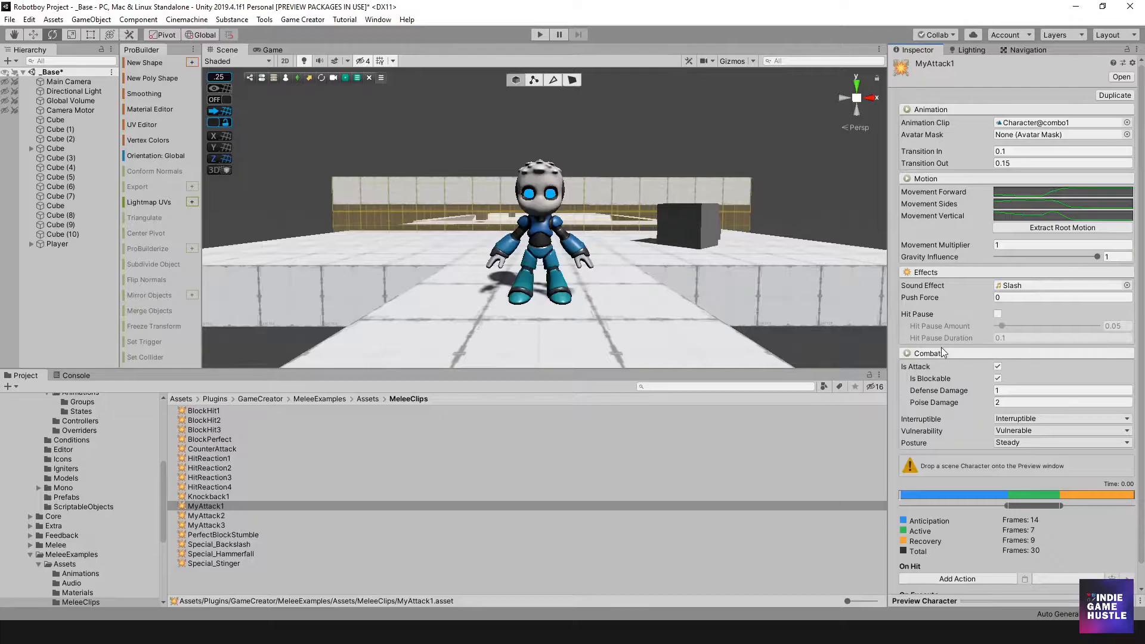
{"action": "scroll", "coordinate": [941, 352], "scroll_direction": "down", "scroll_amount": 1}
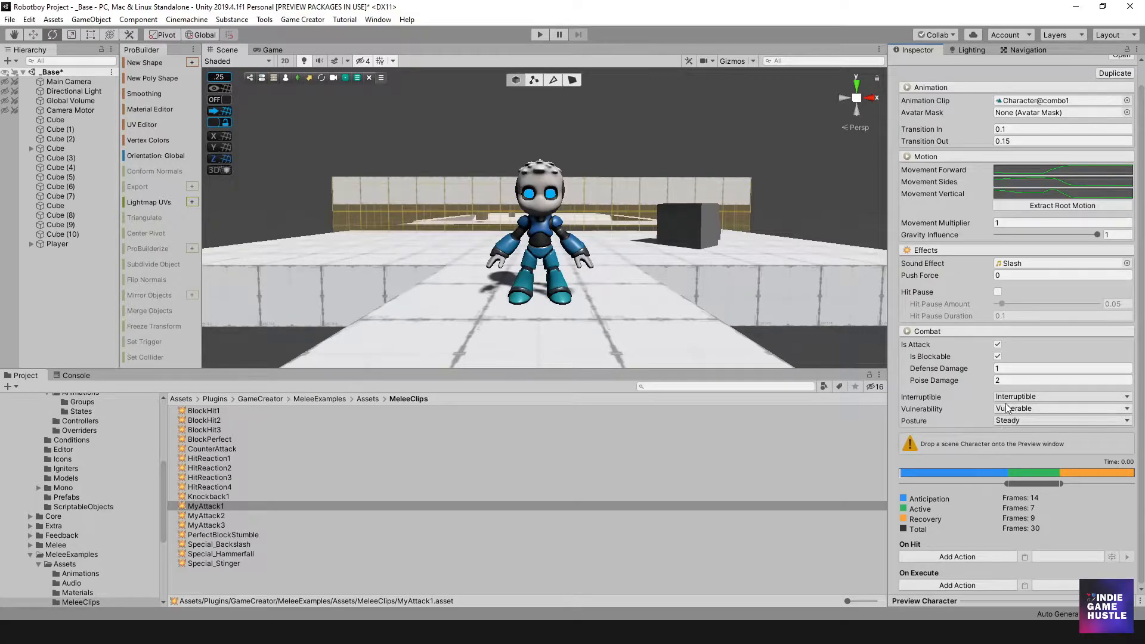
{"action": "scroll", "coordinate": [1007, 406], "scroll_direction": "up", "scroll_amount": 1}
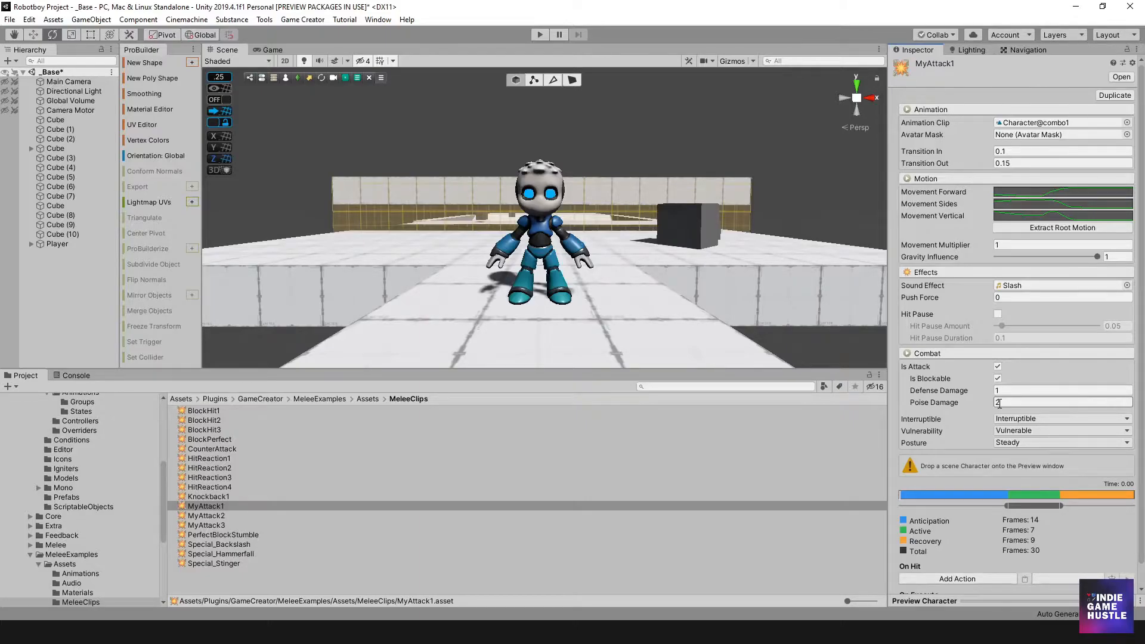
{"action": "key", "text": "Return"}
Step: Compare the settings of the SwordWeapon and SwordShield assets in the MeleeExamples Weapons folder
{"action": "left_click", "coordinate": [368, 399]}
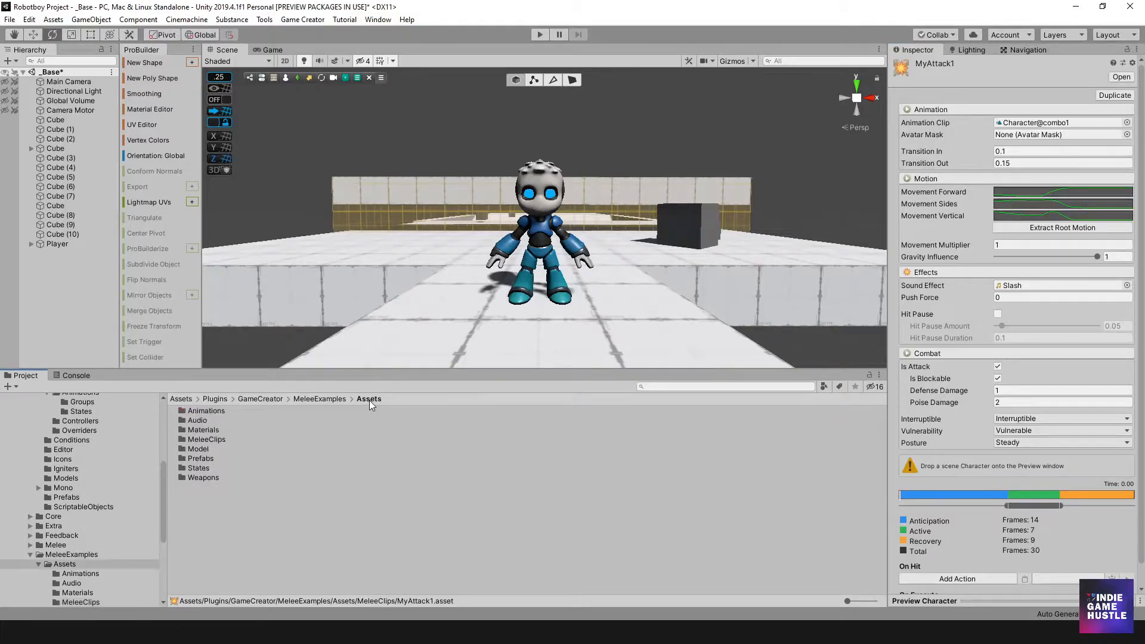
{"action": "double_click", "coordinate": [199, 477]}
{"action": "left_click", "coordinate": [207, 418]}
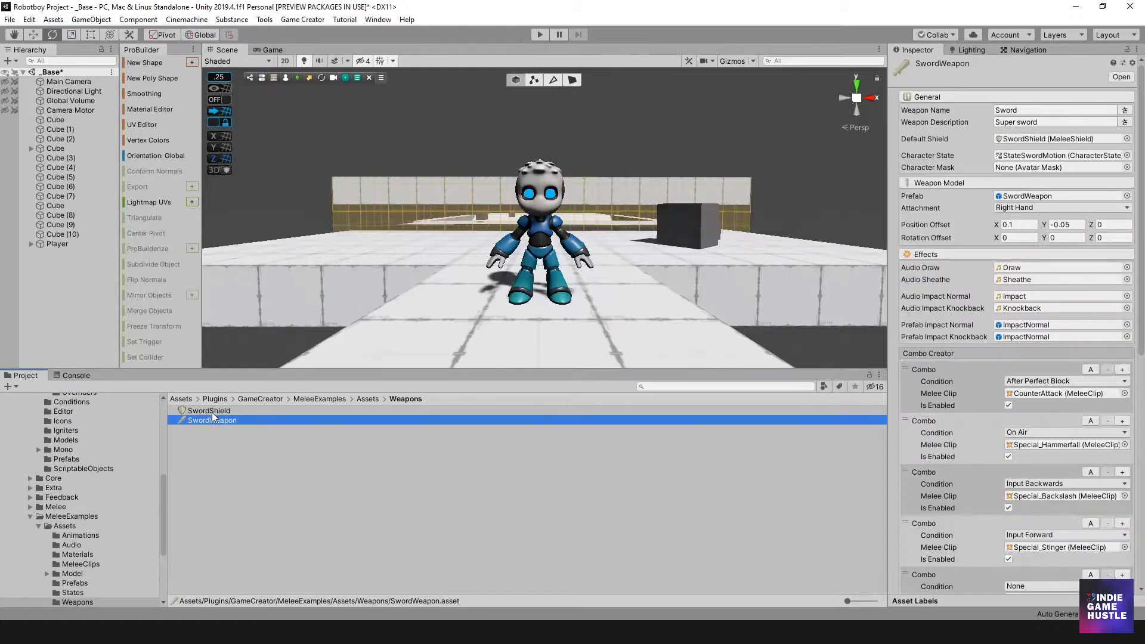
{"action": "left_click", "coordinate": [212, 411]}
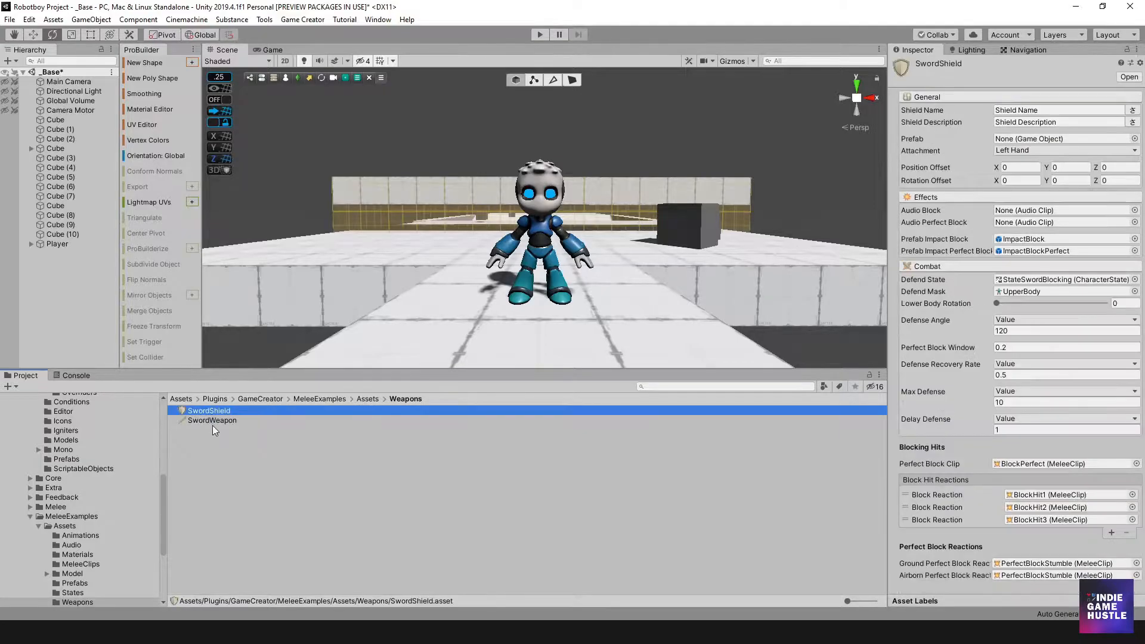
{"action": "left_click", "coordinate": [208, 422]}
{"action": "left_click", "coordinate": [213, 410]}
{"action": "left_click", "coordinate": [209, 420]}
{"action": "left_click", "coordinate": [210, 413]}
{"action": "left_click", "coordinate": [250, 446]}
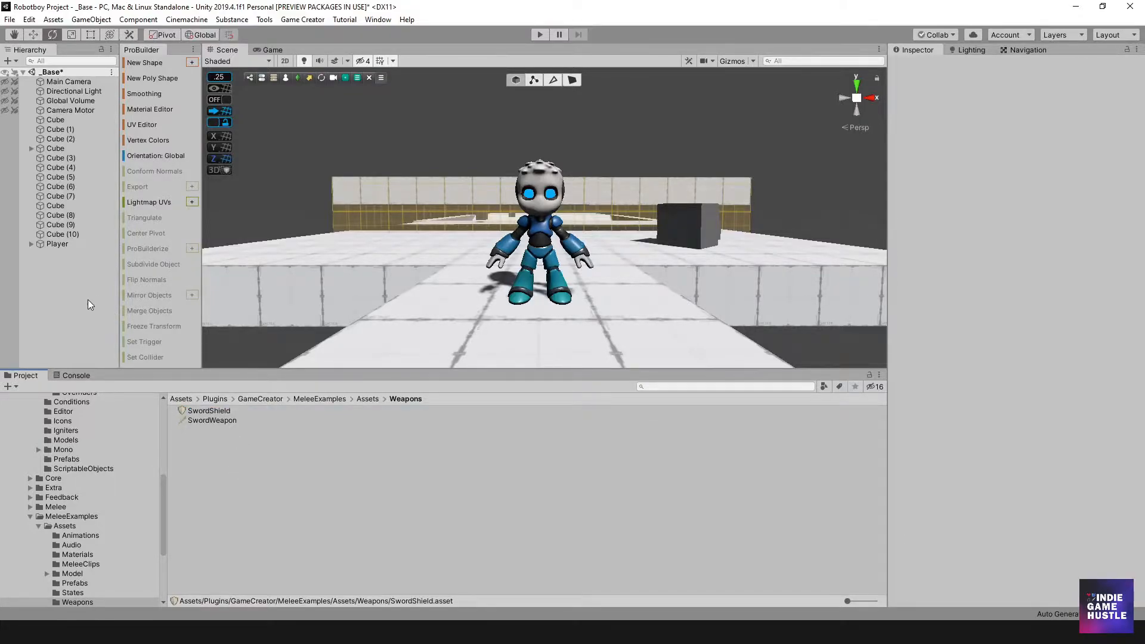
Step: Inspect the Player object's components down to its Character Melee component
{"action": "left_click", "coordinate": [49, 245]}
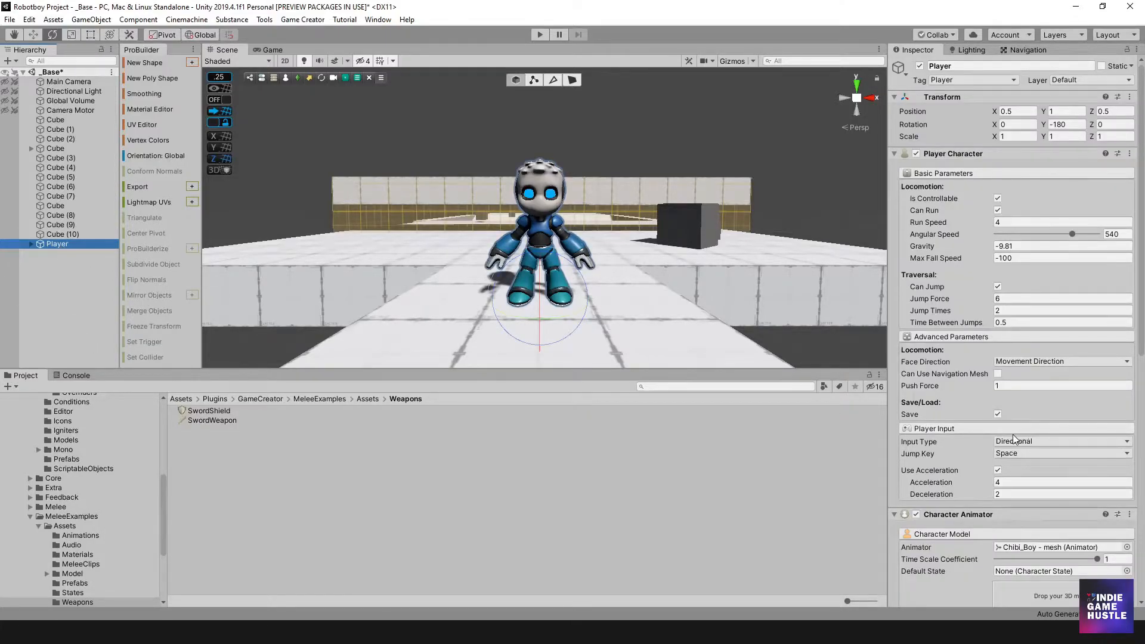
{"action": "scroll", "coordinate": [1014, 434], "scroll_direction": "down", "scroll_amount": 10}
{"action": "left_click", "coordinate": [999, 424]}
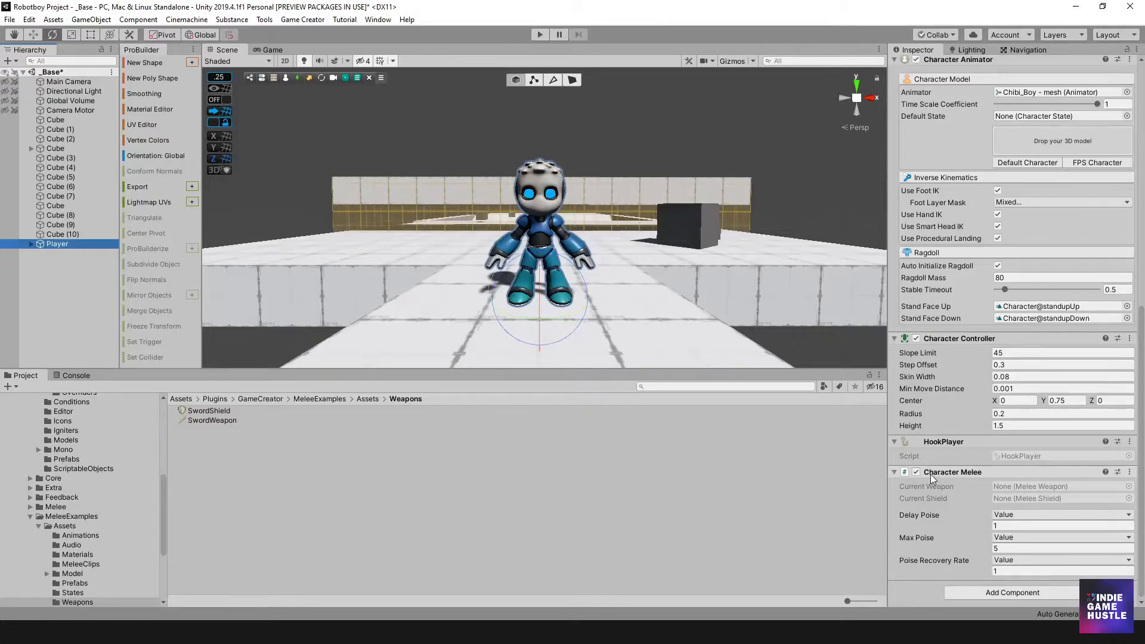
Step: Add another Character Melee component to the Player and remove the duplicate
{"action": "left_click", "coordinate": [989, 594]}
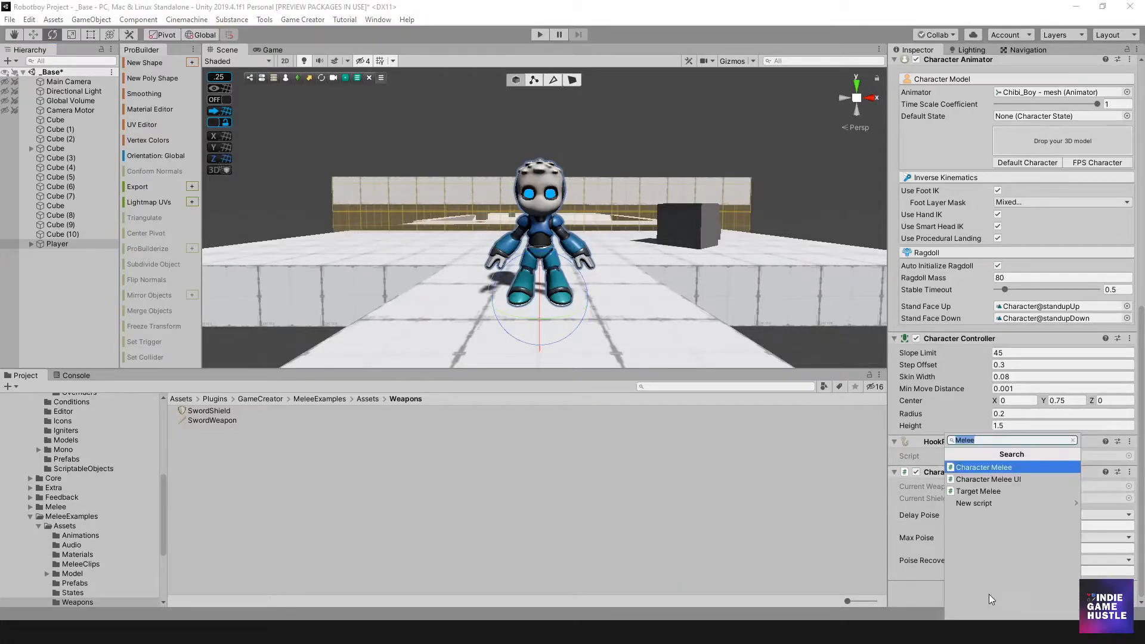
{"action": "left_click", "coordinate": [982, 468]}
{"action": "left_click", "coordinate": [1128, 473]}
{"action": "left_click", "coordinate": [1074, 504]}
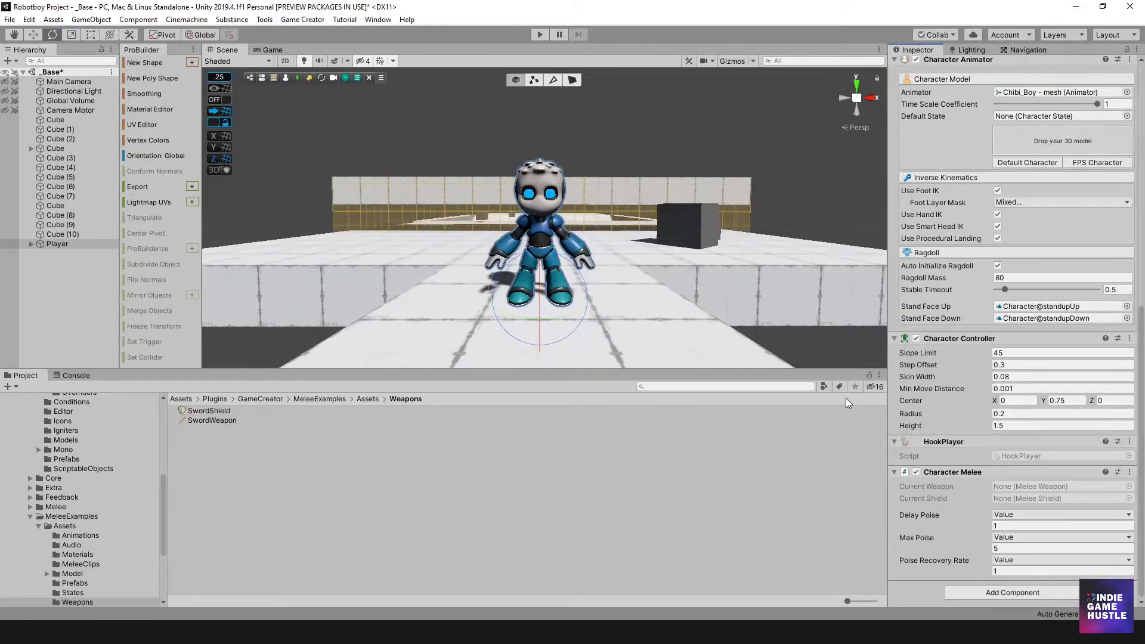
Step: Expand the Player's Mechanics group in a widened Hierarchy and create a Game Creator Trigger inside it
{"action": "left_click", "coordinate": [41, 247]}
{"action": "left_click", "coordinate": [30, 244]}
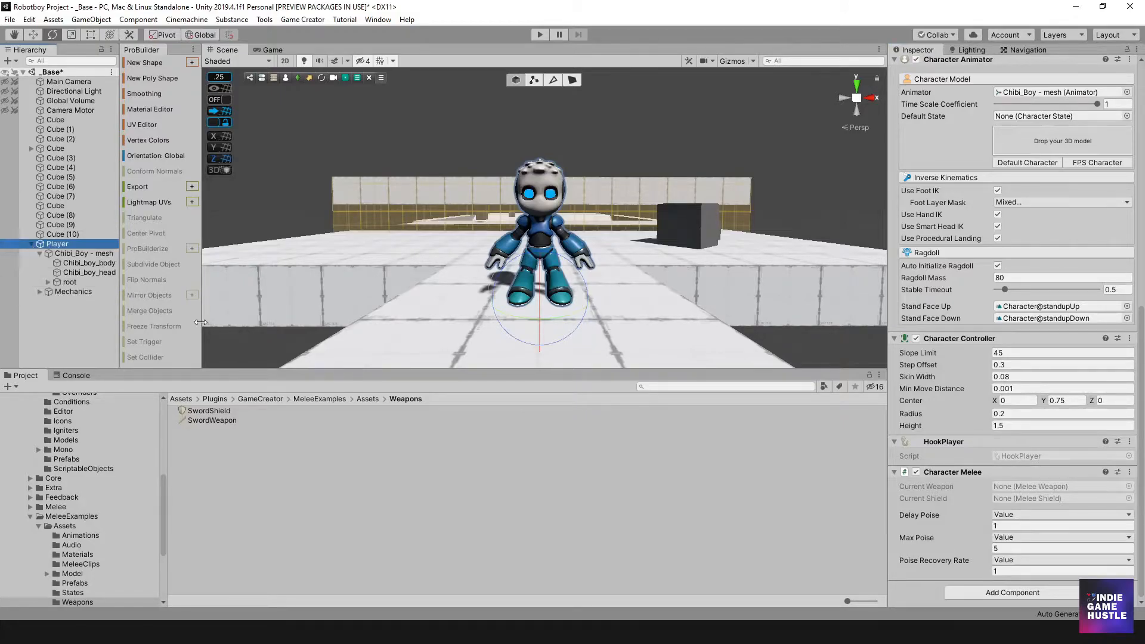
{"action": "left_click_drag", "start_coordinate": [121, 364], "coordinate": [176, 363]}
{"action": "left_click", "coordinate": [40, 254]}
{"action": "left_click", "coordinate": [53, 263]}
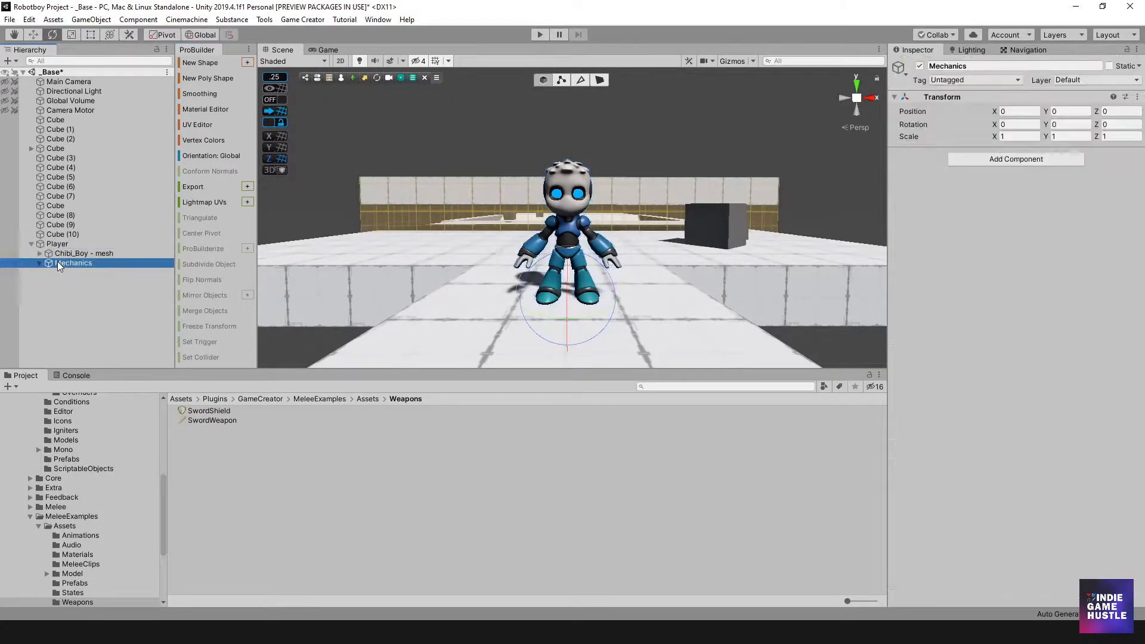
{"action": "left_click", "coordinate": [41, 263]}
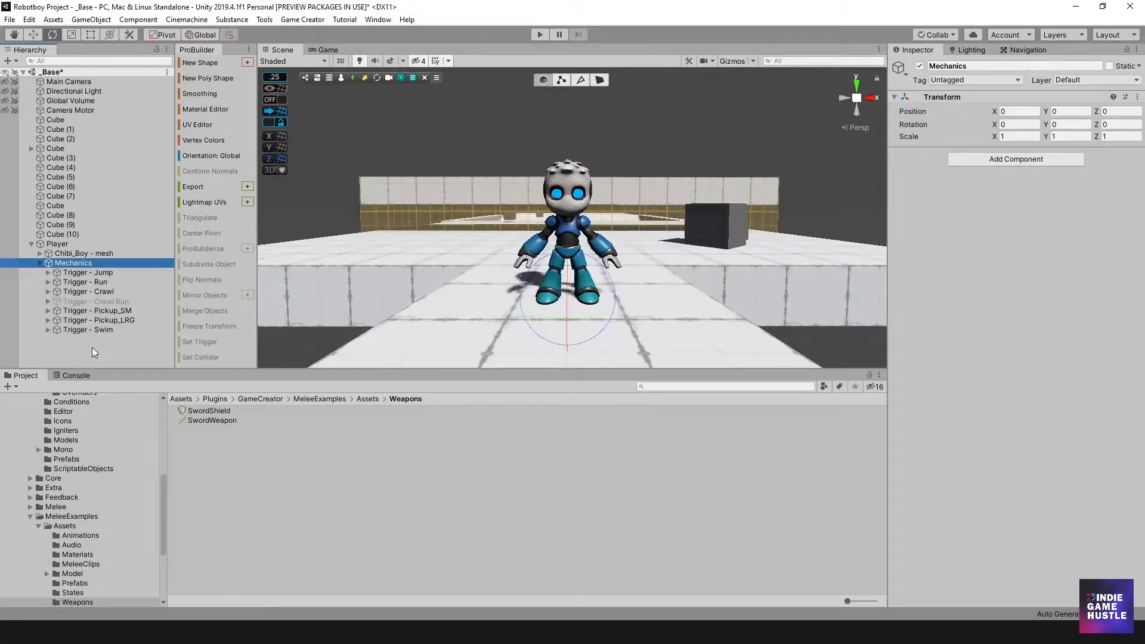
{"action": "right_click", "coordinate": [77, 263]}
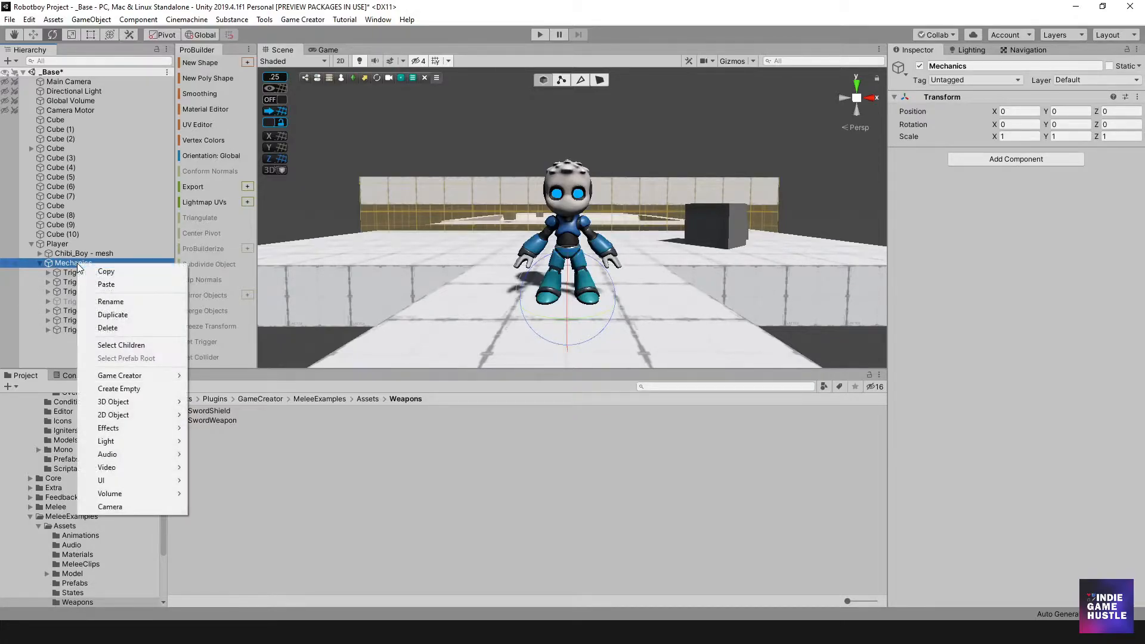
{"action": "mouse_move", "coordinate": [138, 376]}
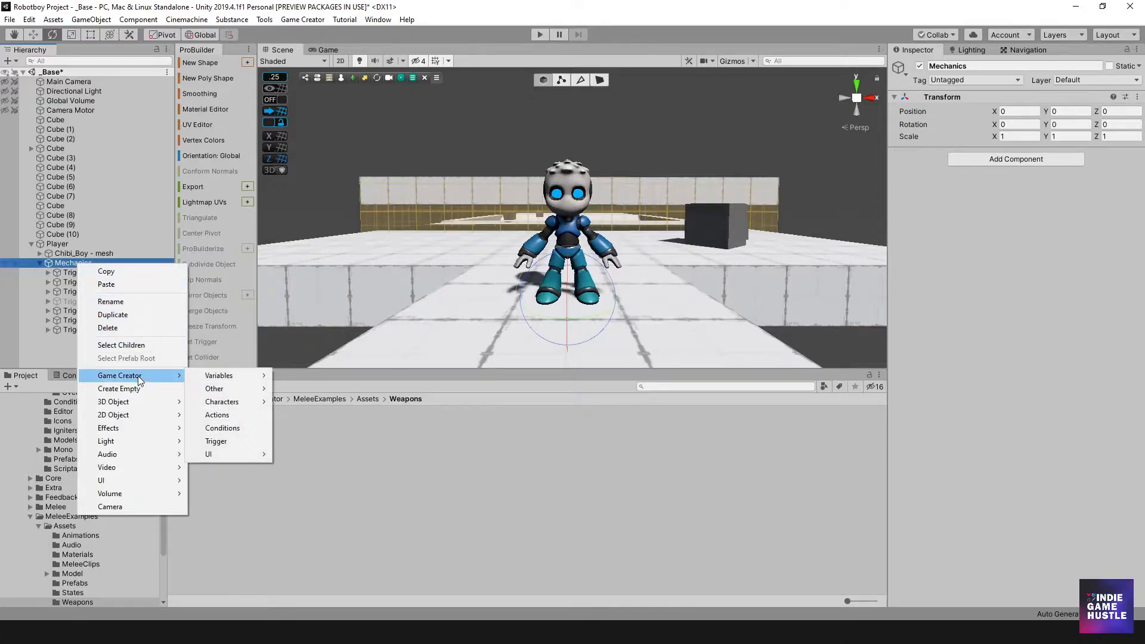
{"action": "left_click", "coordinate": [221, 441]}
Step: Rename the new trigger under Mechanics as "Trigger - Melee Attack"
{"action": "left_click", "coordinate": [86, 342]}
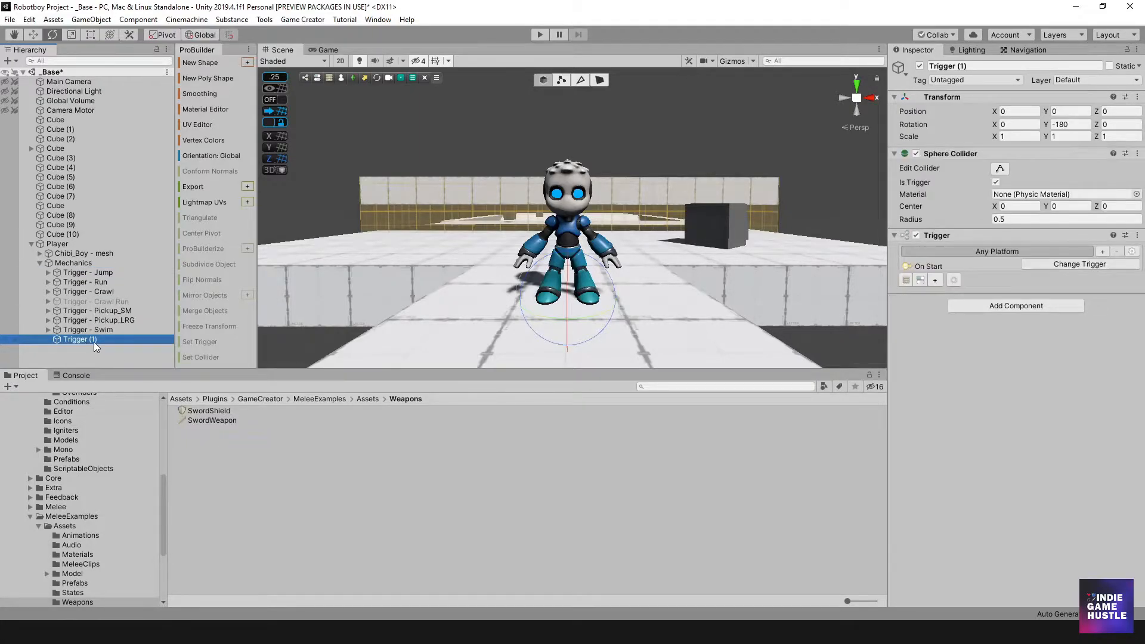
{"action": "left_click", "coordinate": [104, 339]}
{"action": "key", "text": "BackSpace"}
{"action": "key", "text": "BackSpace"}
{"action": "key", "text": "BackSpace"}
{"action": "key", "text": "BackSpace"}
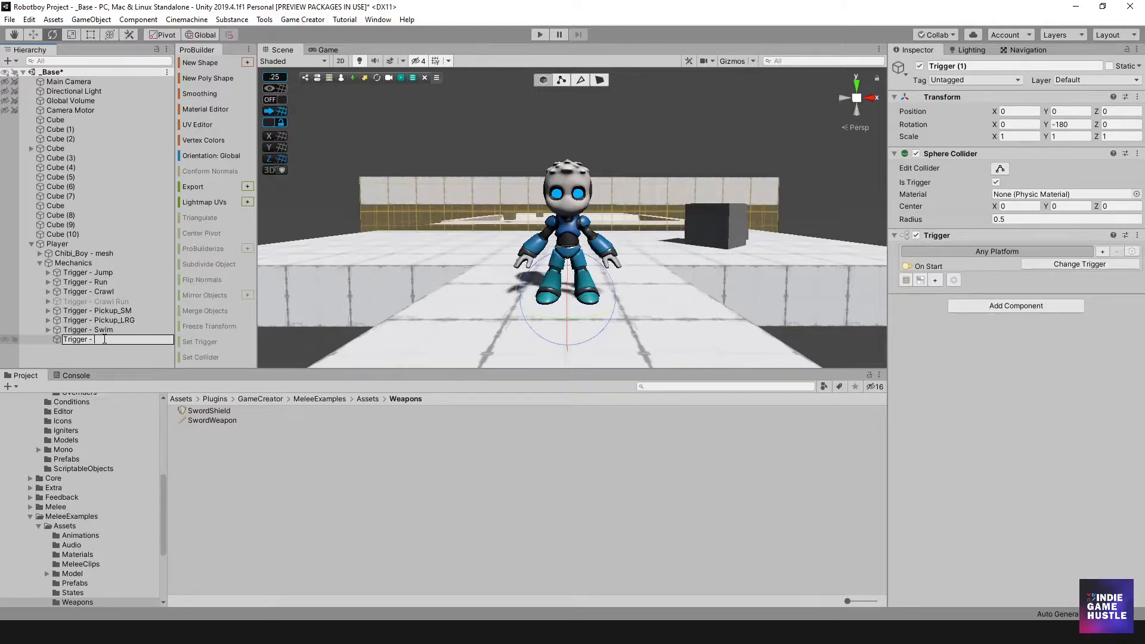
{"action": "type", "text": "- Melee Attack"}
{"action": "key", "text": "Return"}
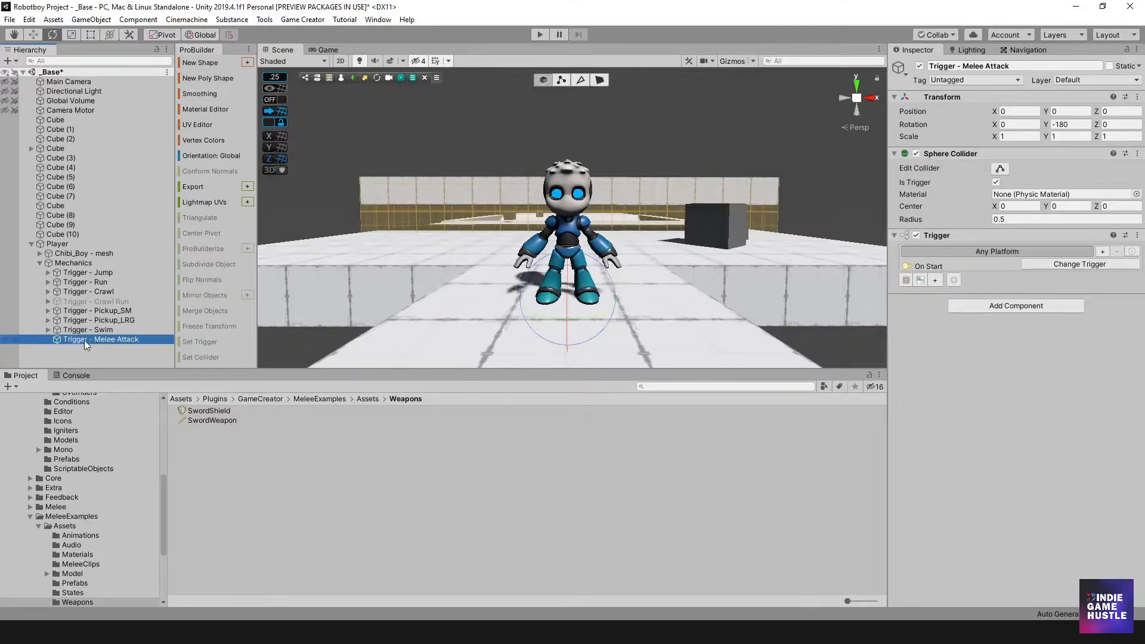
Step: Select the Trigger - Melee Attack object and make the Hierarchy area taller
{"action": "left_click", "coordinate": [97, 331]}
{"action": "left_click", "coordinate": [96, 338]}
{"action": "left_click_drag", "start_coordinate": [124, 366], "coordinate": [121, 413]}
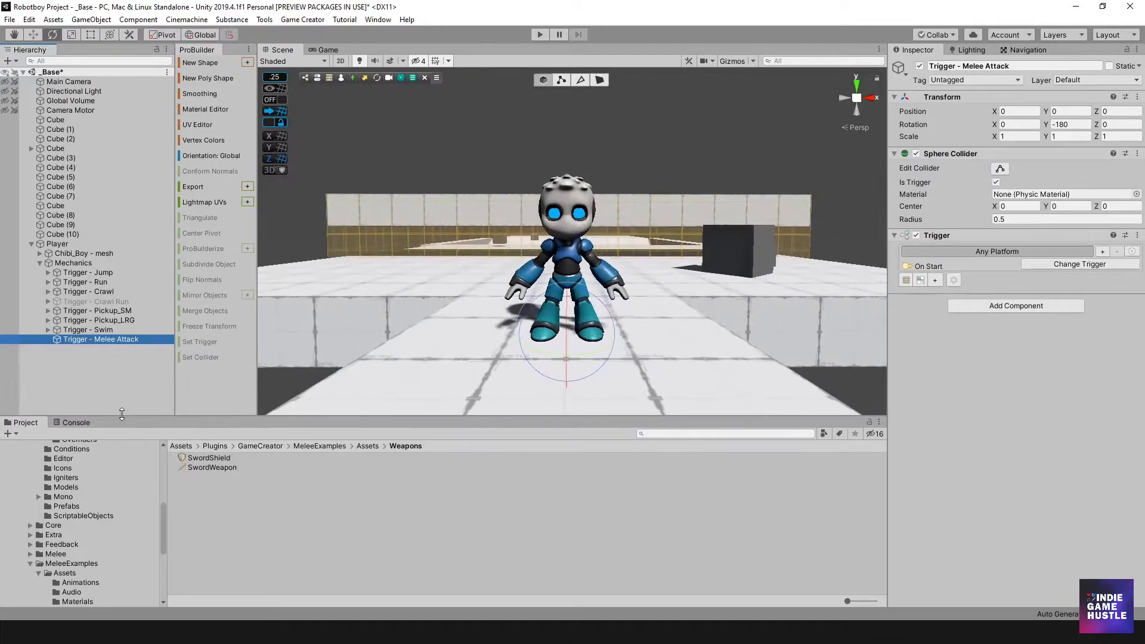
Step: Delete the Trigger - Melee Attack object from the Mechanics group
{"action": "left_click", "coordinate": [104, 348]}
{"action": "left_click", "coordinate": [105, 339]}
{"action": "right_click", "coordinate": [114, 339]}
{"action": "left_click", "coordinate": [154, 404]}
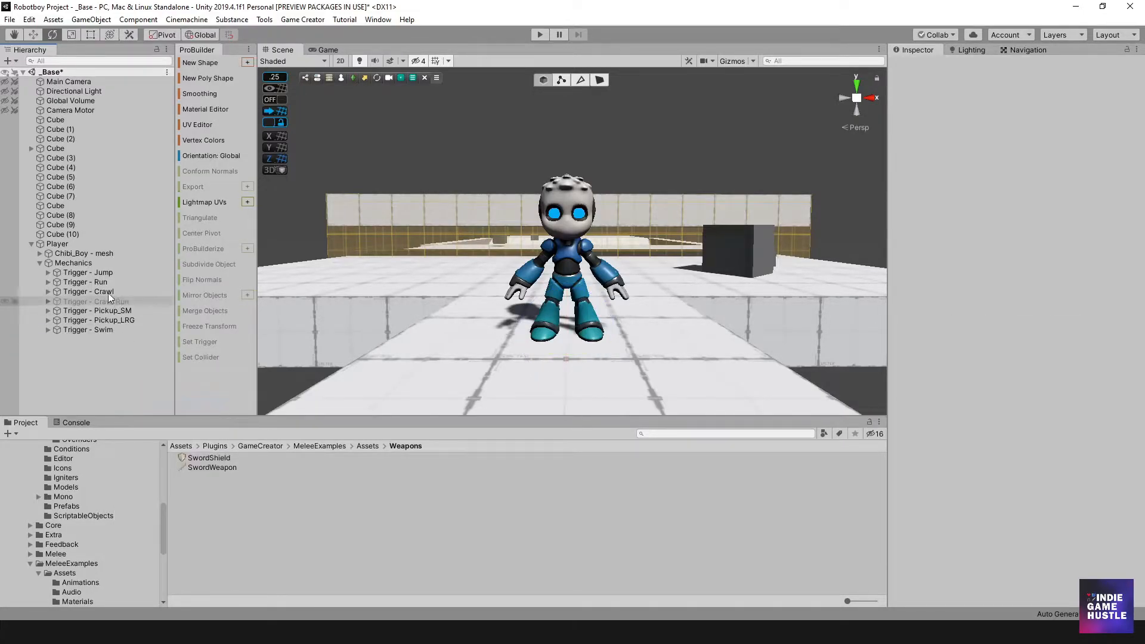
Step: Create an empty object inside the Mechanics group and name it "Trigger - Attack"
{"action": "right_click", "coordinate": [88, 263]}
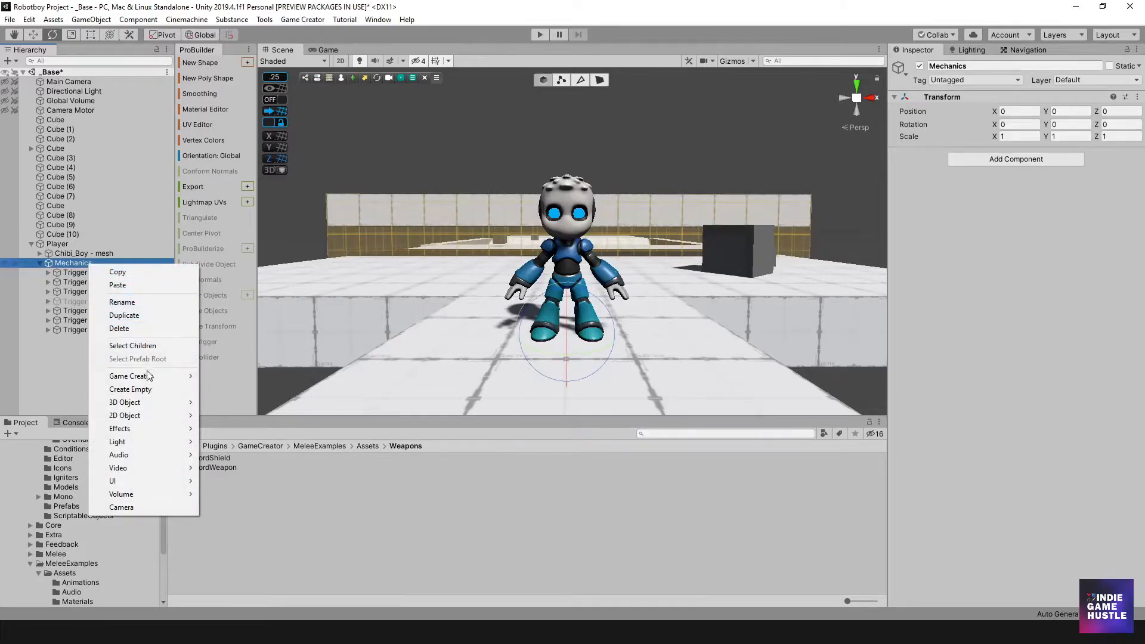
{"action": "left_click", "coordinate": [148, 390]}
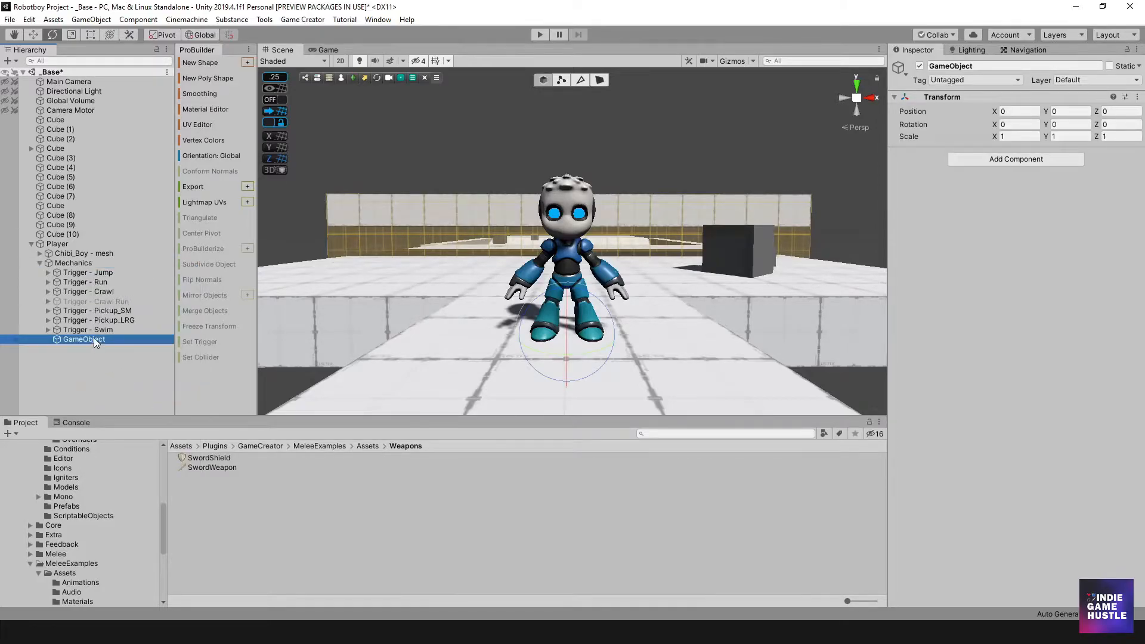
{"action": "left_click", "coordinate": [94, 337]}
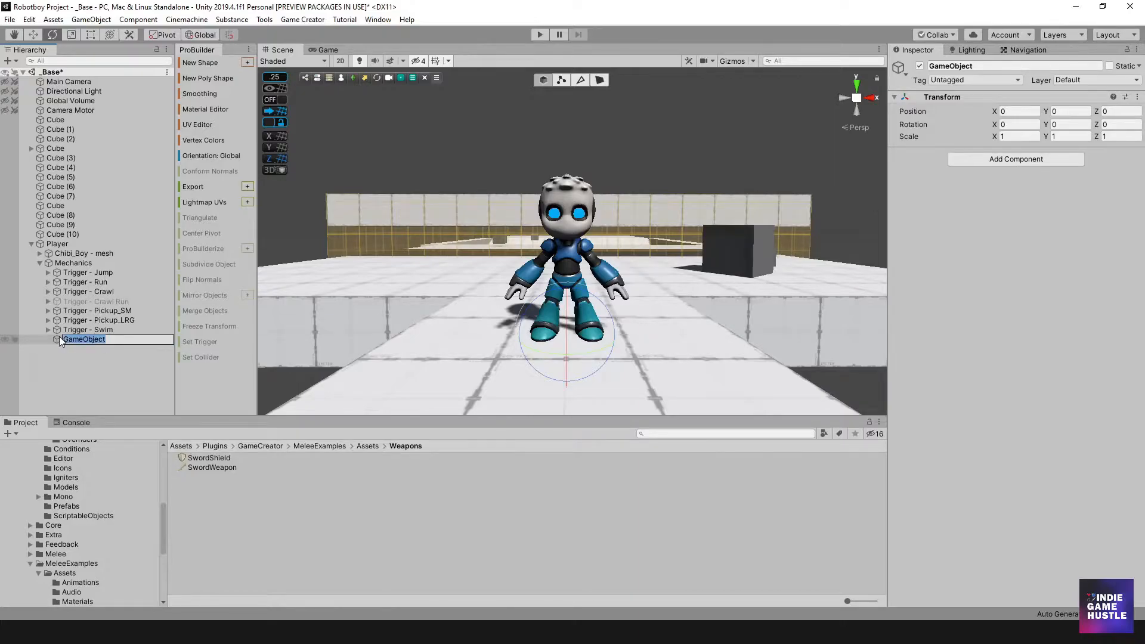
{"action": "type", "text": "Trigger - Attack"}
{"action": "key", "text": "Return"}
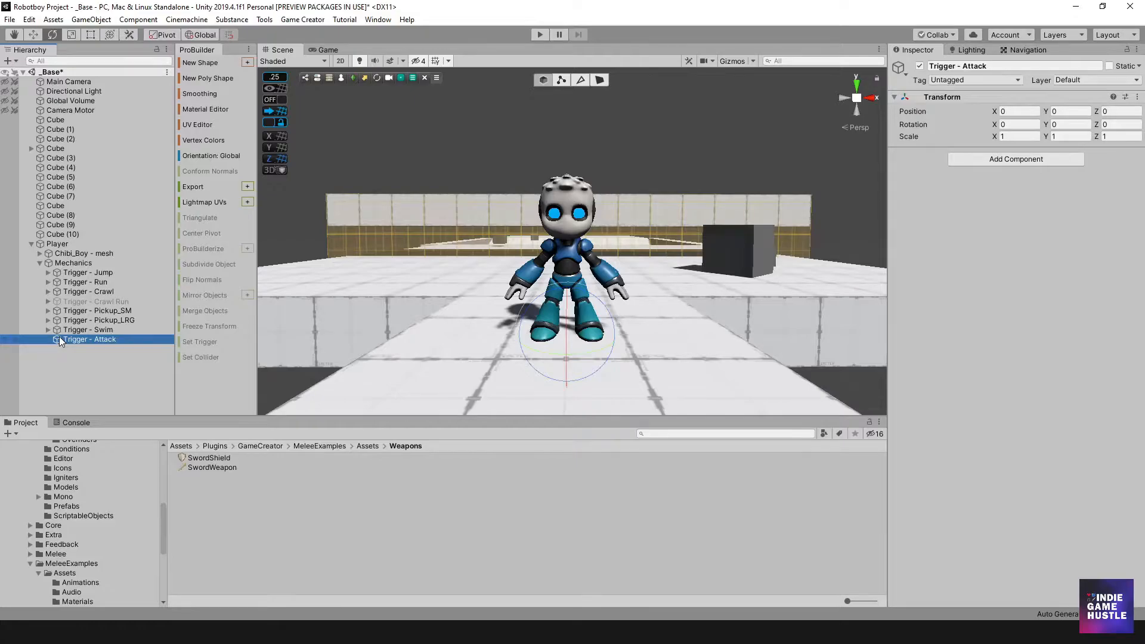
{"action": "left_click", "coordinate": [88, 353]}
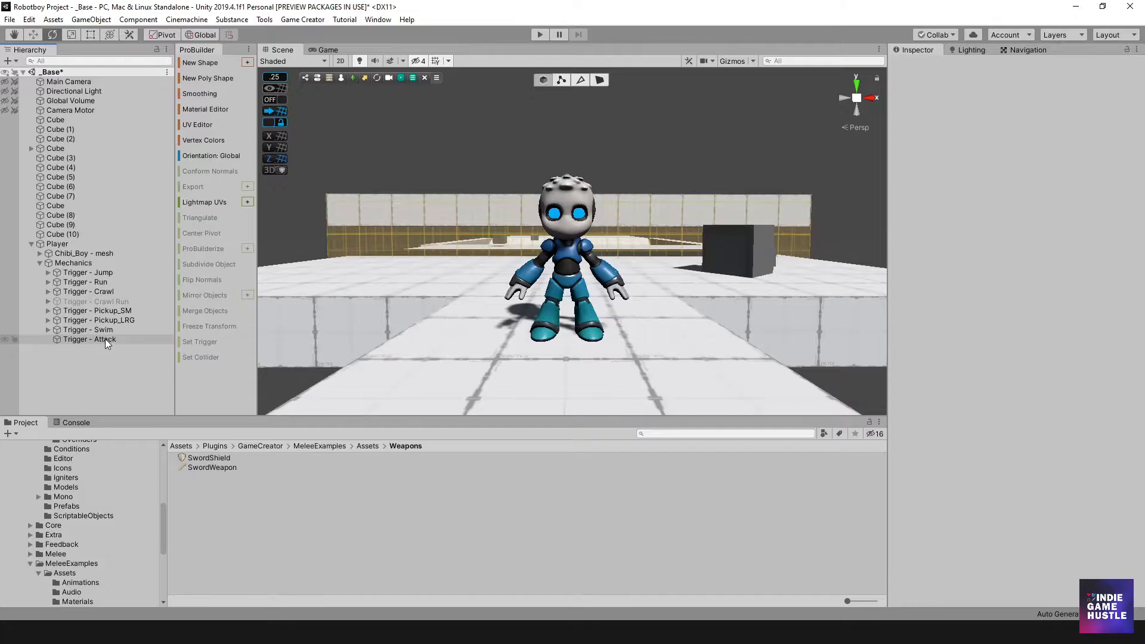
Step: Create a Game Creator Trigger as a child of the Trigger - Attack object
{"action": "right_click", "coordinate": [105, 338]}
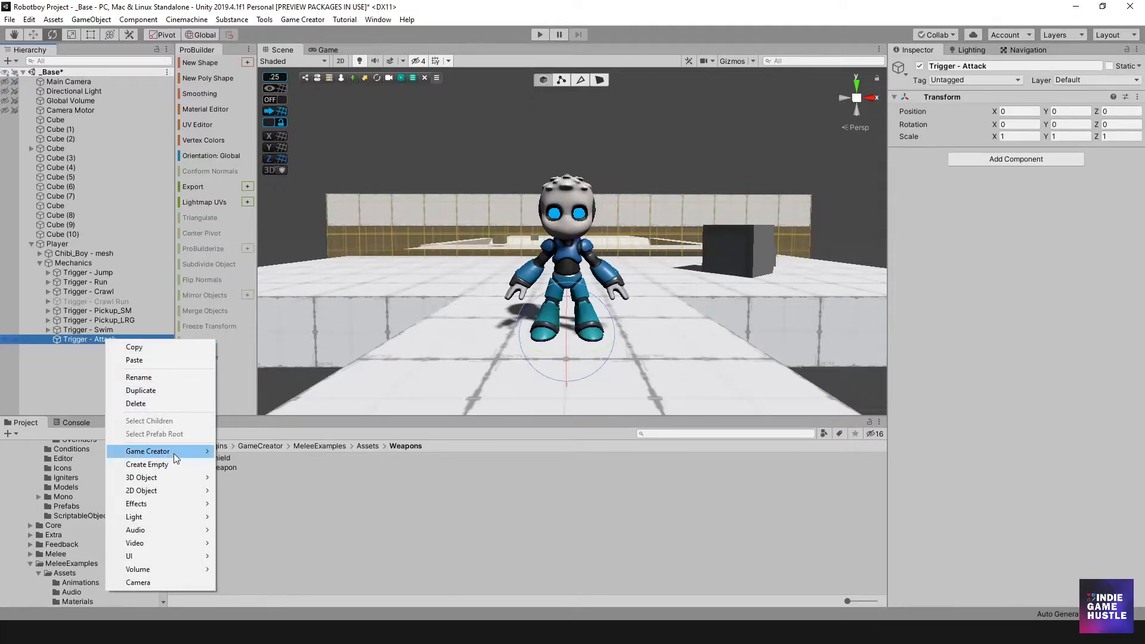
{"action": "mouse_move", "coordinate": [174, 453]}
{"action": "left_click", "coordinate": [244, 517]}
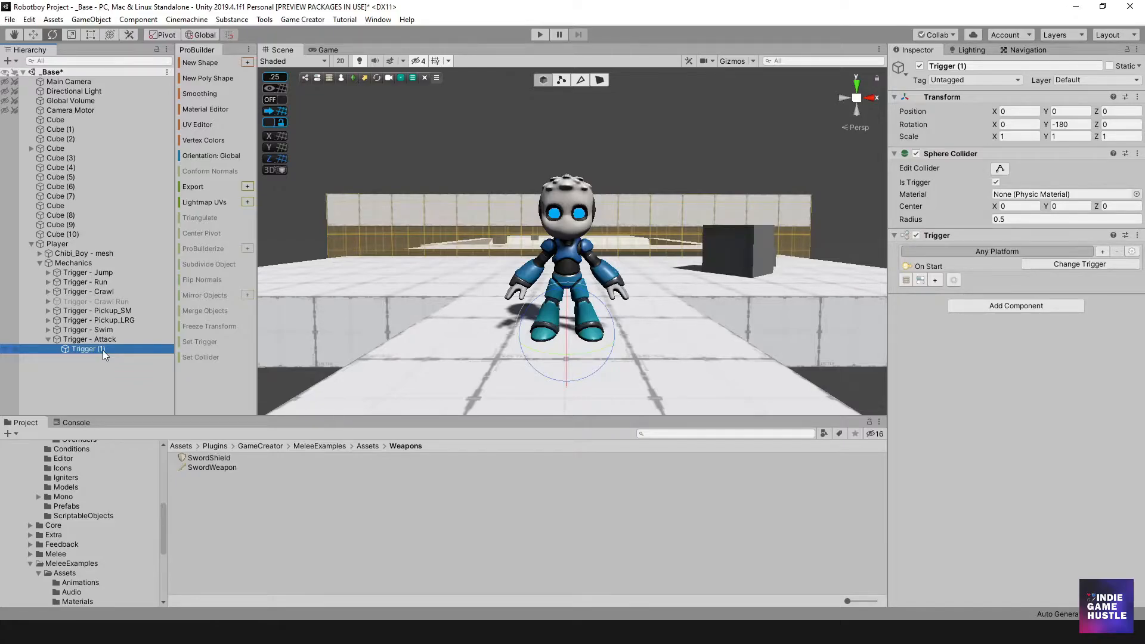
Step: Rename the new trigger under Trigger - Attack as "Trigger - Draw Weapon"
{"action": "right_click", "coordinate": [99, 349]}
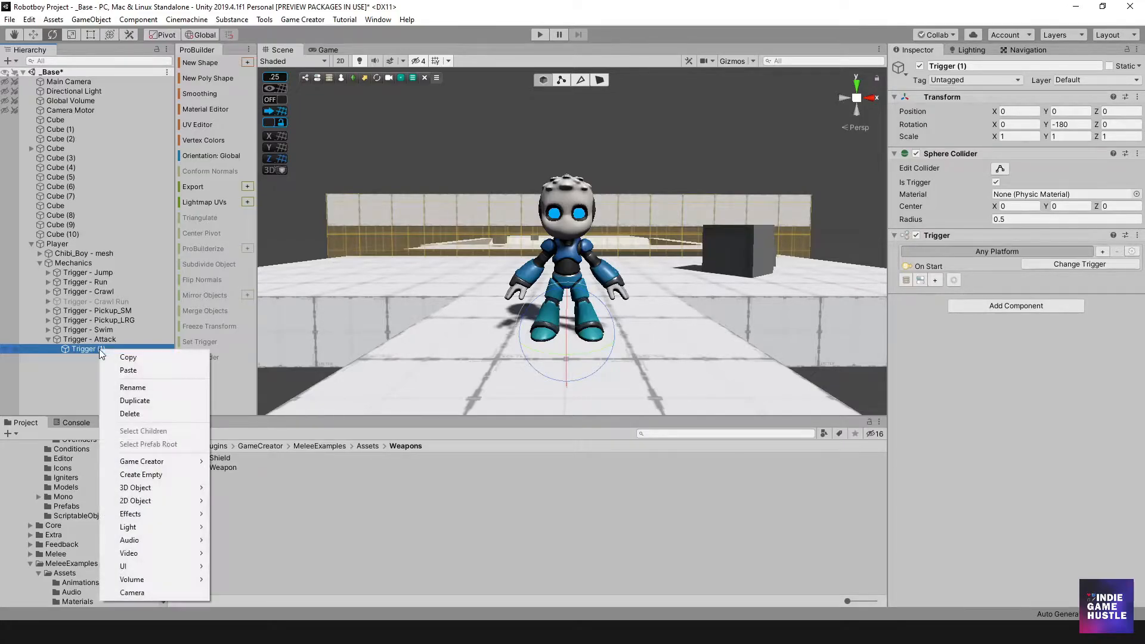
{"action": "left_click", "coordinate": [84, 348]}
{"action": "left_click", "coordinate": [90, 349]}
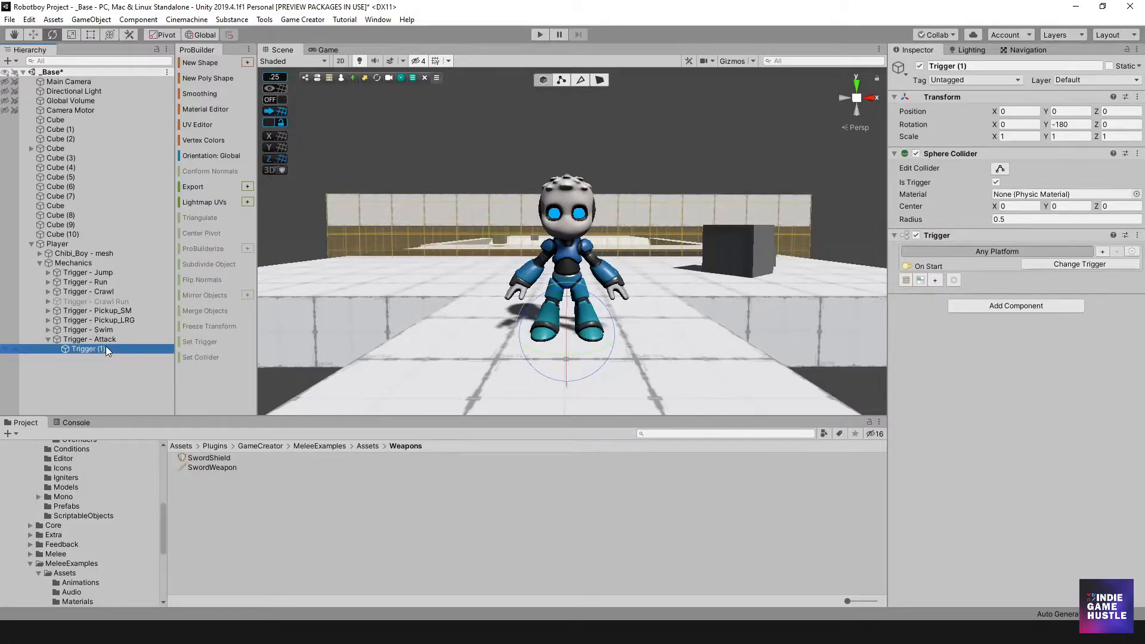
{"action": "key", "text": "End"}
{"action": "key", "text": "BackSpace"}
{"action": "key", "text": "BackSpace"}
{"action": "type", "text": "- D"}
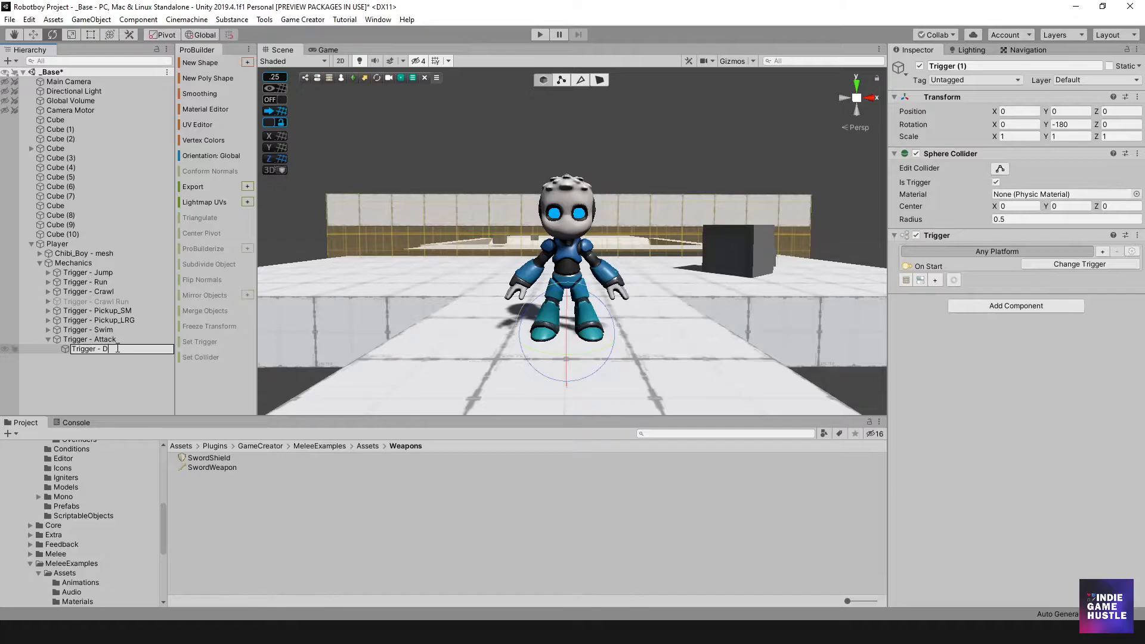
{"action": "type", "text": "raw Weapon"}
{"action": "key", "text": "Return"}
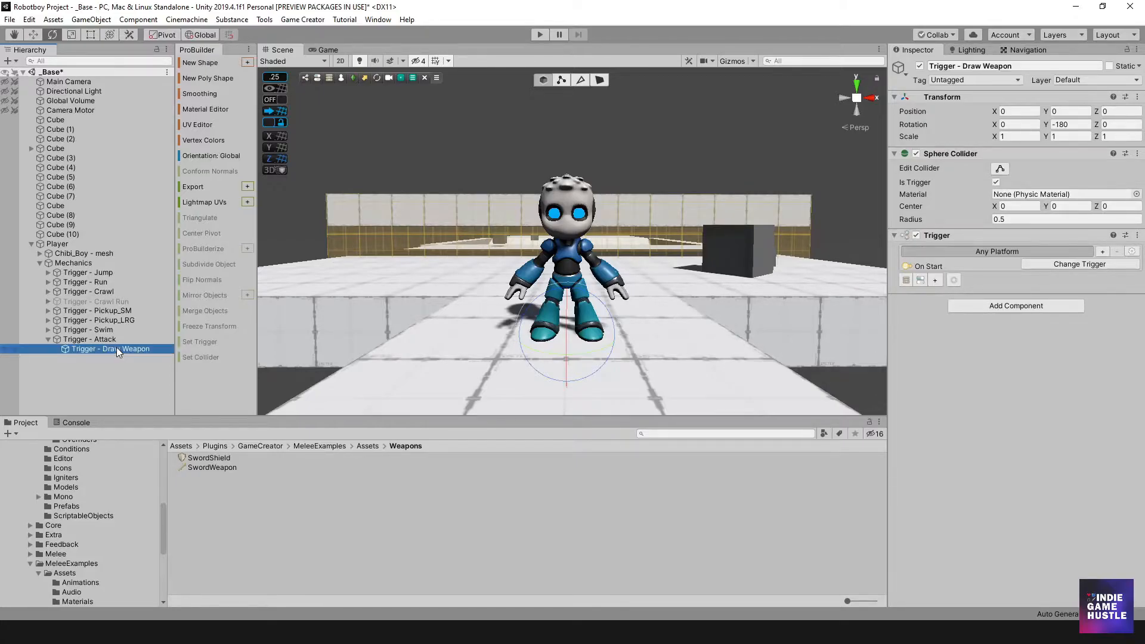
Step: Add an Actions object to the Trigger - Draw Weapon trigger and rename it as "Actions"
{"action": "left_click", "coordinate": [113, 377]}
{"action": "left_click", "coordinate": [121, 346]}
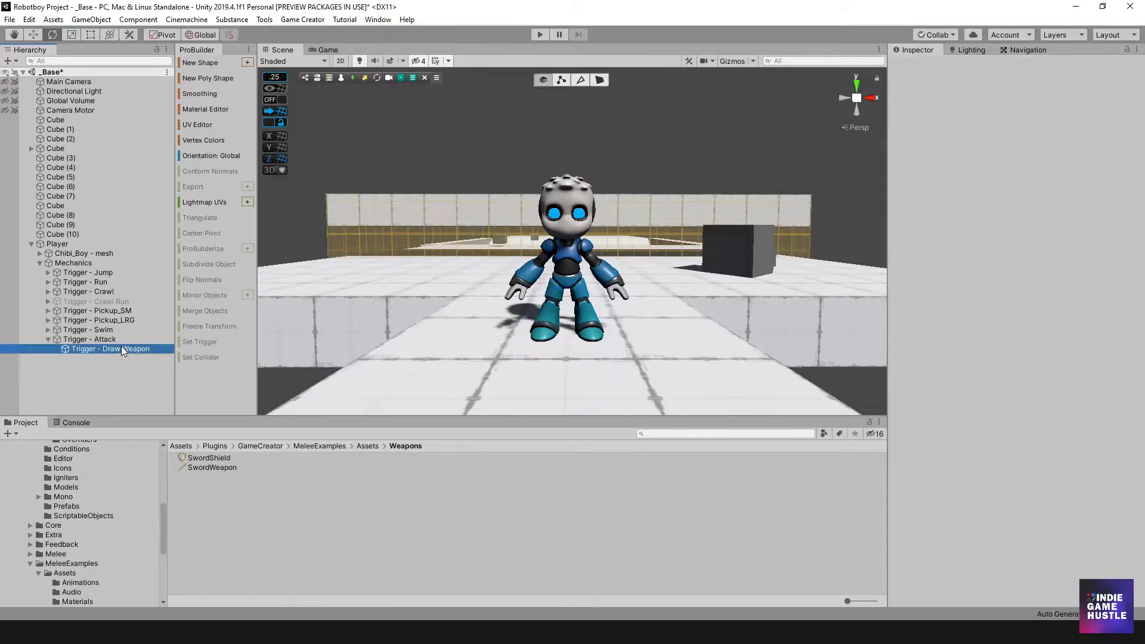
{"action": "left_click", "coordinate": [905, 281]}
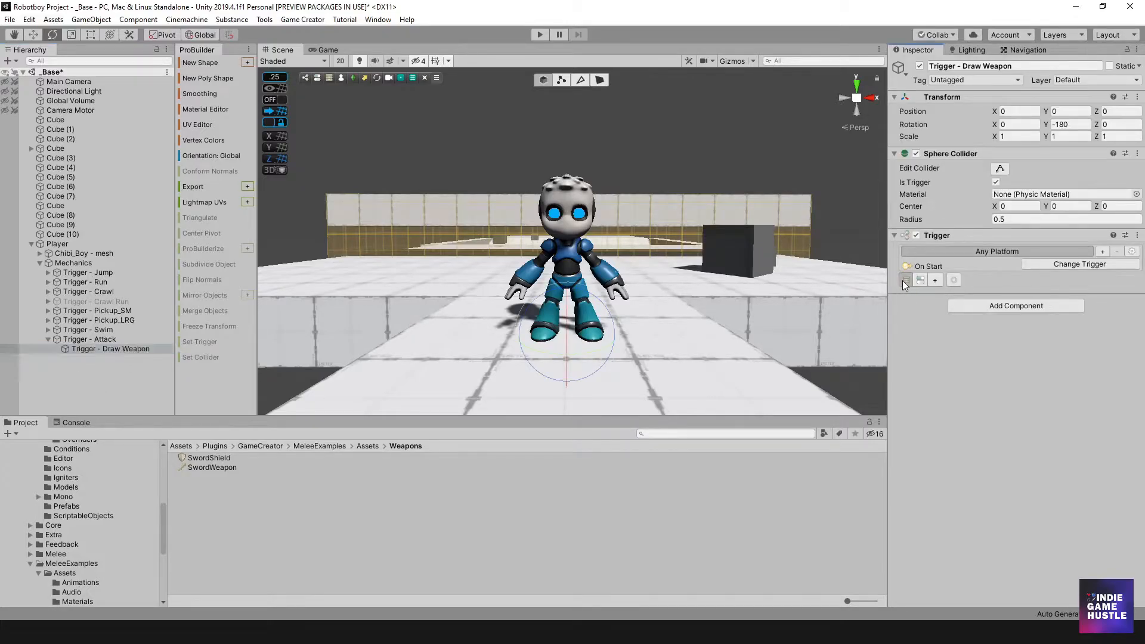
{"action": "left_click", "coordinate": [57, 348]}
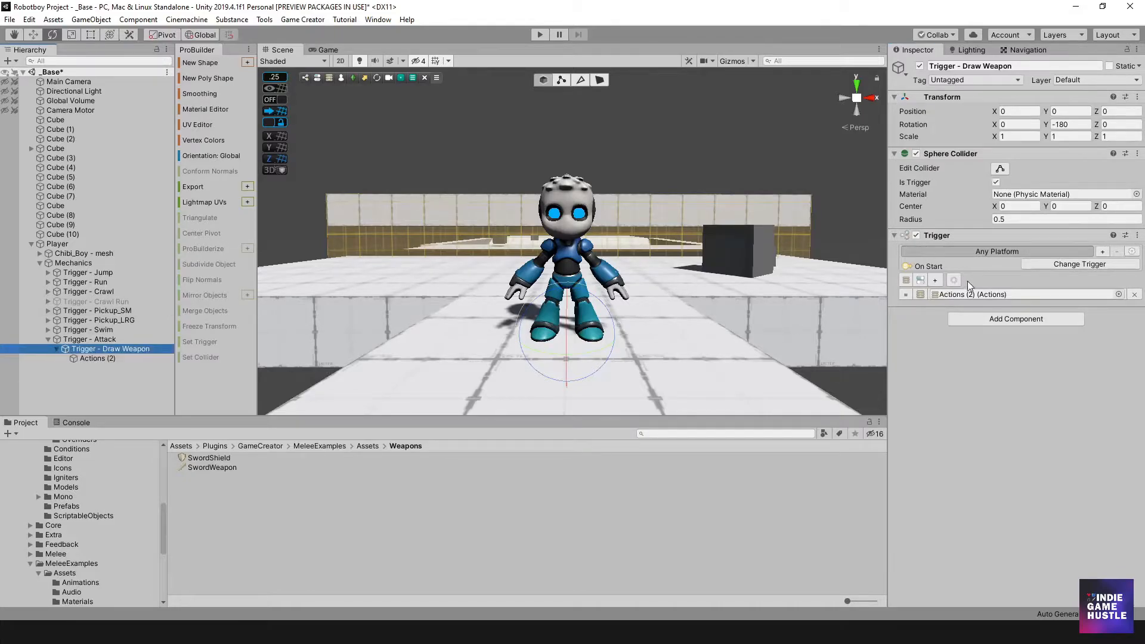
{"action": "left_click", "coordinate": [107, 357]}
{"action": "left_click", "coordinate": [109, 358]}
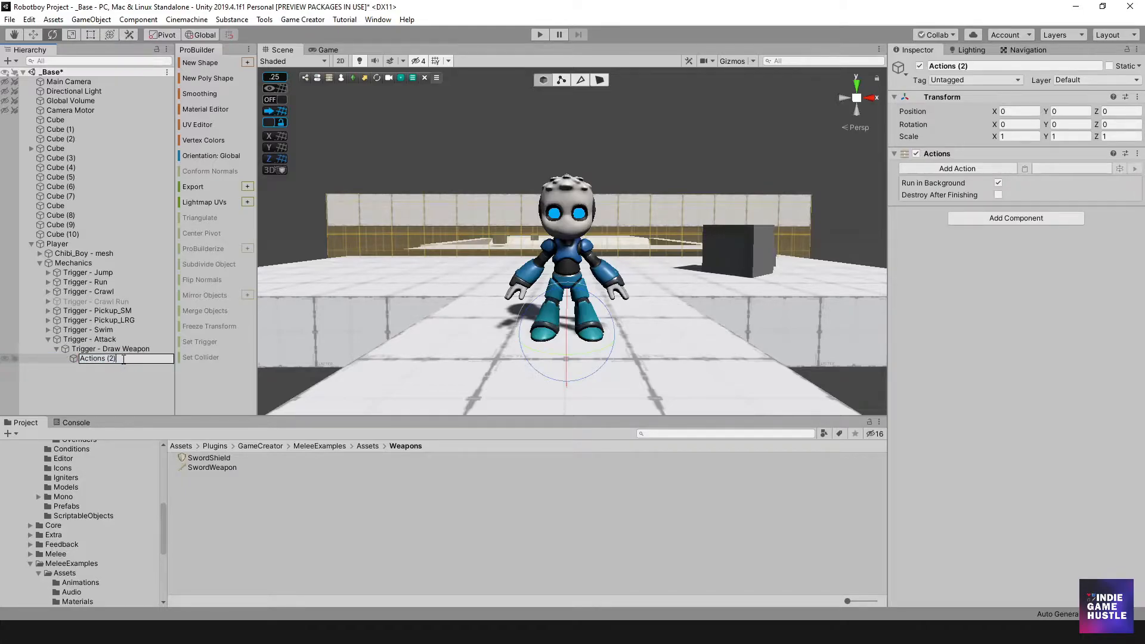
{"action": "key", "text": "BackSpace"}
{"action": "key", "text": "BackSpace"}
{"action": "key", "text": "Return"}
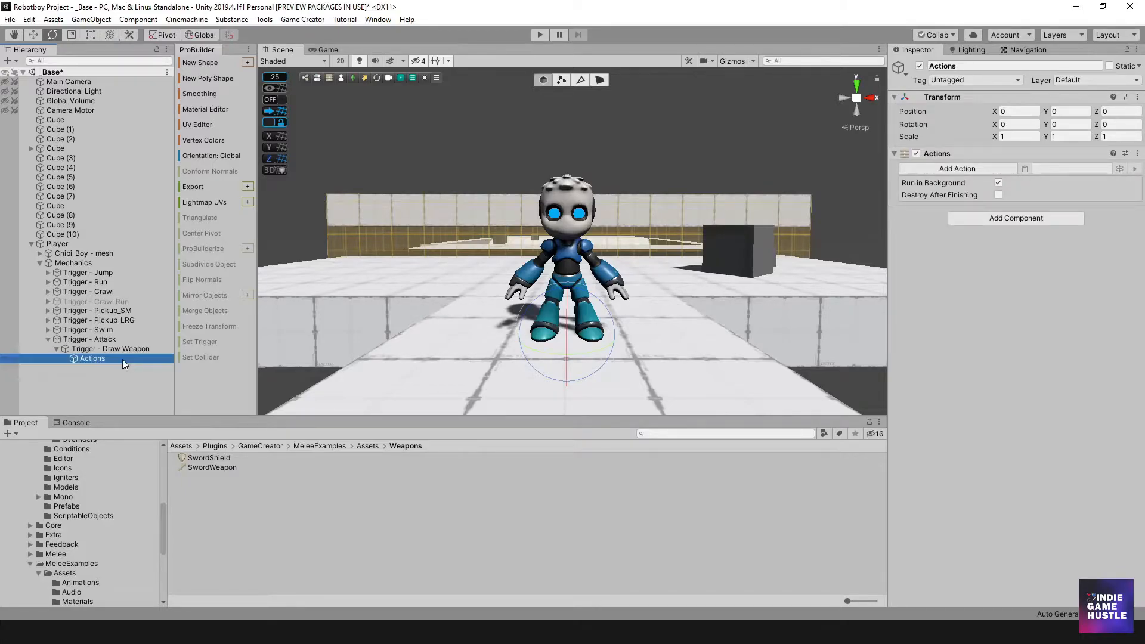
Step: Add the Melee action Draw Weapon to the Actions object, with Player as the character
{"action": "left_click", "coordinate": [944, 171]}
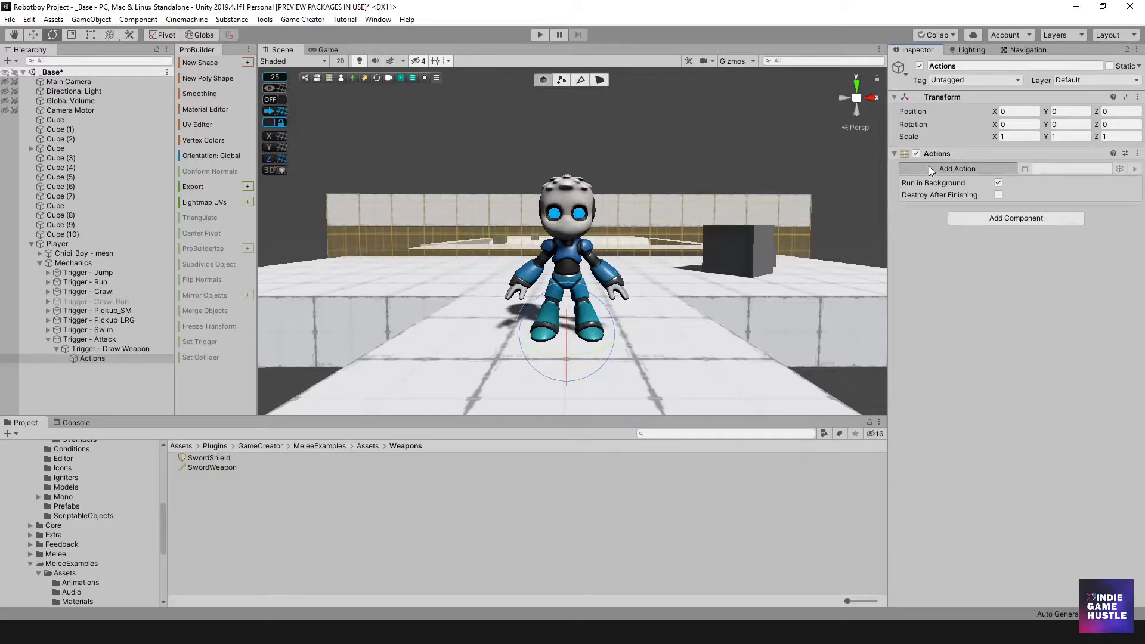
{"action": "left_click", "coordinate": [945, 169]}
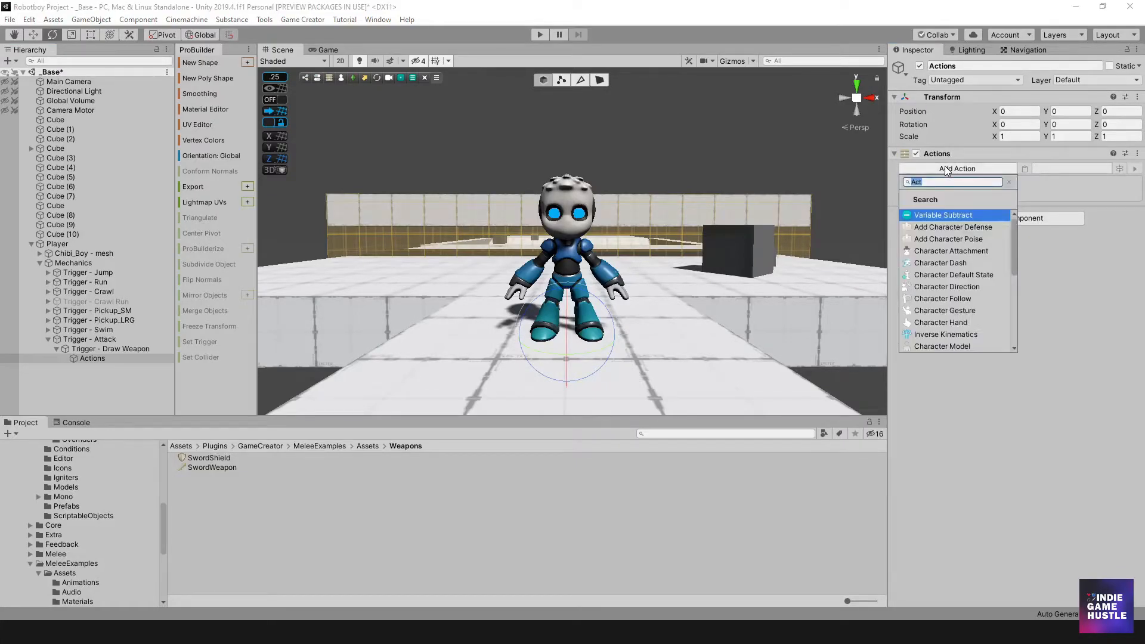
{"action": "left_click", "coordinate": [1010, 182]}
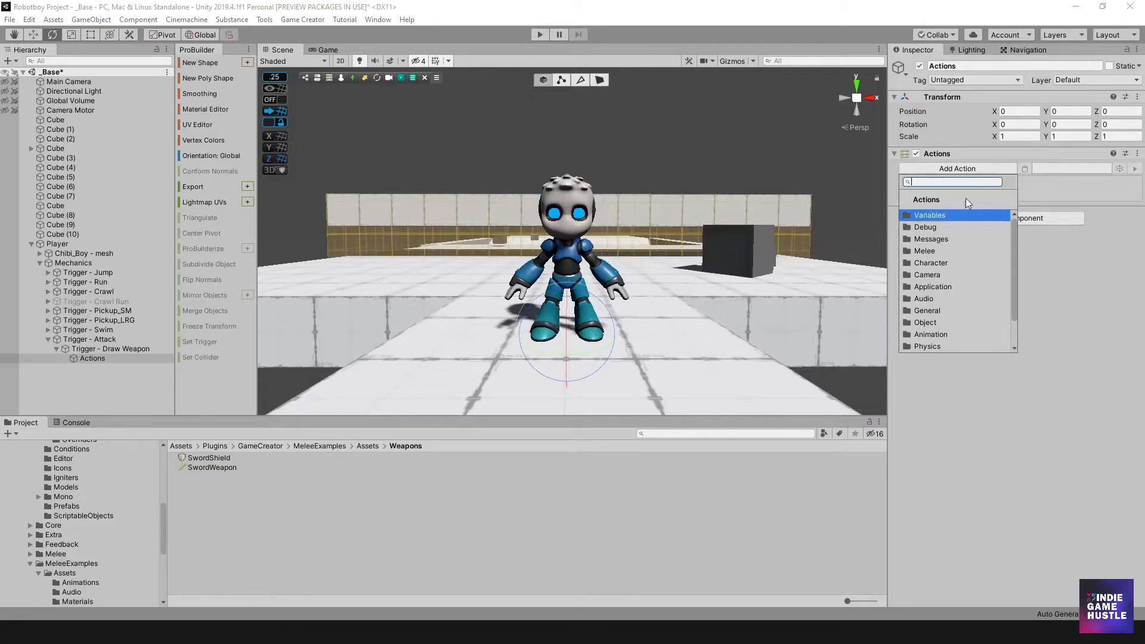
{"action": "left_click", "coordinate": [925, 252]}
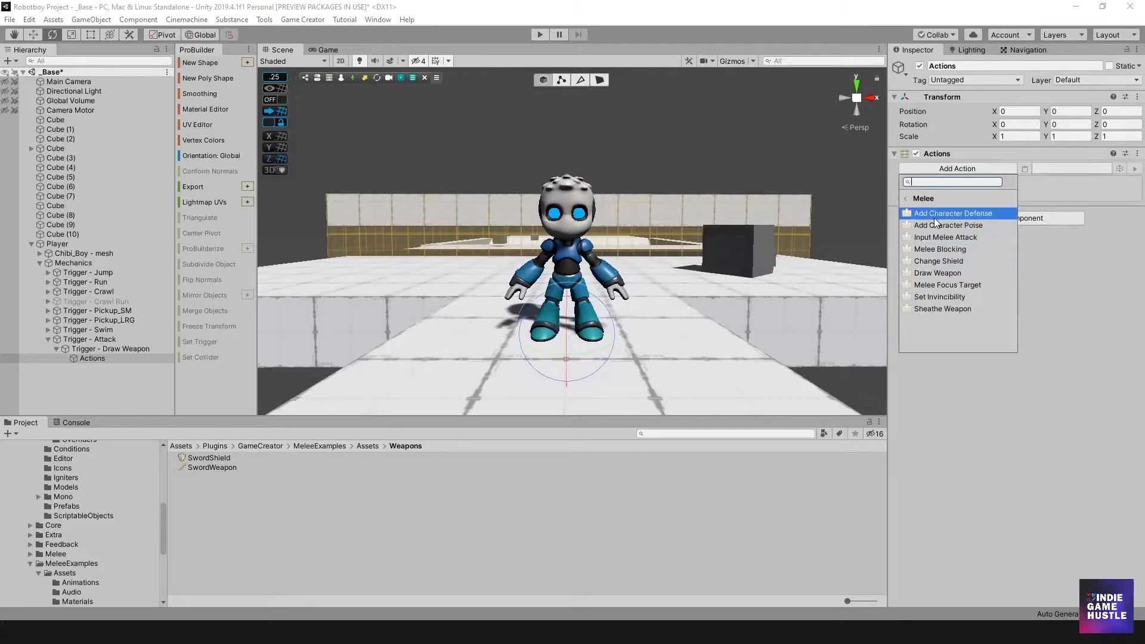
{"action": "left_click", "coordinate": [936, 273]}
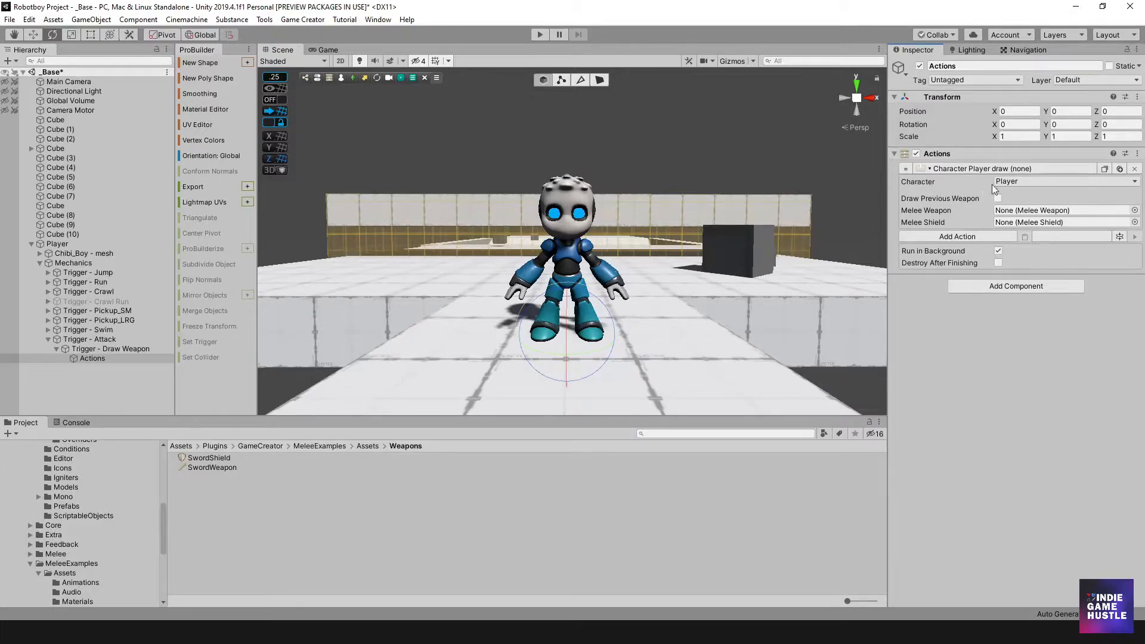
{"action": "left_click", "coordinate": [1015, 183]}
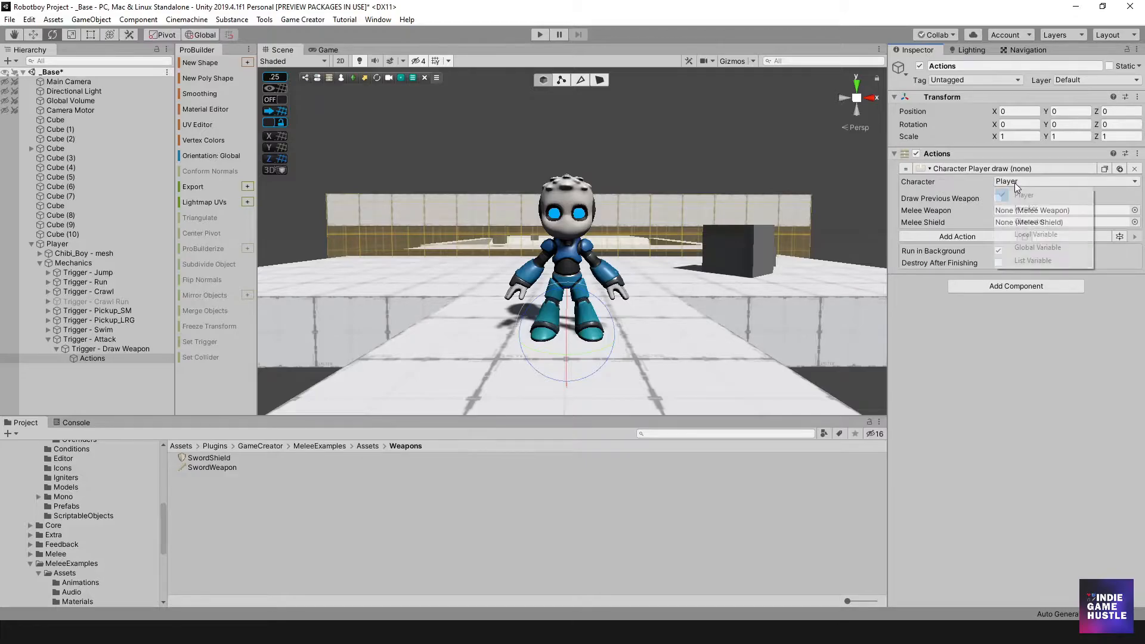
{"action": "left_click", "coordinate": [1020, 194]}
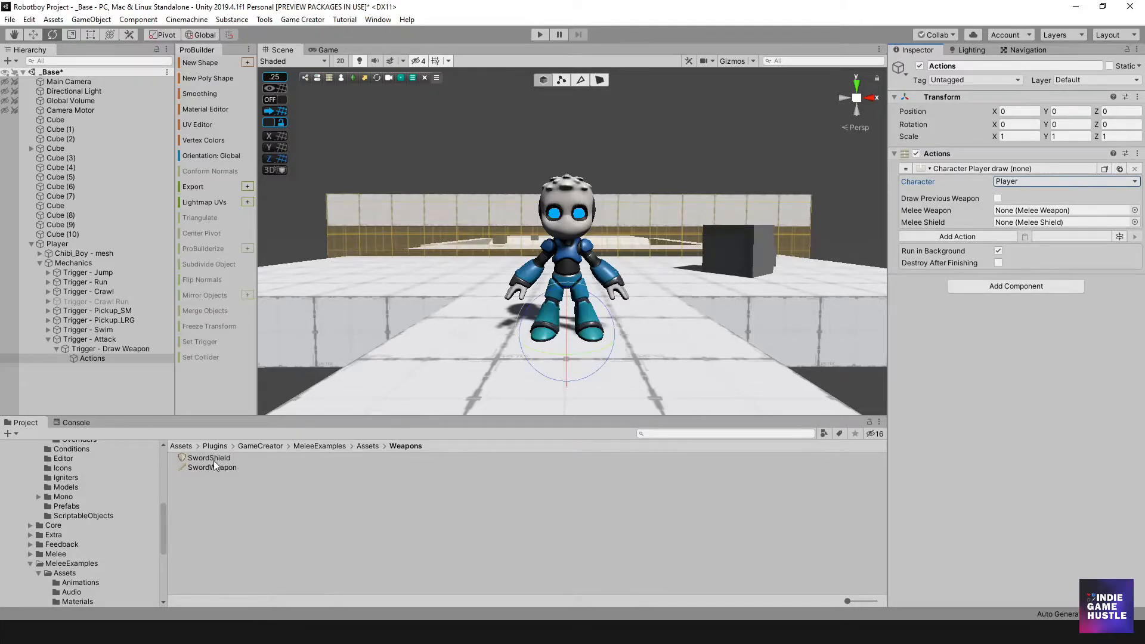
Step: Check which melee weapon and melee shield assets are available for the draw action, without choosing any
{"action": "left_click", "coordinate": [1134, 211]}
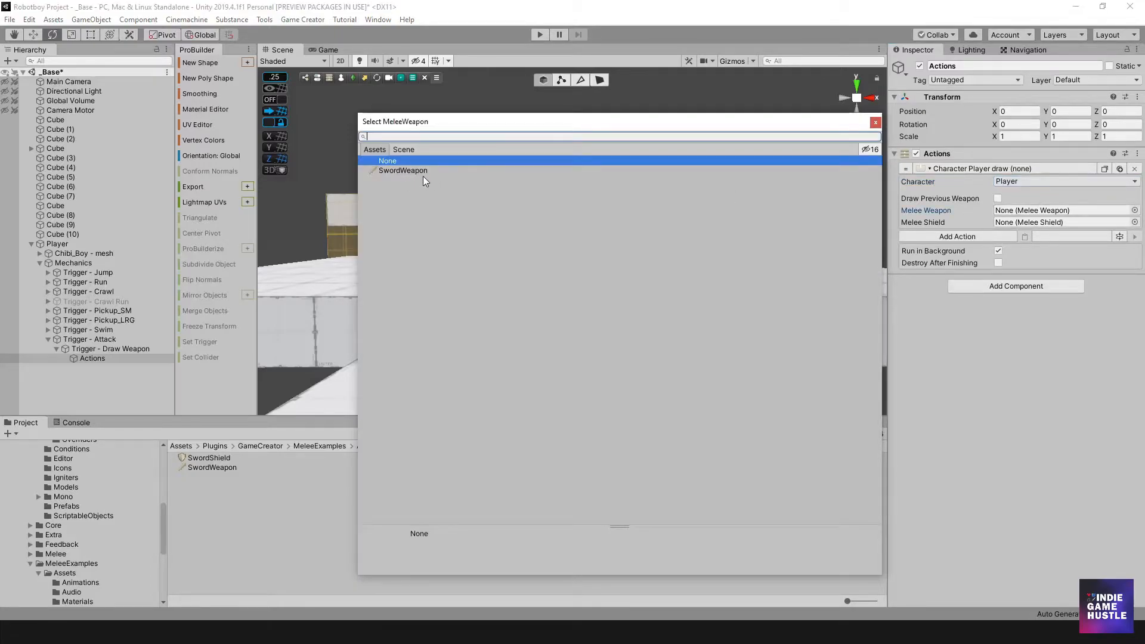
{"action": "left_click", "coordinate": [876, 123]}
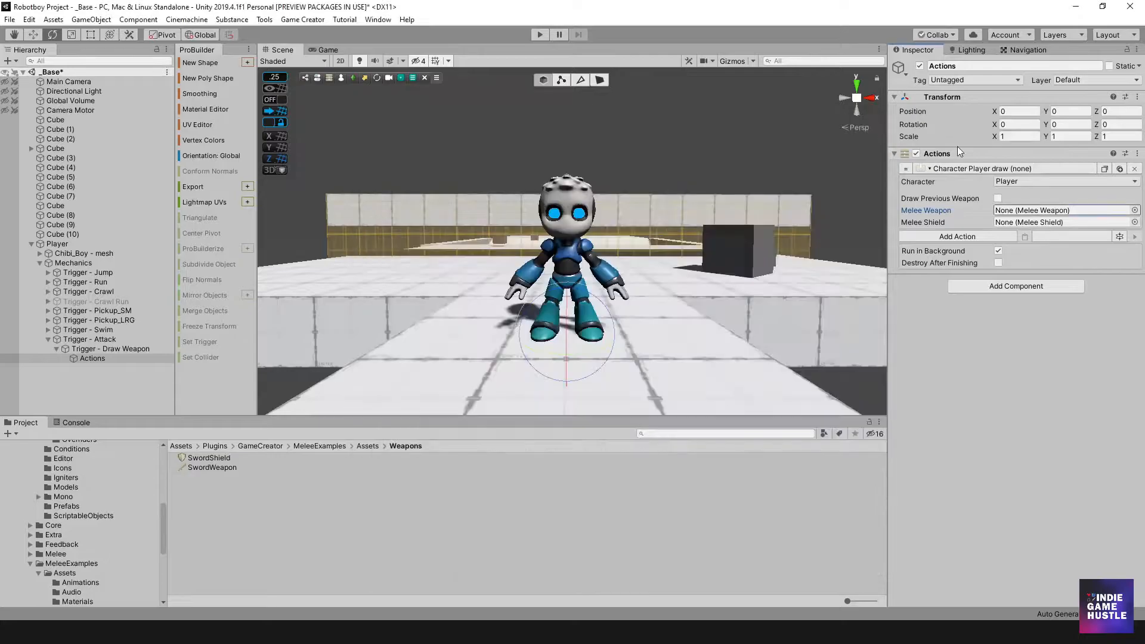
{"action": "left_click", "coordinate": [1134, 223]}
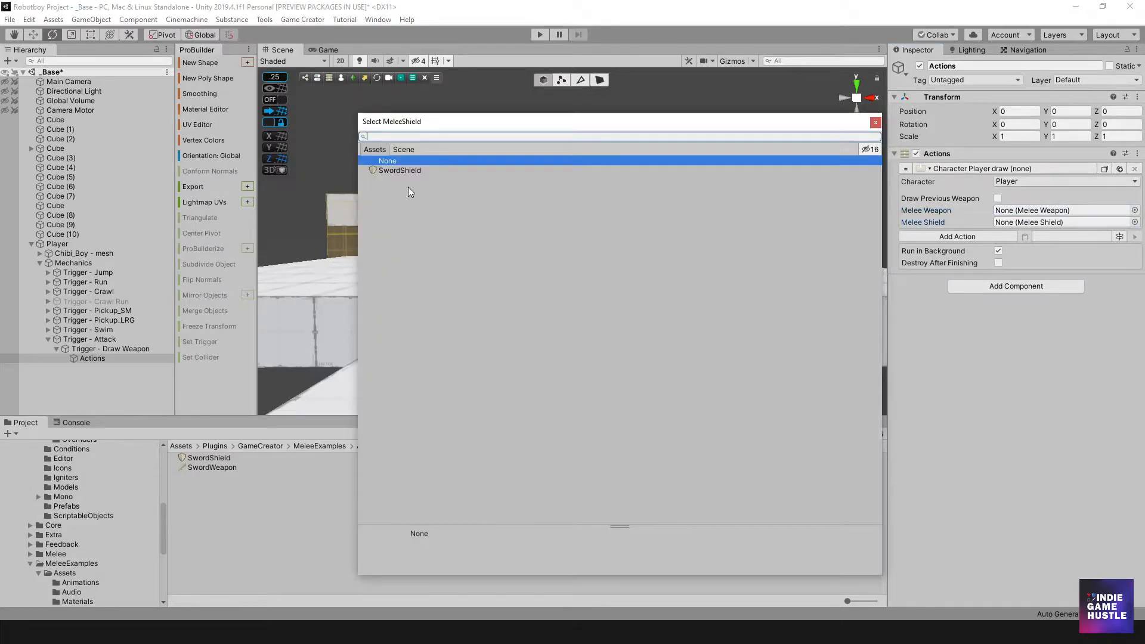
{"action": "left_click", "coordinate": [875, 123]}
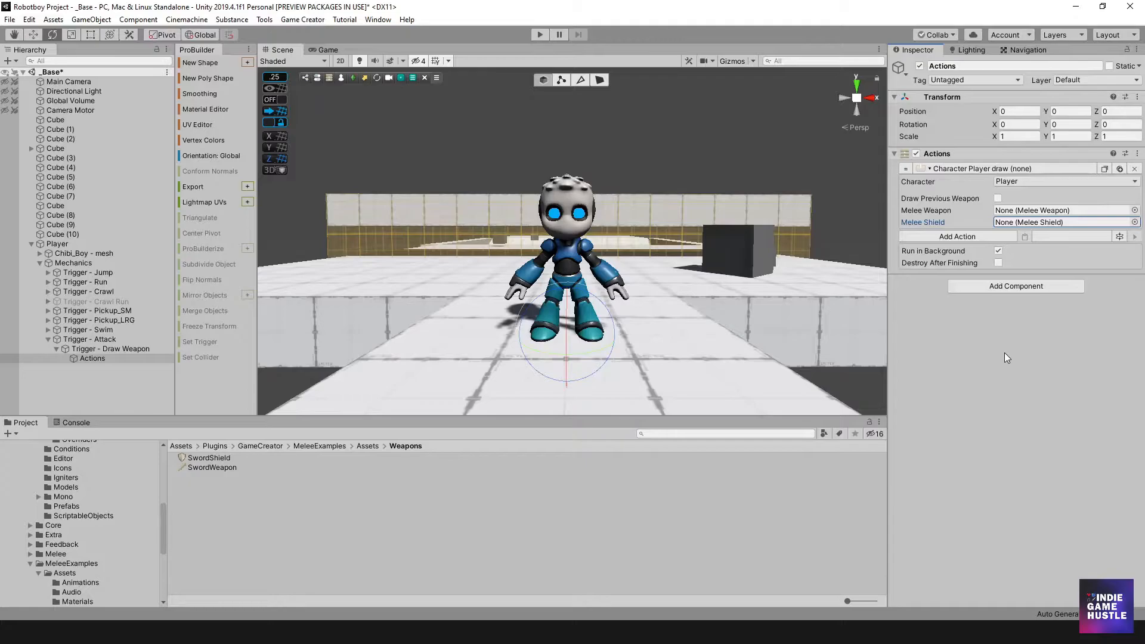
Step: Assign SwordWeapon as the melee weapon and SwordShield as the melee shield of the draw action
{"action": "left_click", "coordinate": [1134, 211]}
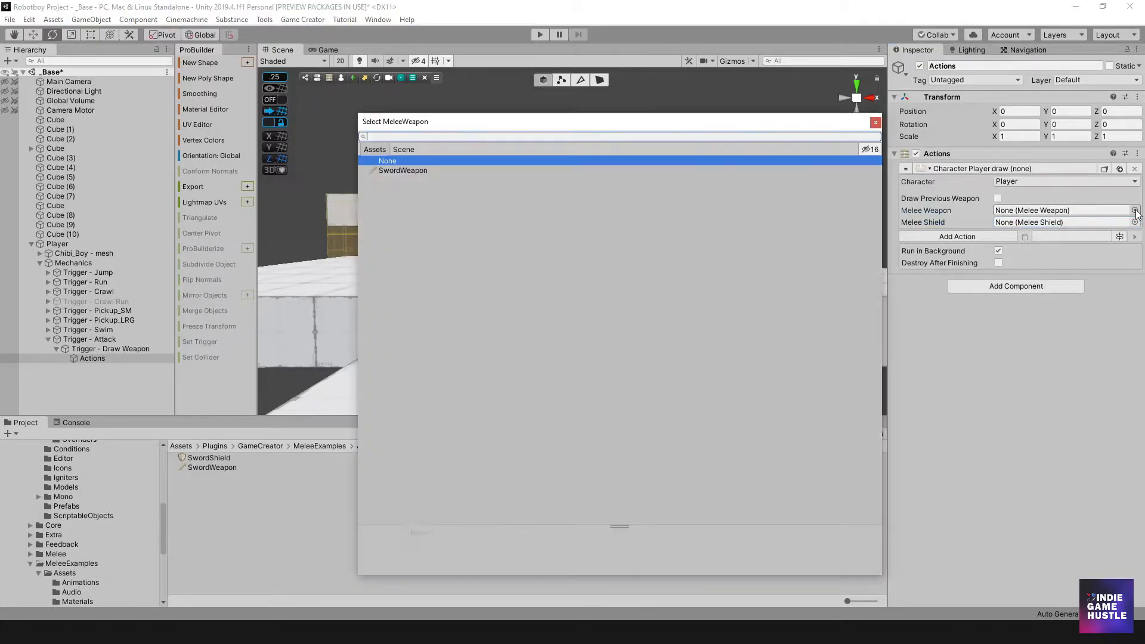
{"action": "left_click", "coordinate": [394, 171]}
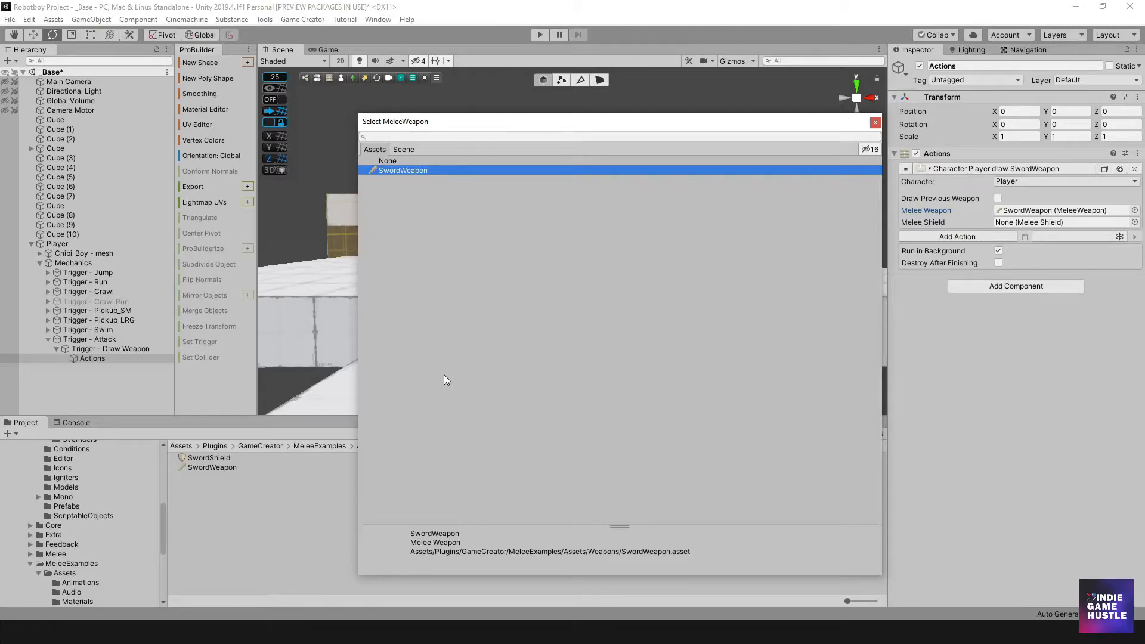
{"action": "double_click", "coordinate": [399, 170]}
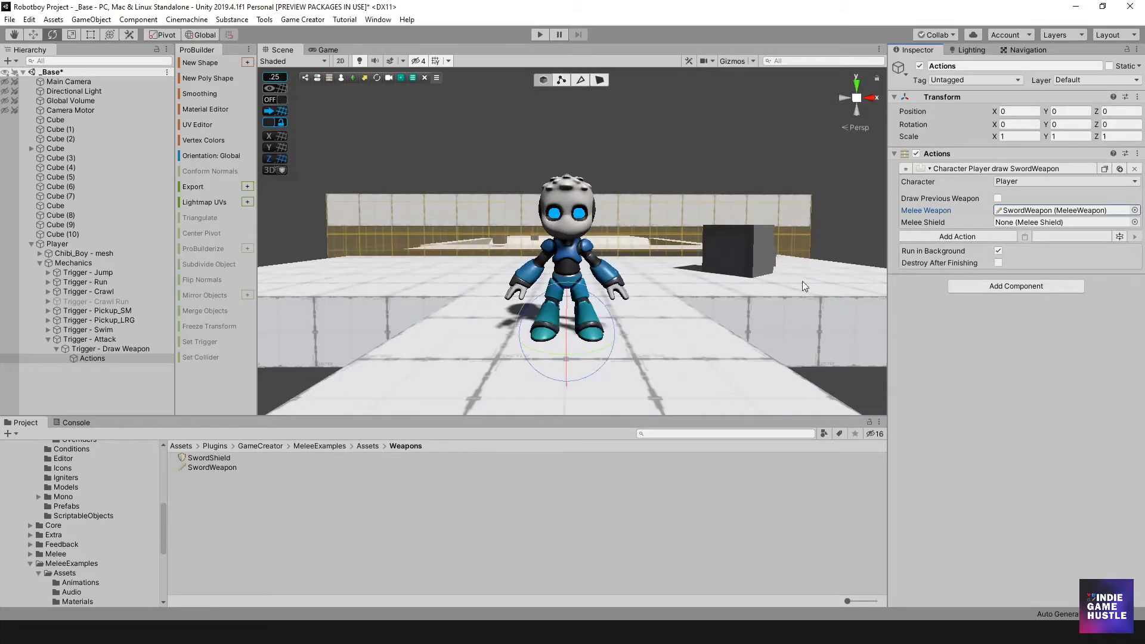
{"action": "left_click", "coordinate": [1135, 222]}
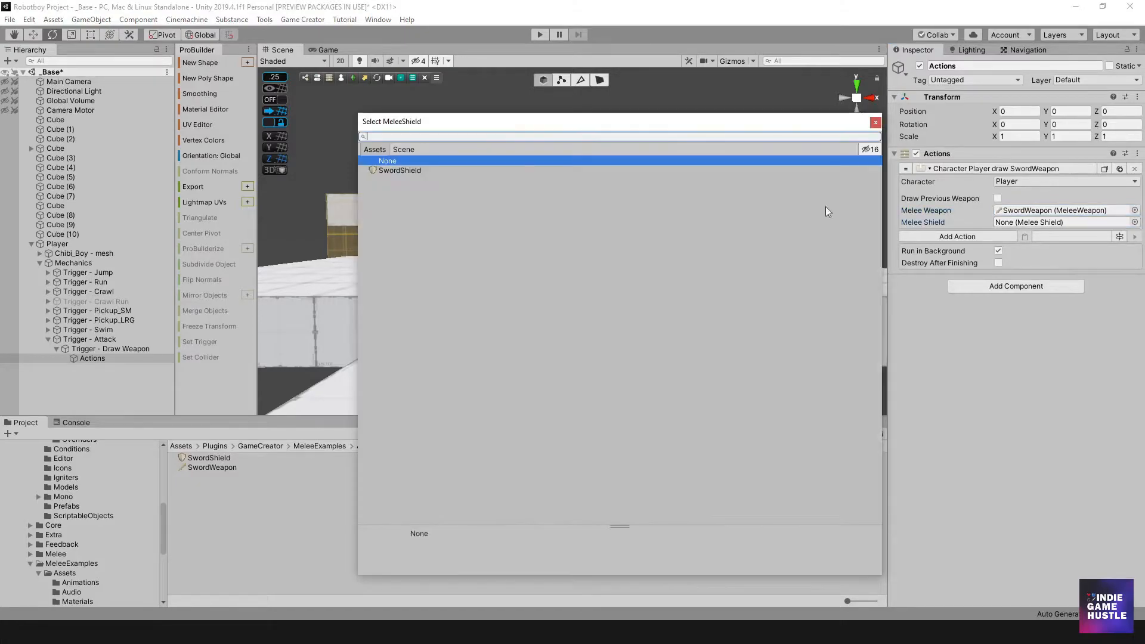
{"action": "double_click", "coordinate": [388, 171]}
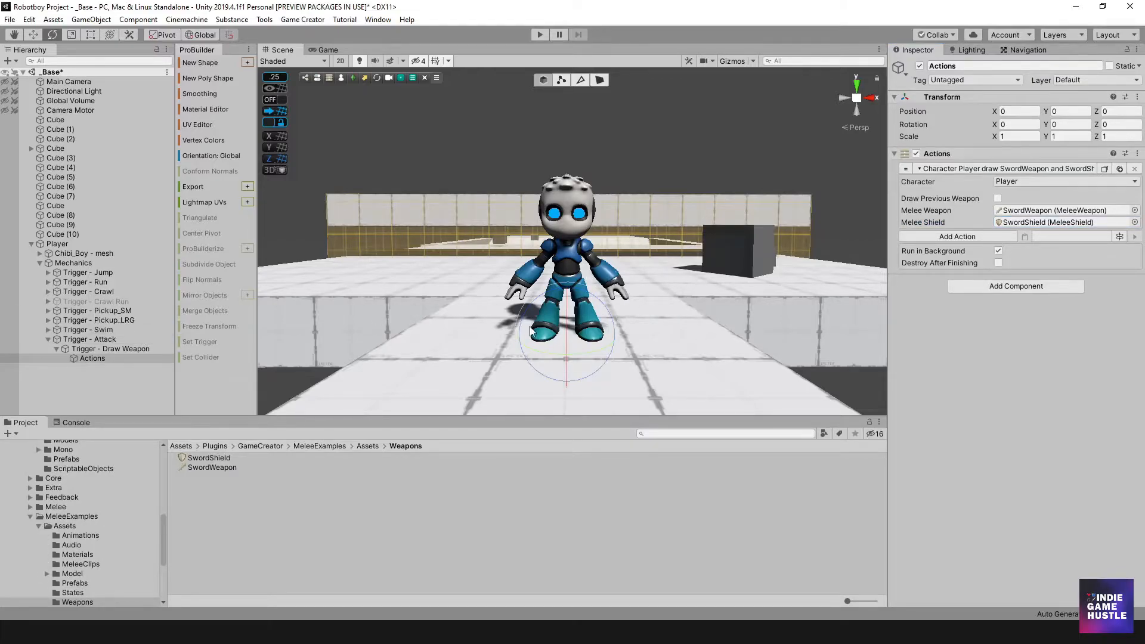
Step: Run the scene and test the Player with the drawn sword by walking in every direction and jumping
{"action": "left_click", "coordinate": [541, 34]}
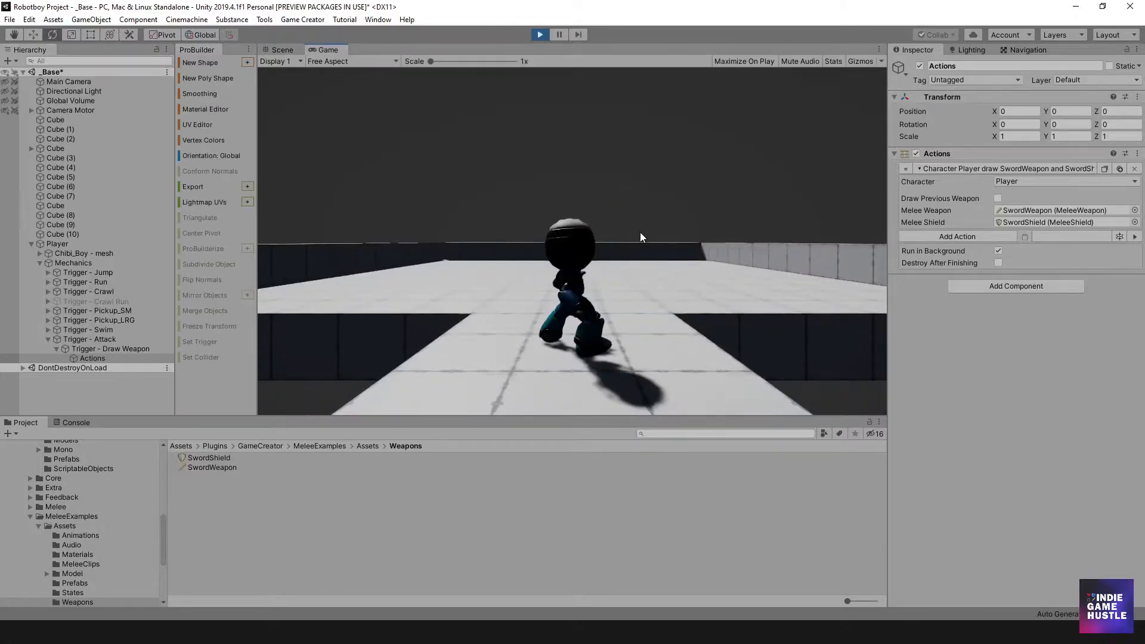
{"action": "key", "text": "w"}
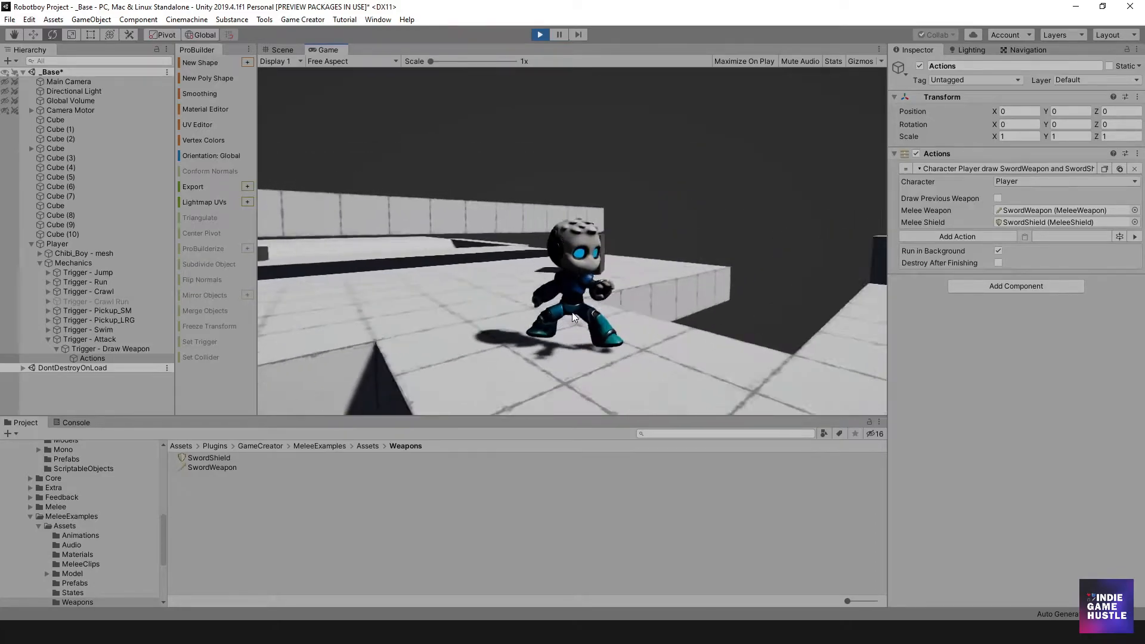
{"action": "key", "text": "space"}
{"action": "key", "text": "d"}
{"action": "key", "text": "space"}
{"action": "key", "text": "w"}
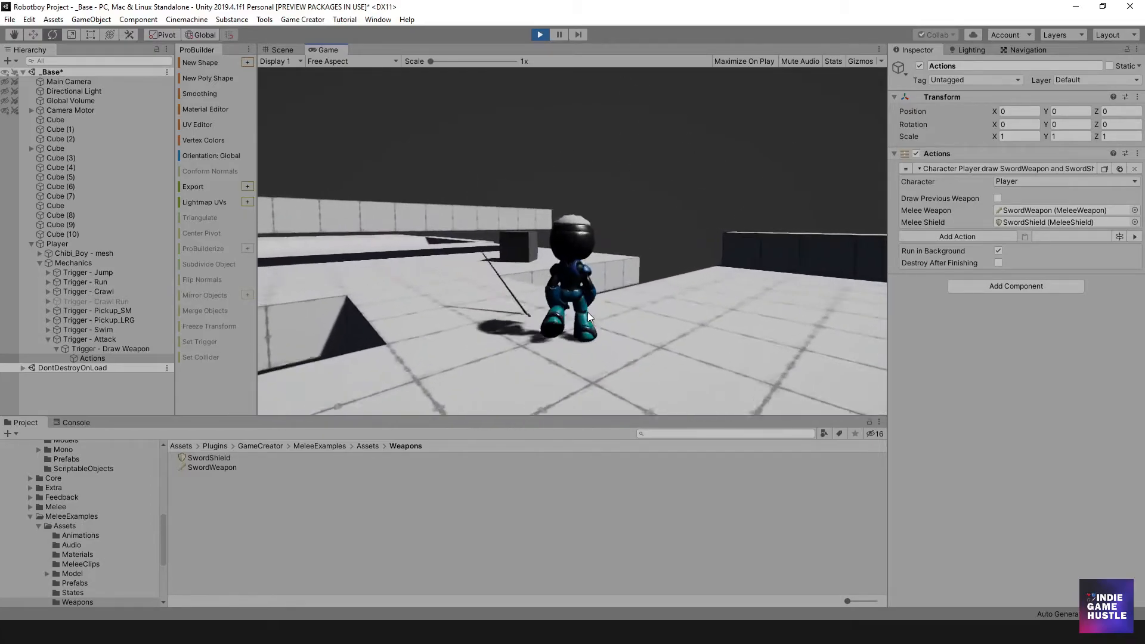
{"action": "key", "text": "d"}
{"action": "key", "text": "a"}
{"action": "key", "text": "d"}
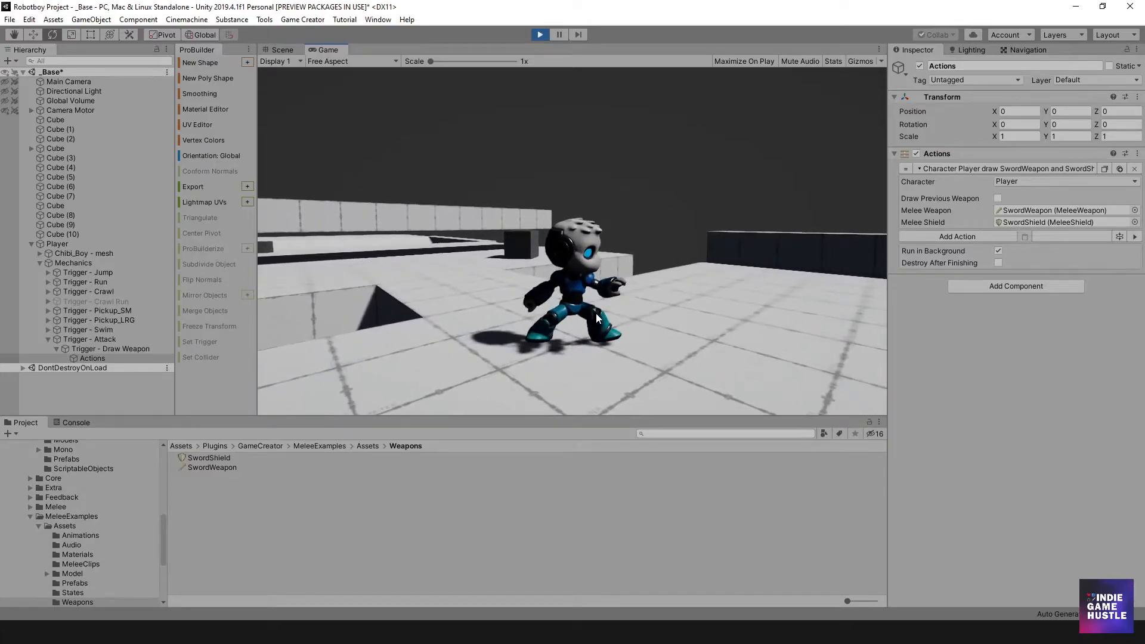
{"action": "key", "text": "s"}
{"action": "key", "text": "a"}
{"action": "key", "text": "w"}
{"action": "key", "text": "d"}
{"action": "key", "text": "s"}
{"action": "key", "text": "d"}
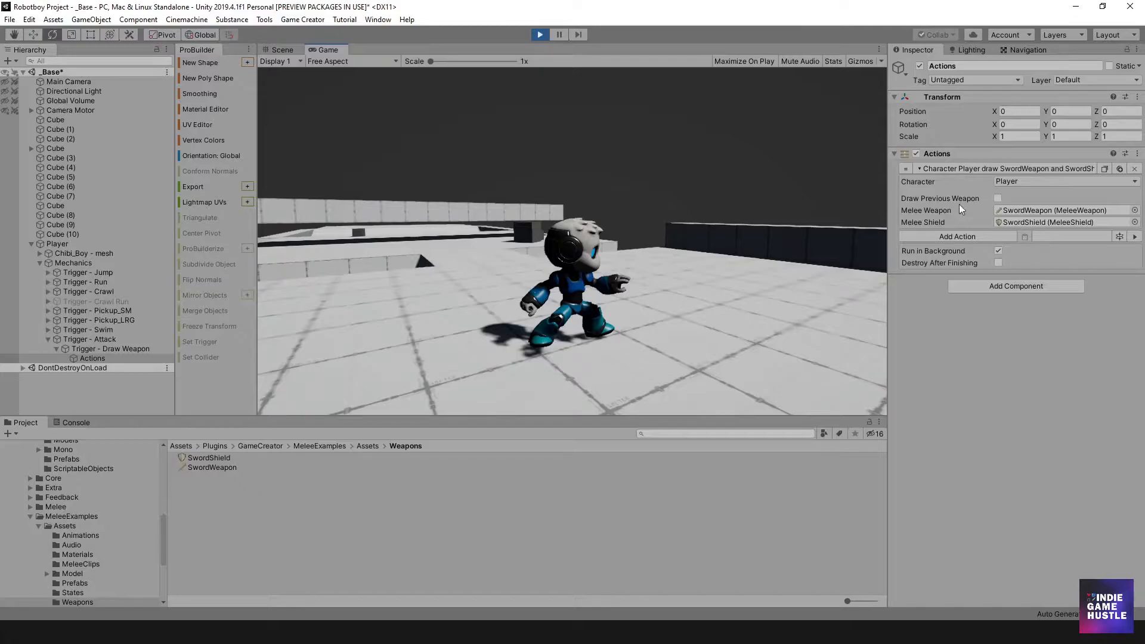
Step: Examine the SwordWeapon asset's settings and locate its weapon model prefab while moving the Player in the running game
{"action": "left_click", "coordinate": [1002, 210]}
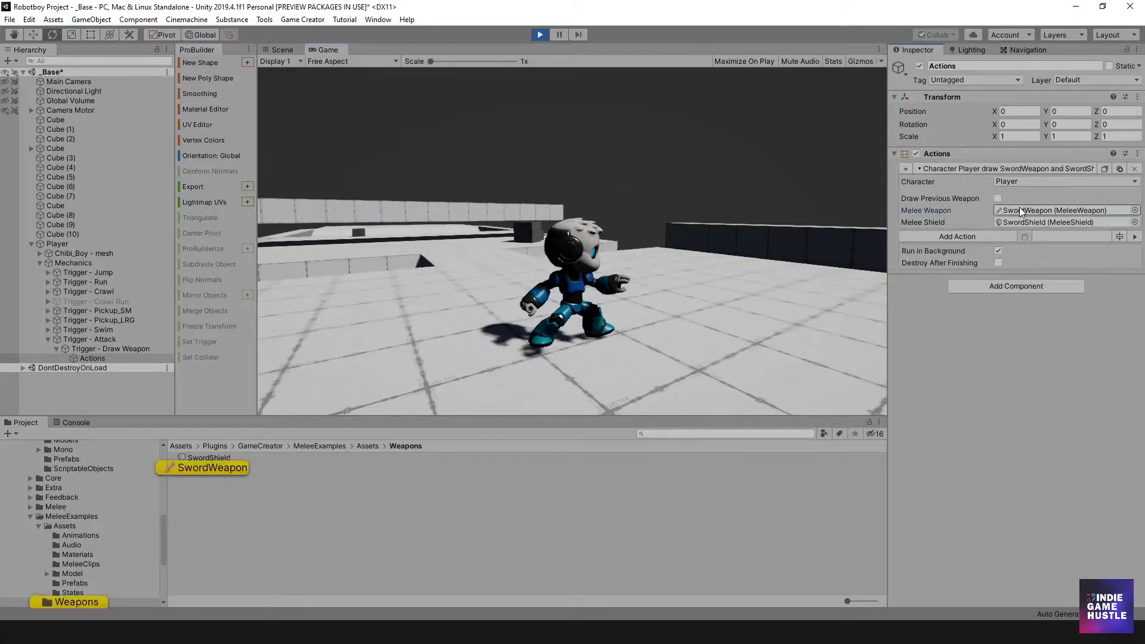
{"action": "left_click", "coordinate": [218, 467]}
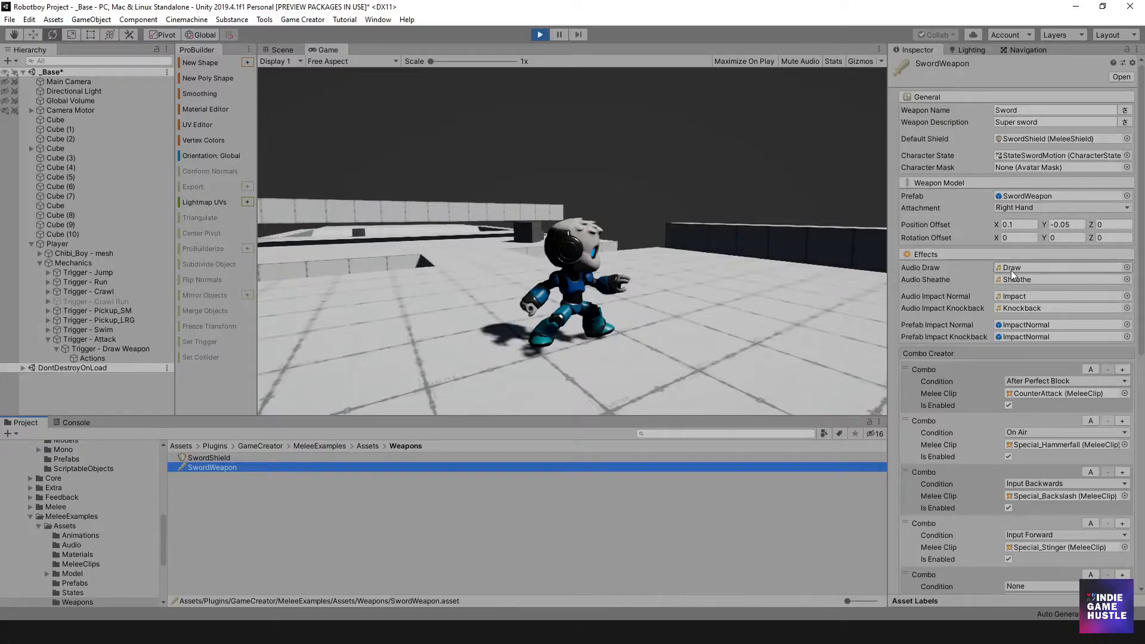
{"action": "left_click", "coordinate": [653, 280]}
{"action": "key", "text": "space"}
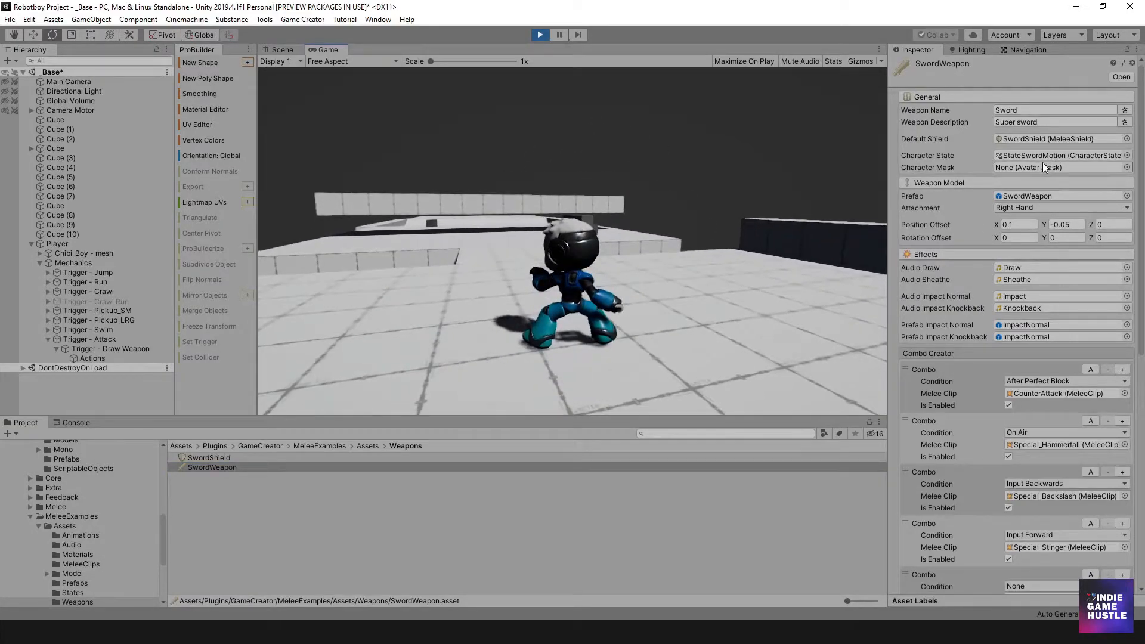
{"action": "left_click", "coordinate": [1011, 195]}
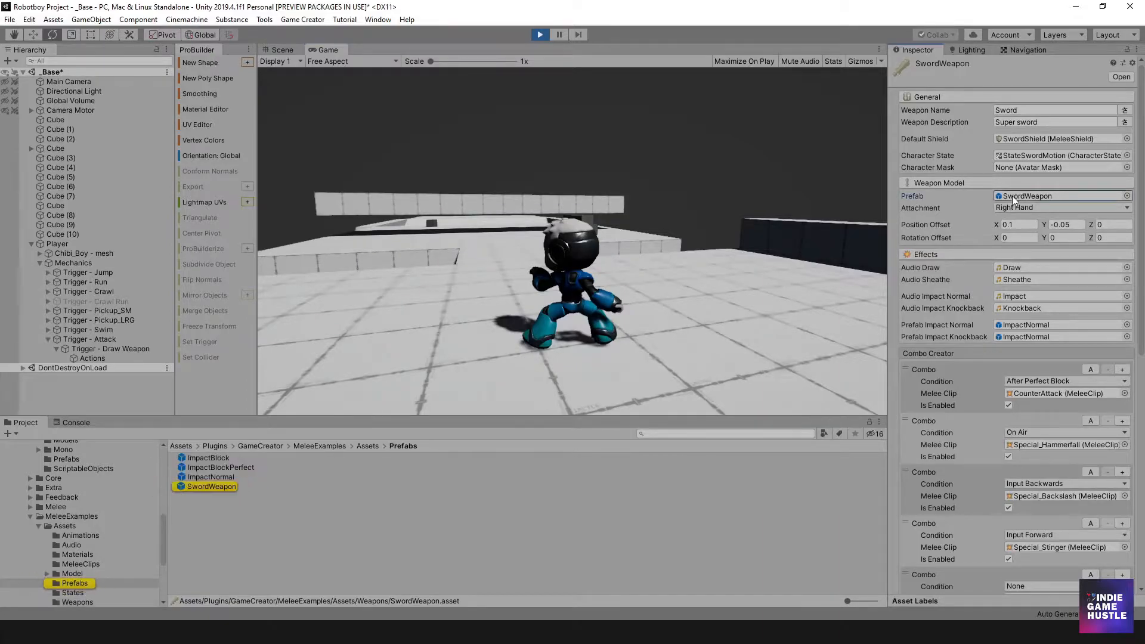
{"action": "left_click", "coordinate": [696, 239]}
{"action": "key", "text": "a"}
{"action": "key", "text": "s"}
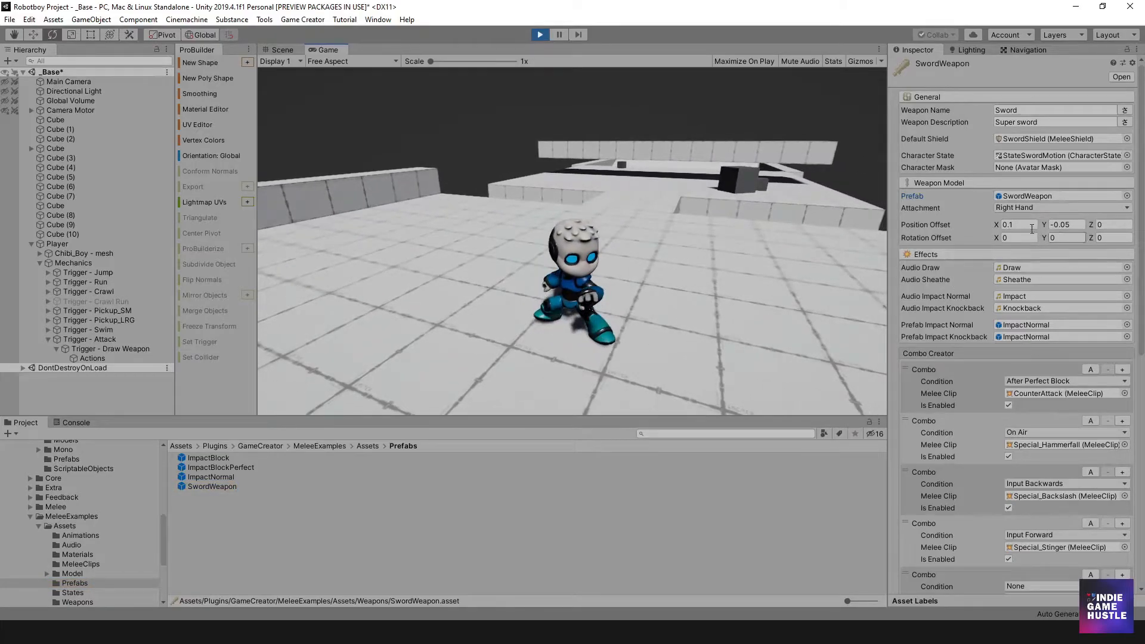
Step: Set the SwordWeapon model's X position offset to -0.14, try it by moving and jumping with the Player, and stop the game
{"action": "left_click_drag", "start_coordinate": [995, 221], "coordinate": [1004, 221]}
{"action": "left_click", "coordinate": [632, 280]}
{"action": "key", "text": "w"}
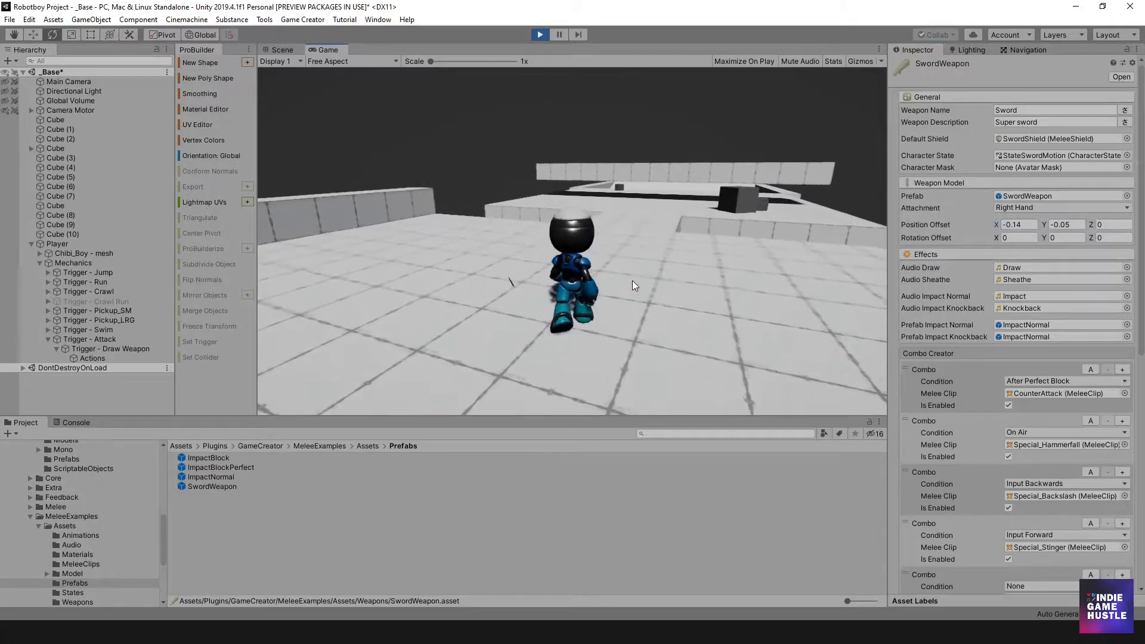
{"action": "key", "text": "space"}
{"action": "key", "text": "s"}
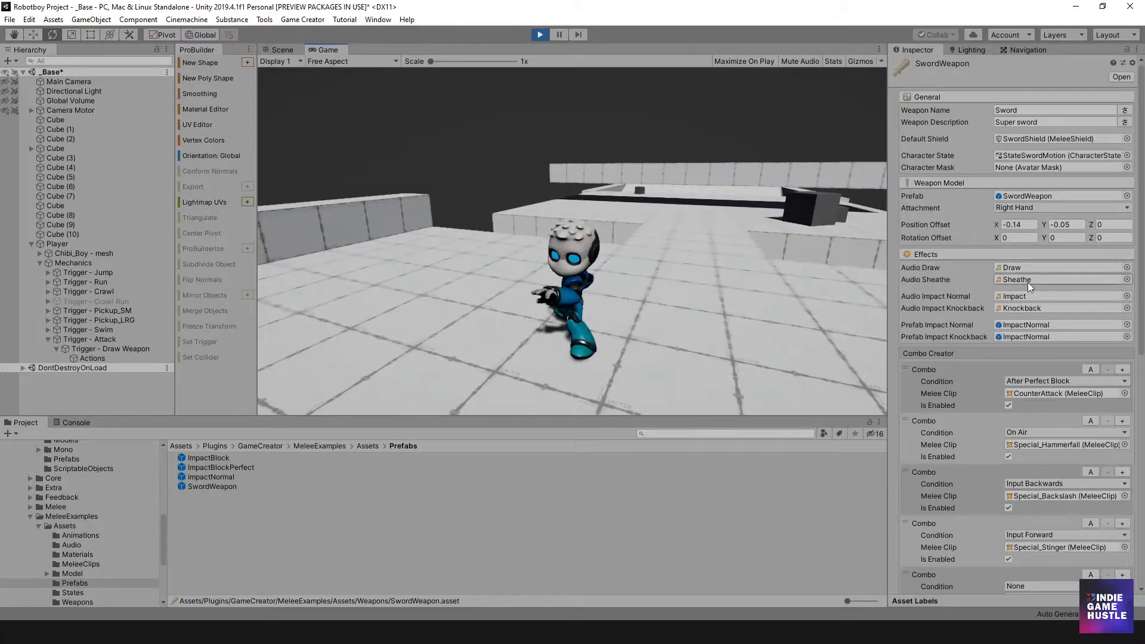
{"action": "key", "text": "space"}
{"action": "key", "text": "a"}
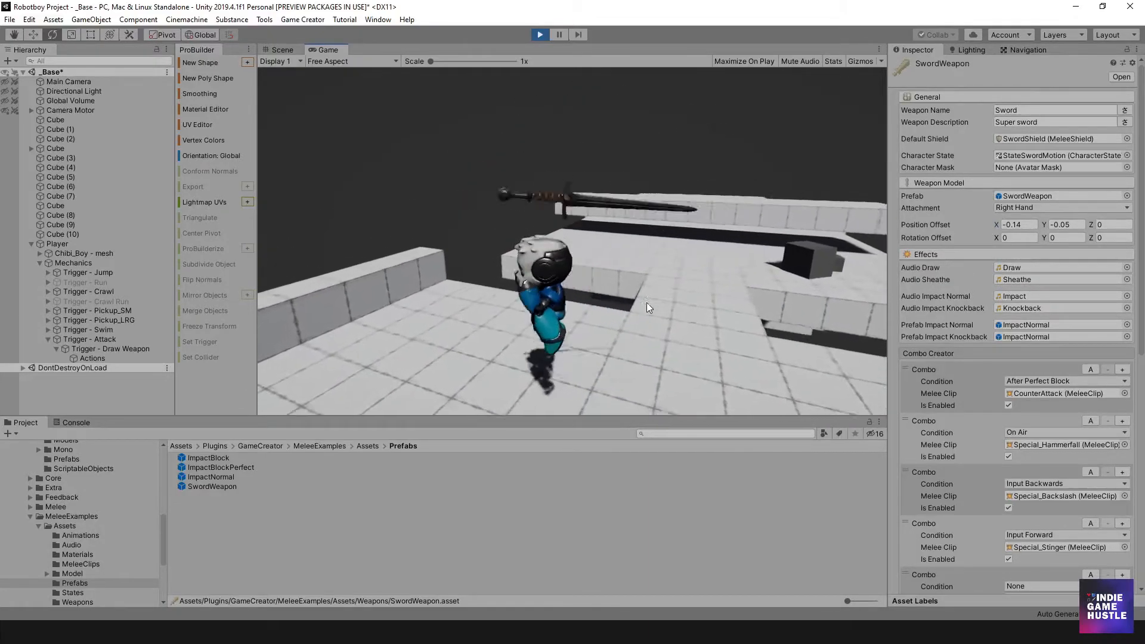
{"action": "key", "text": "d"}
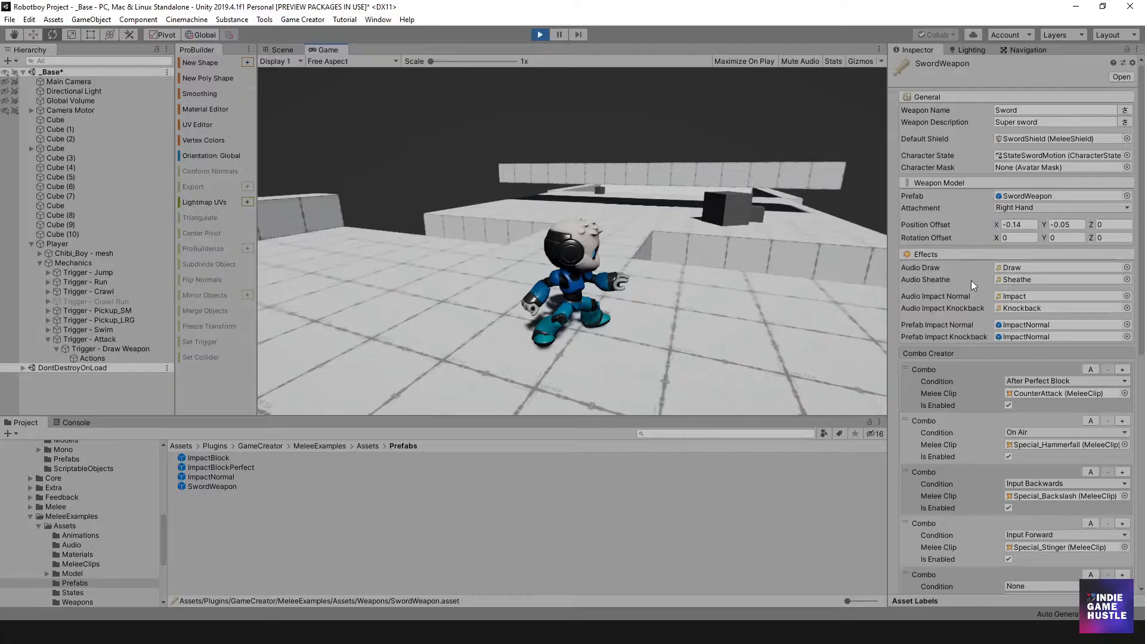
{"action": "key", "text": "s"}
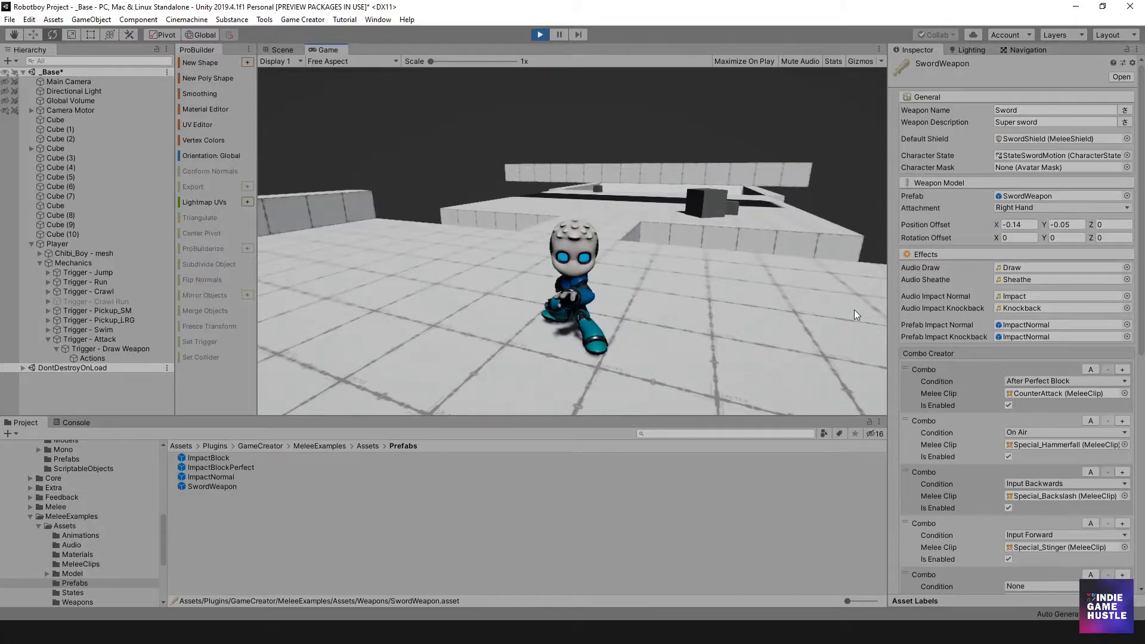
{"action": "left_click", "coordinate": [540, 34]}
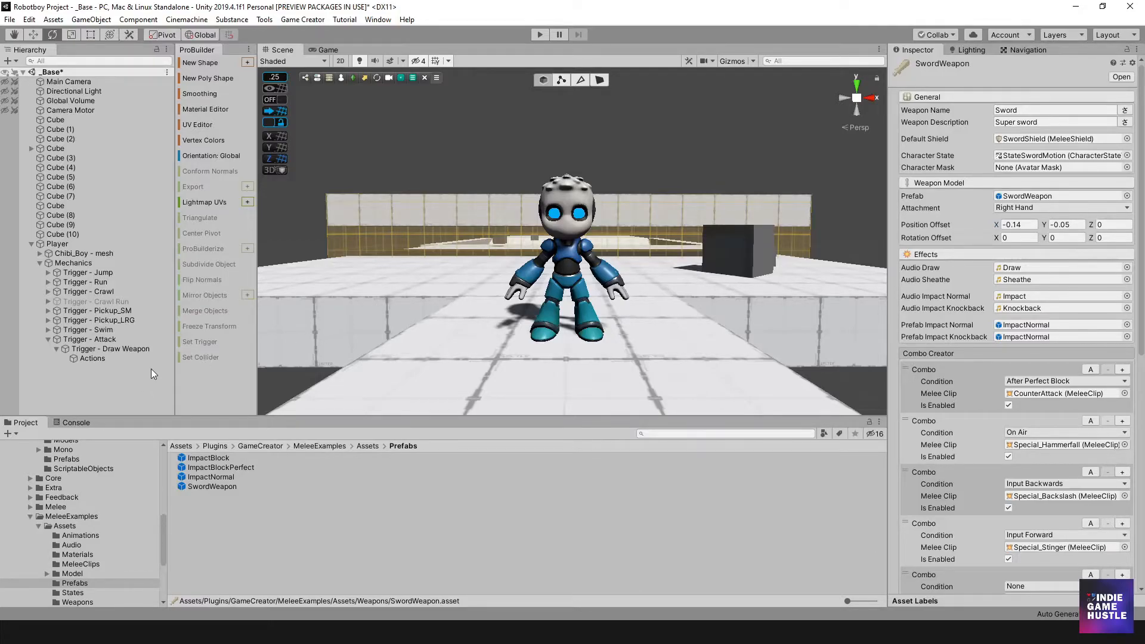
Step: Add a Game Creator Trigger as a child of the Trigger - Attack object under Mechanics
{"action": "left_click", "coordinate": [105, 349]}
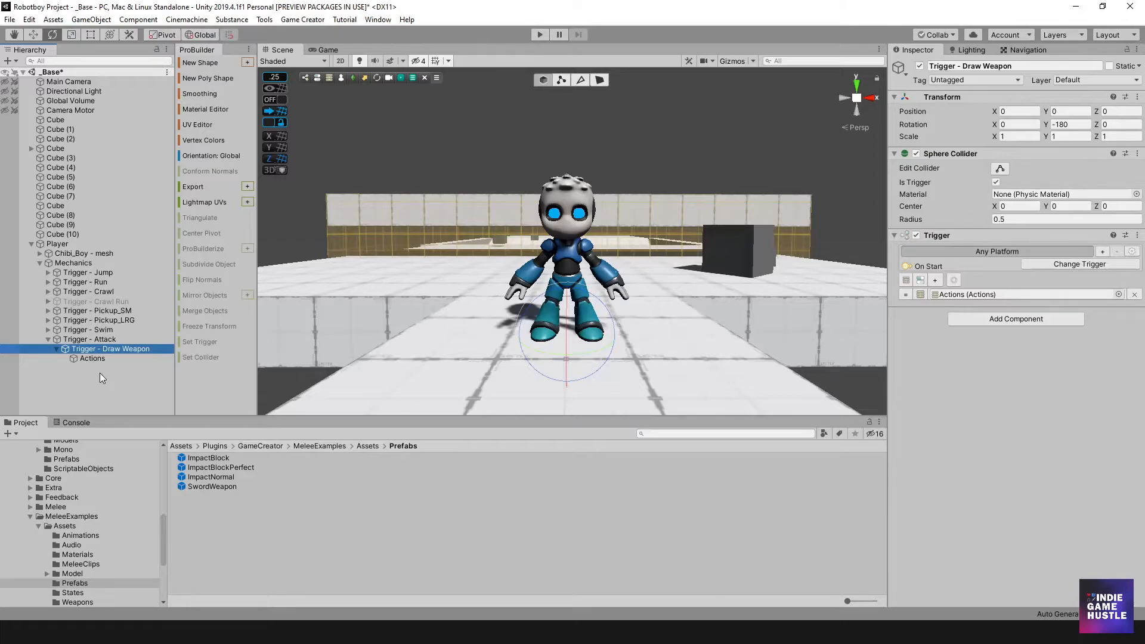
{"action": "left_click", "coordinate": [113, 341]}
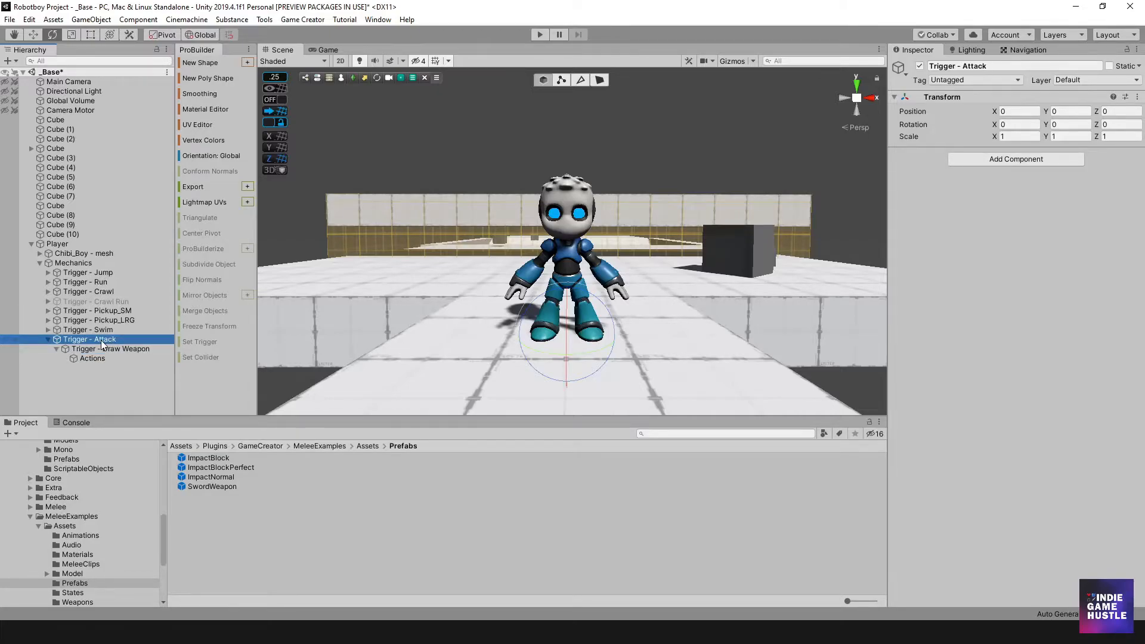
{"action": "right_click", "coordinate": [101, 340]}
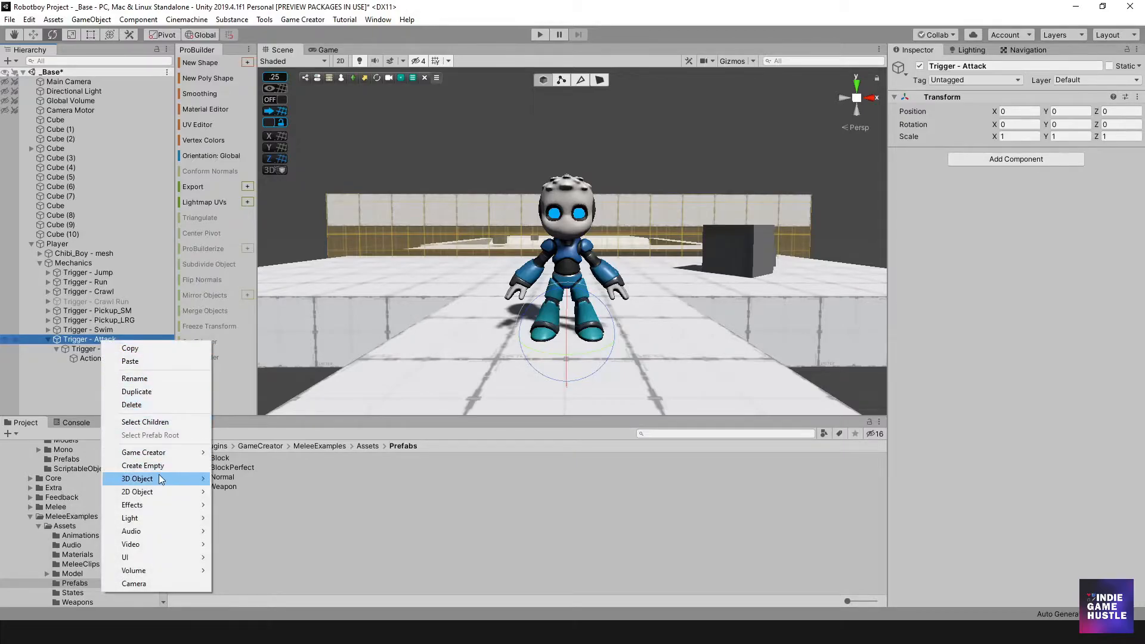
{"action": "mouse_move", "coordinate": [167, 455]}
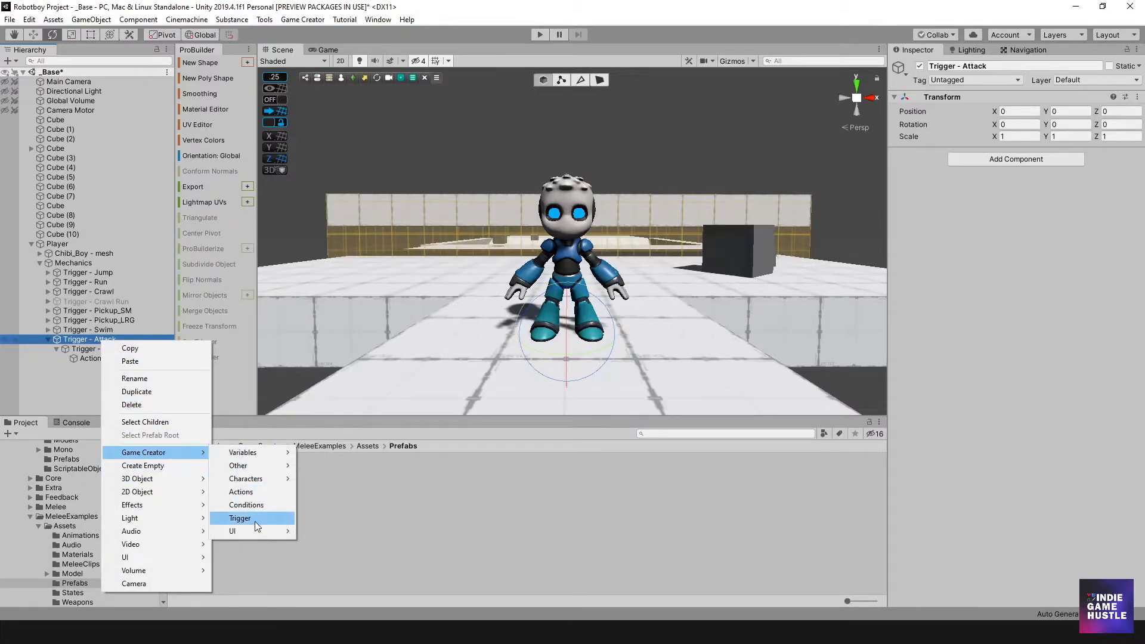
{"action": "left_click", "coordinate": [240, 518]}
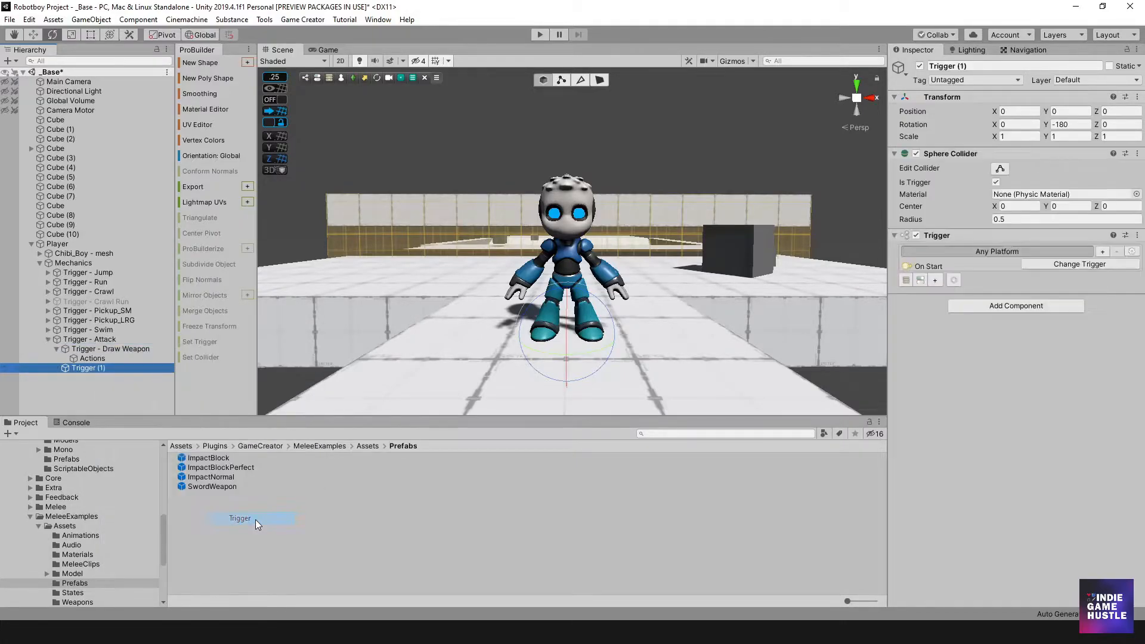
Step: Rename the new child trigger as "Trigger - Attack"
{"action": "left_click", "coordinate": [113, 367]}
{"action": "left_click", "coordinate": [115, 368]}
{"action": "key", "text": "BackSpace"}
{"action": "key", "text": "BackSpace"}
{"action": "key", "text": "BackSpace"}
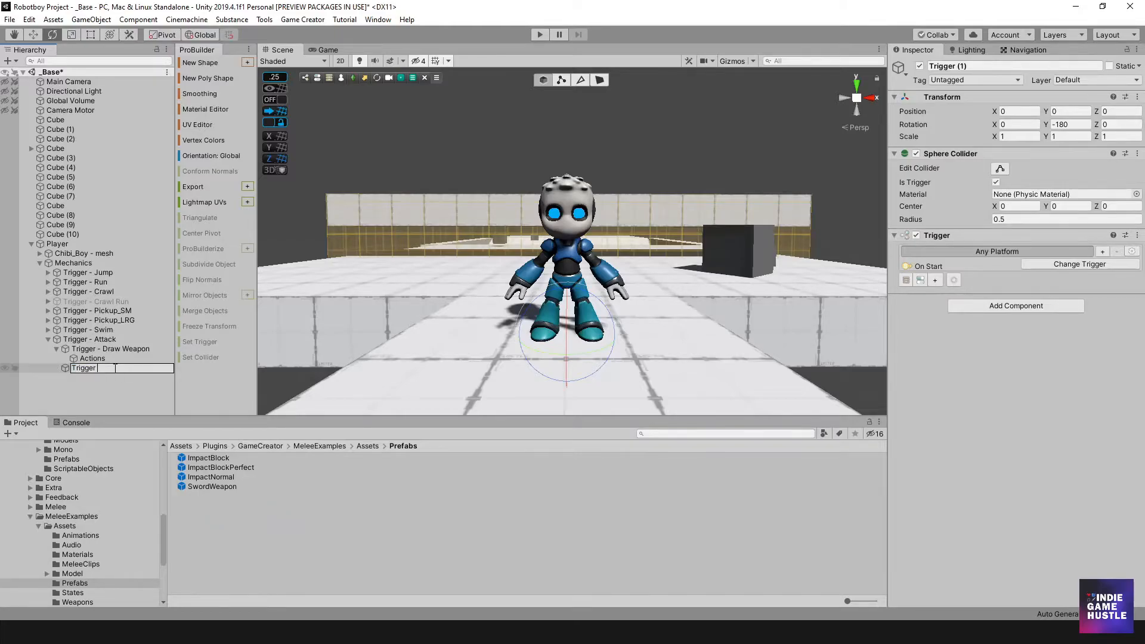
{"action": "type", "text": "- Attack"}
{"action": "key", "text": "Return"}
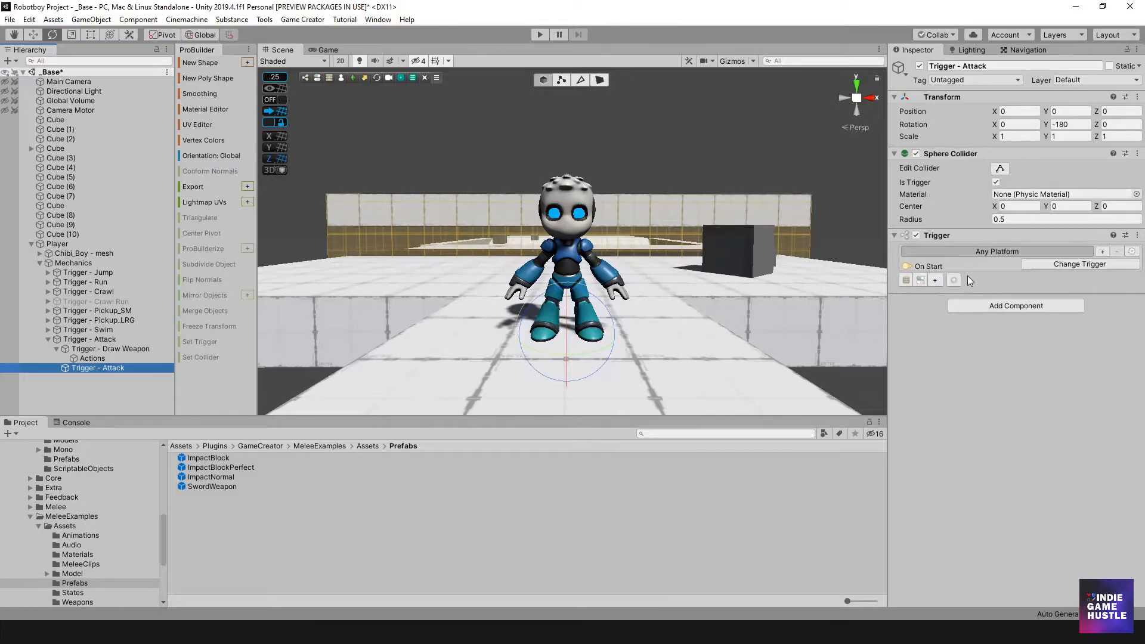
Step: Make the child Trigger - Attack fire on the input event On Key Down with Mouse 1 as the key code
{"action": "left_click", "coordinate": [1049, 265]}
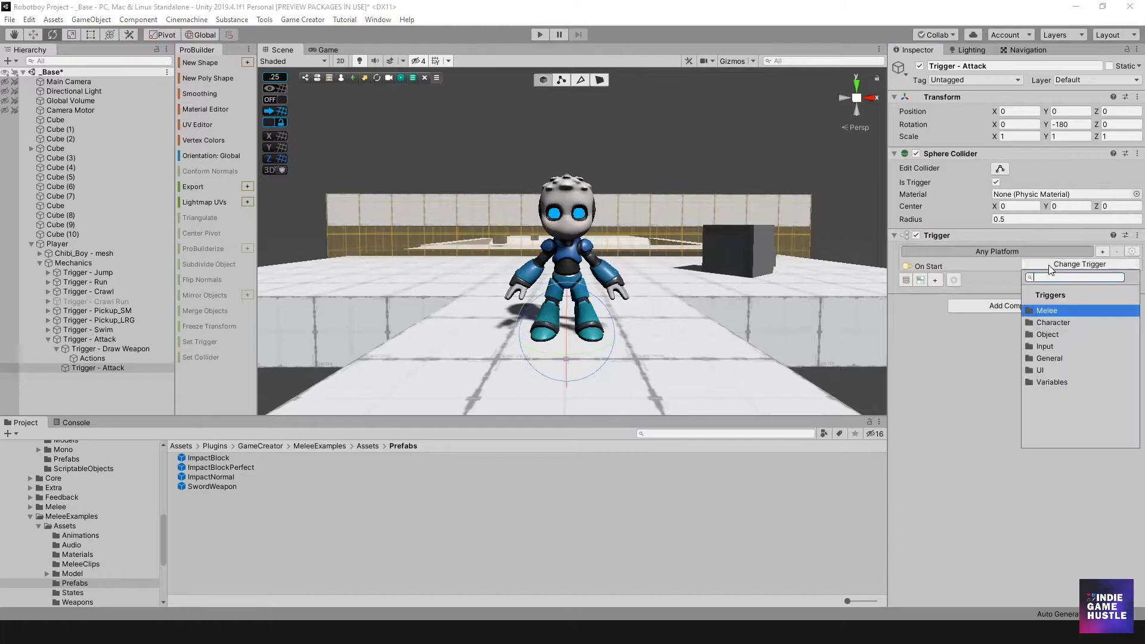
{"action": "left_click", "coordinate": [1050, 345]}
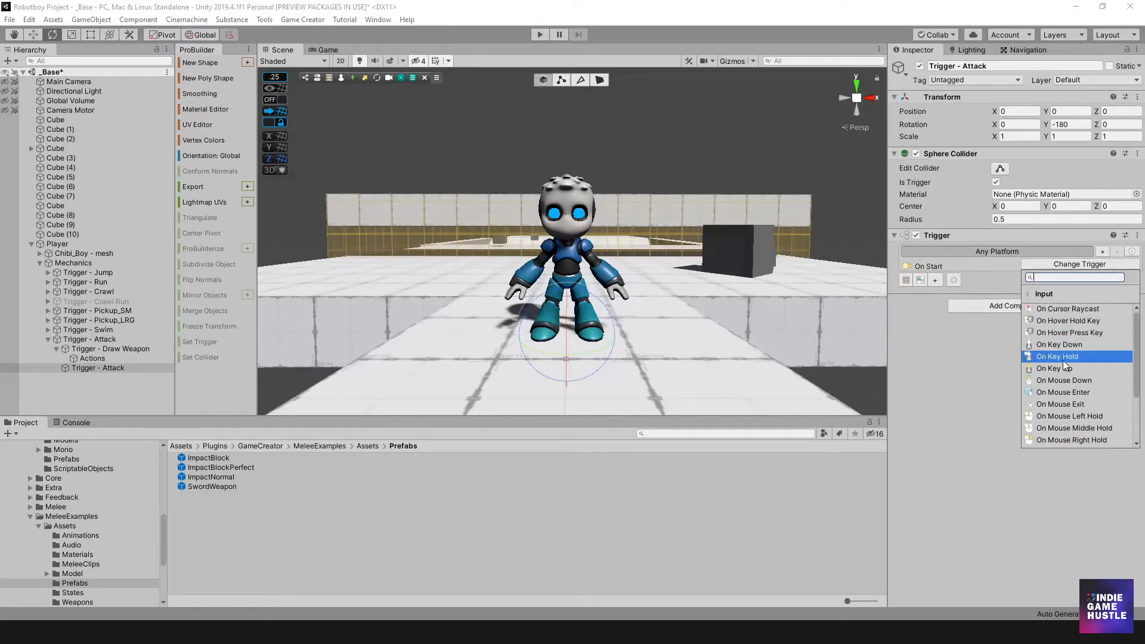
{"action": "left_click", "coordinate": [1065, 345]}
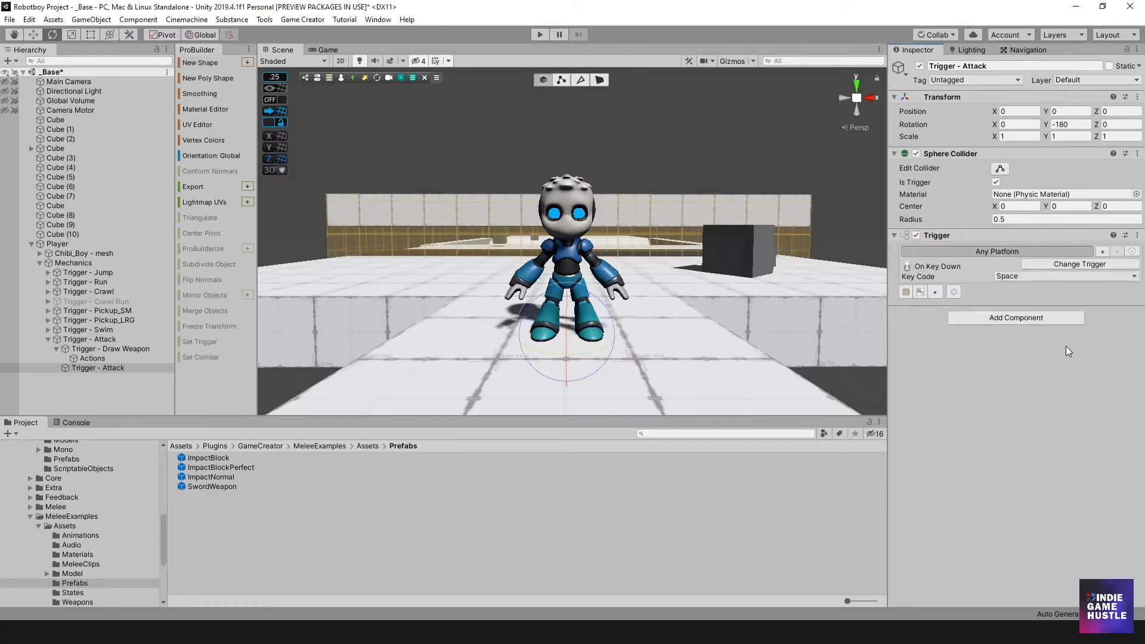
{"action": "left_click", "coordinate": [1034, 279]}
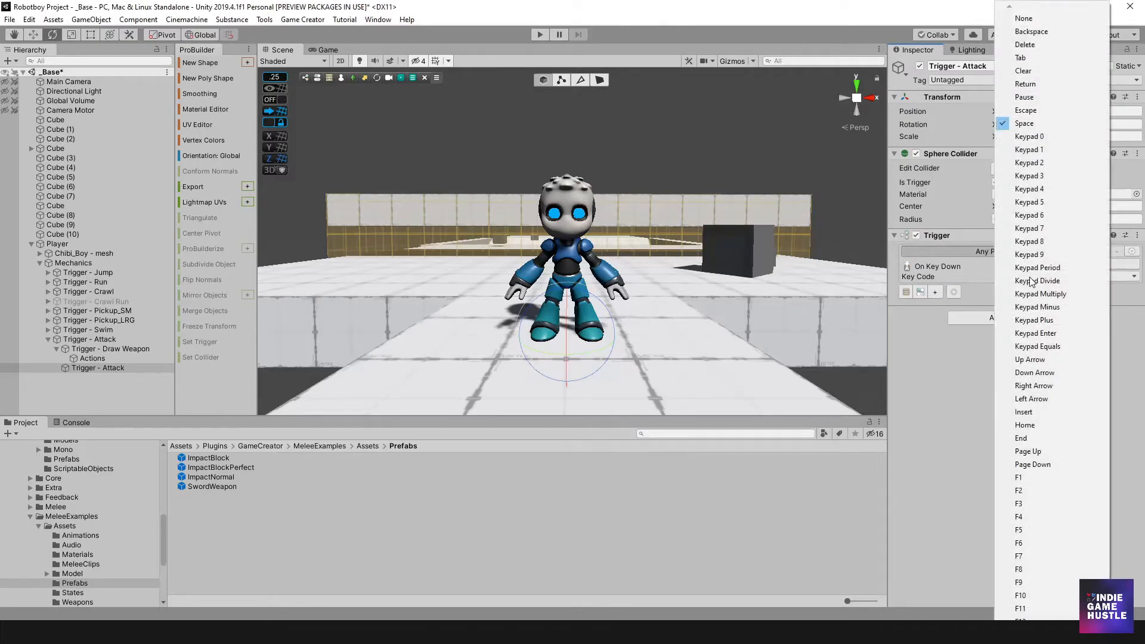
{"action": "scroll", "coordinate": [1032, 281], "scroll_direction": "down", "scroll_amount": 20}
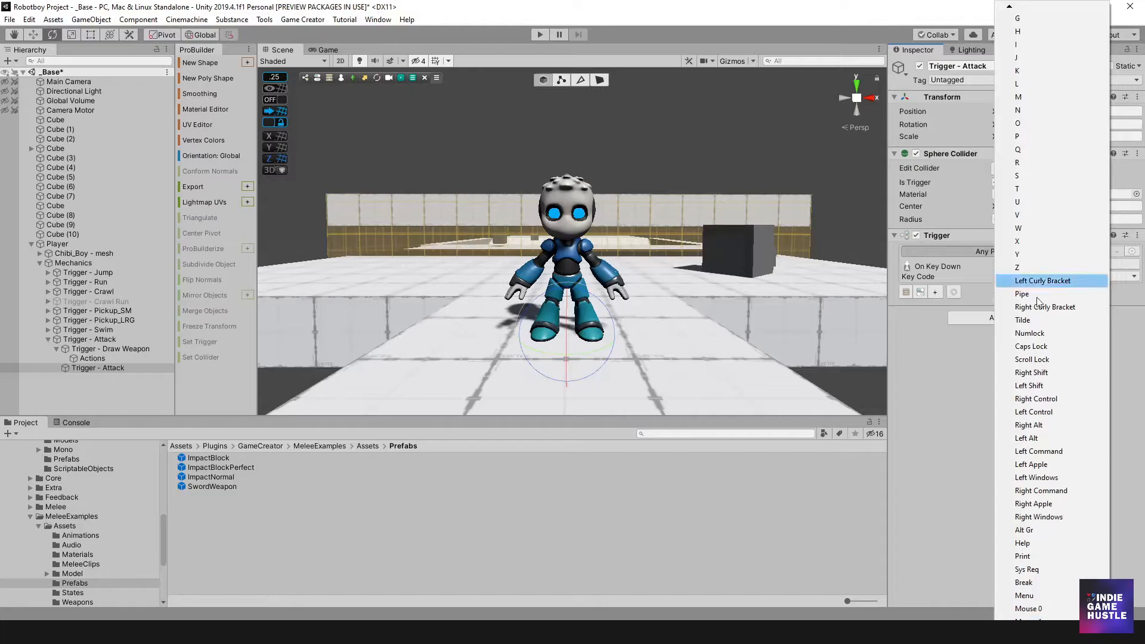
{"action": "left_click", "coordinate": [1038, 616]}
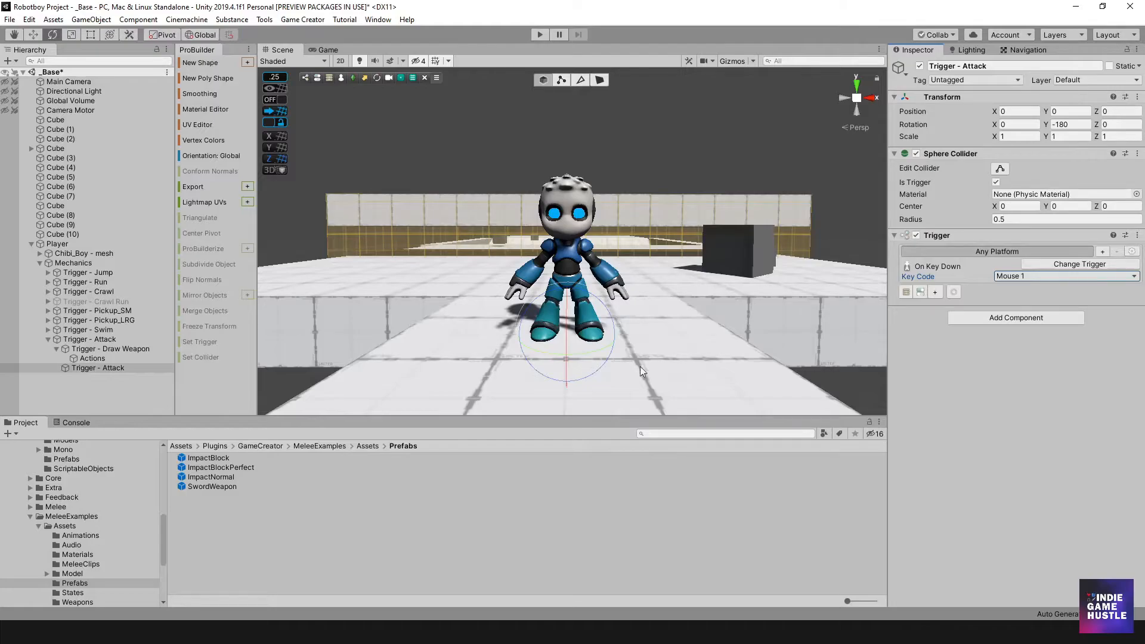
{"action": "left_click", "coordinate": [971, 378]}
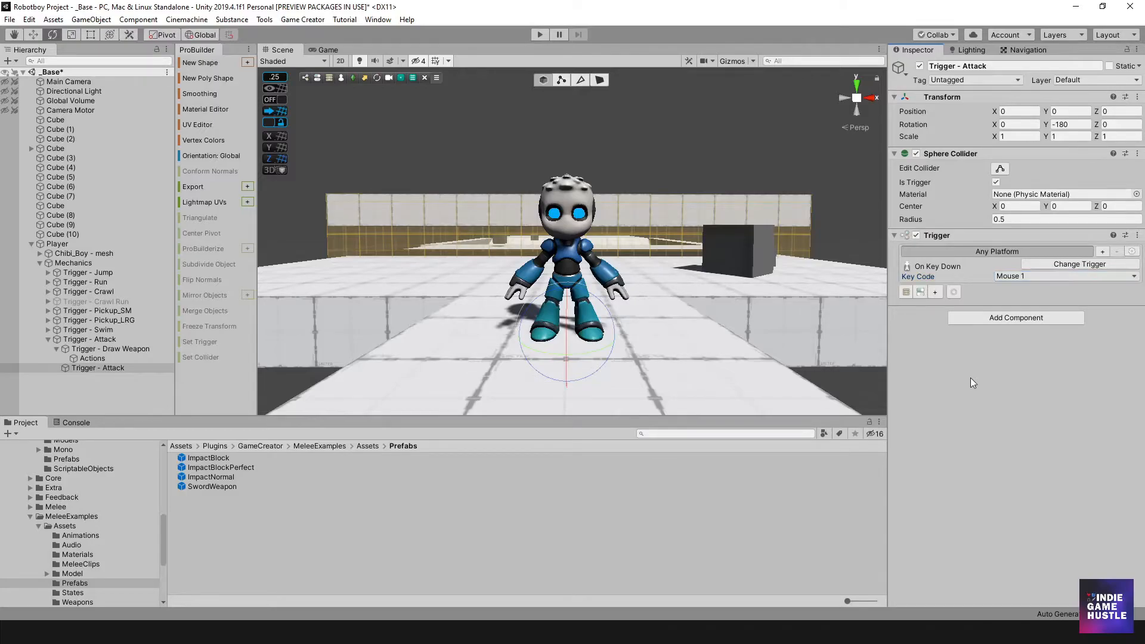
Step: Add an Actions object to the child Trigger - Attack, rename it as "Actions" and leave it selected
{"action": "left_click", "coordinate": [907, 291]}
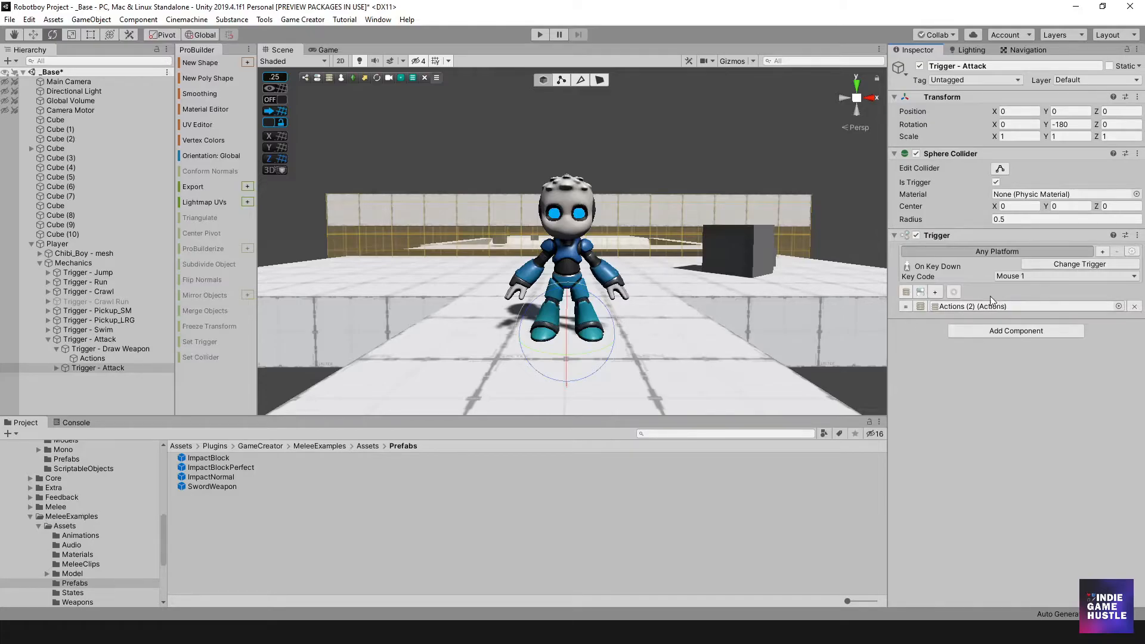
{"action": "left_click", "coordinate": [56, 369]}
{"action": "double_click", "coordinate": [96, 377]}
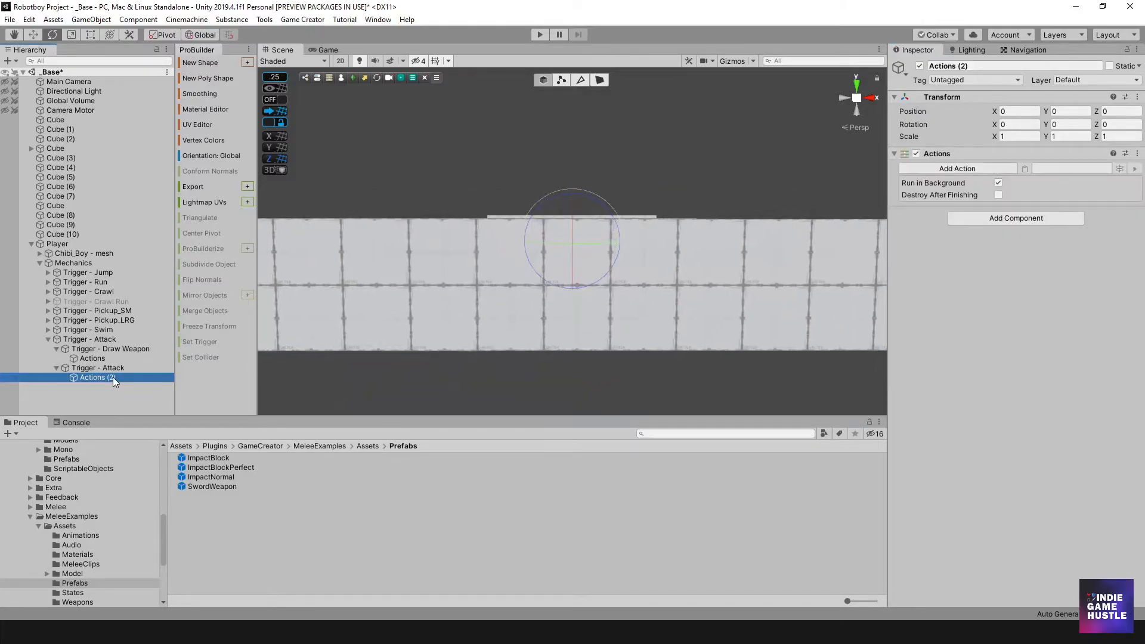
{"action": "left_click", "coordinate": [115, 379]}
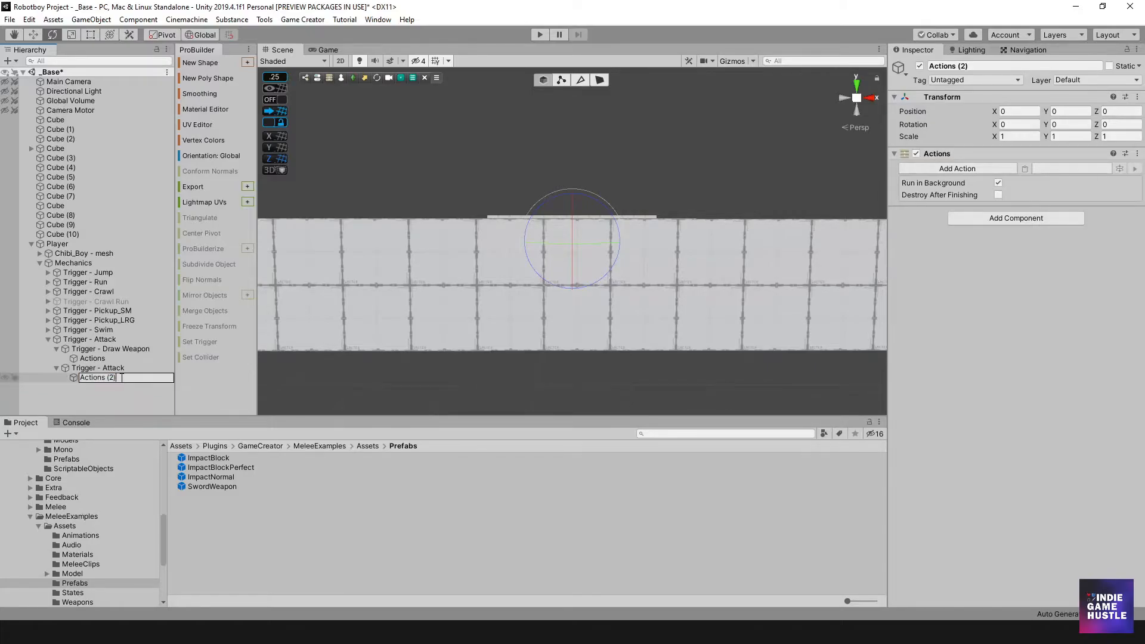
{"action": "key", "text": "BackSpace"}
{"action": "key", "text": "BackSpace"}
{"action": "key", "text": "BackSpace"}
{"action": "key", "text": "BackSpace"}
{"action": "key", "text": "Return"}
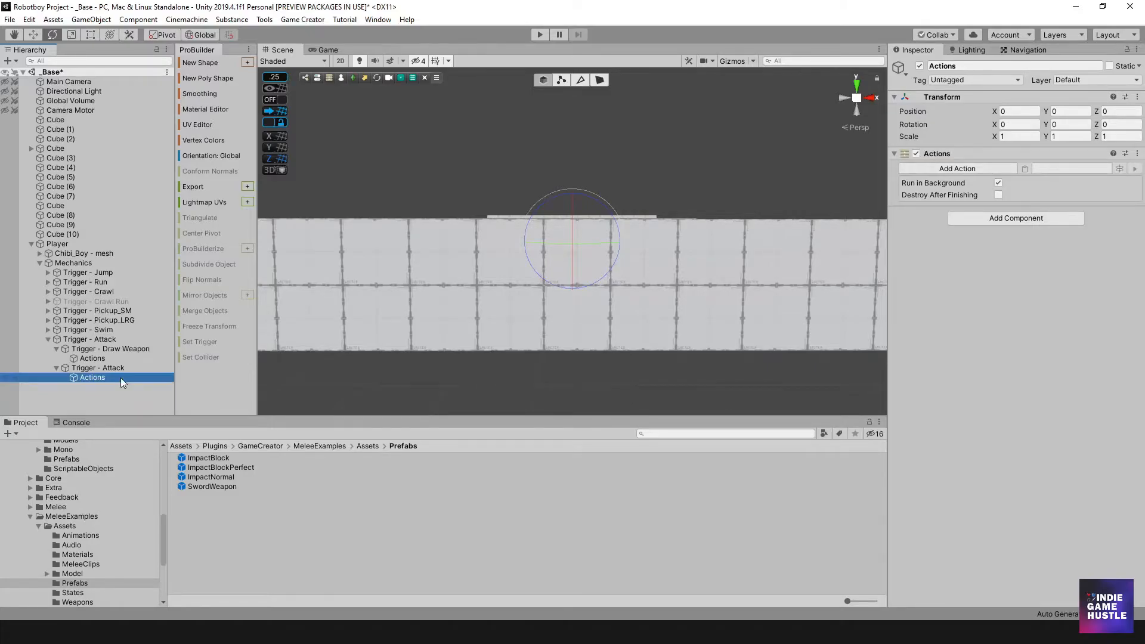
{"action": "double_click", "coordinate": [70, 254]}
{"action": "left_click", "coordinate": [102, 377]}
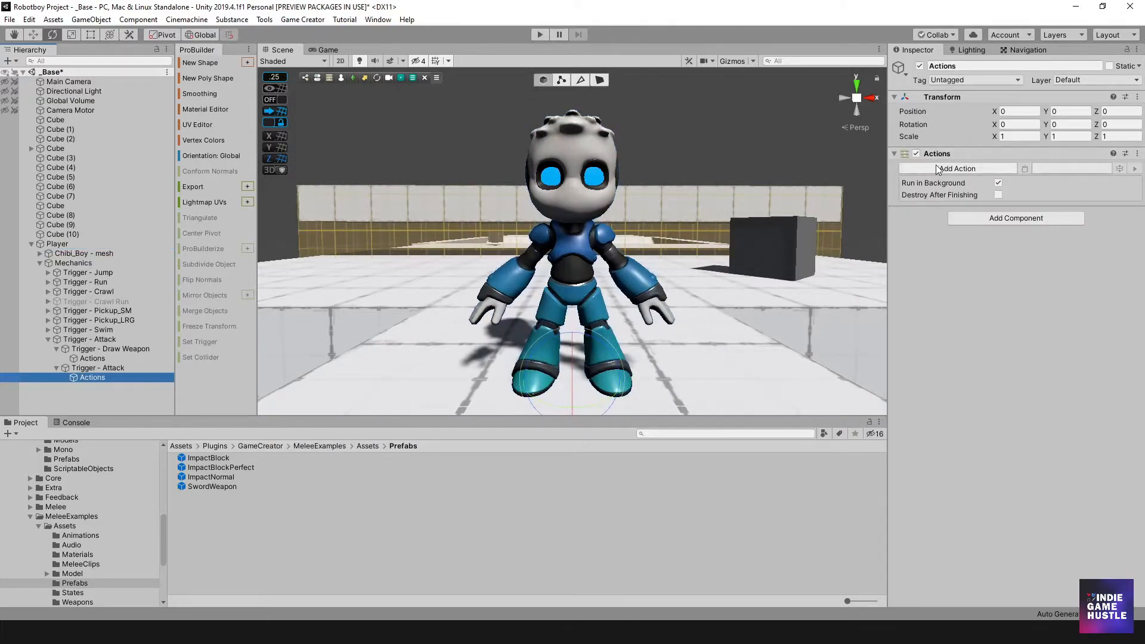
Step: Add an Input Melee Attack action for the Player with key A to the child Trigger - Attack's Actions object
{"action": "left_click", "coordinate": [935, 168]}
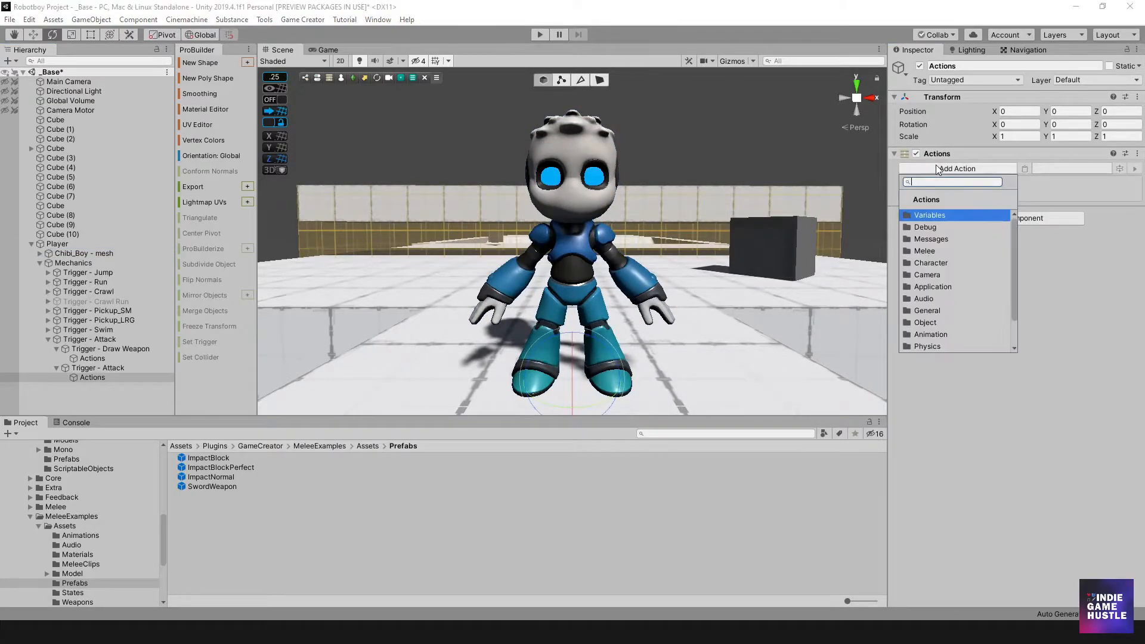
{"action": "left_click", "coordinate": [939, 250]}
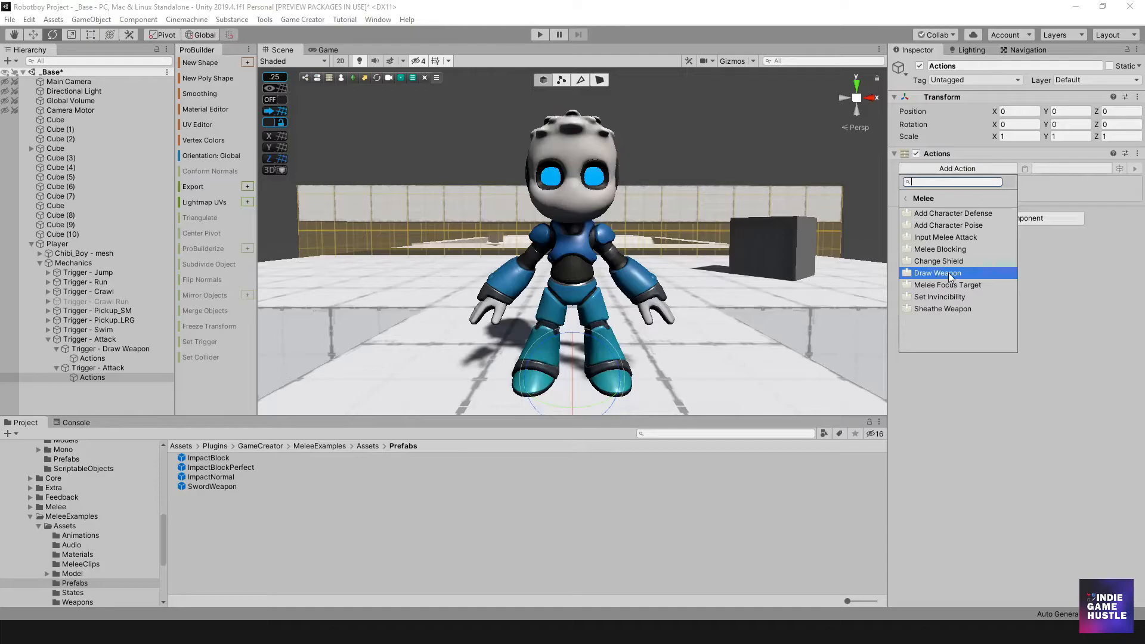
{"action": "left_click", "coordinate": [931, 237]}
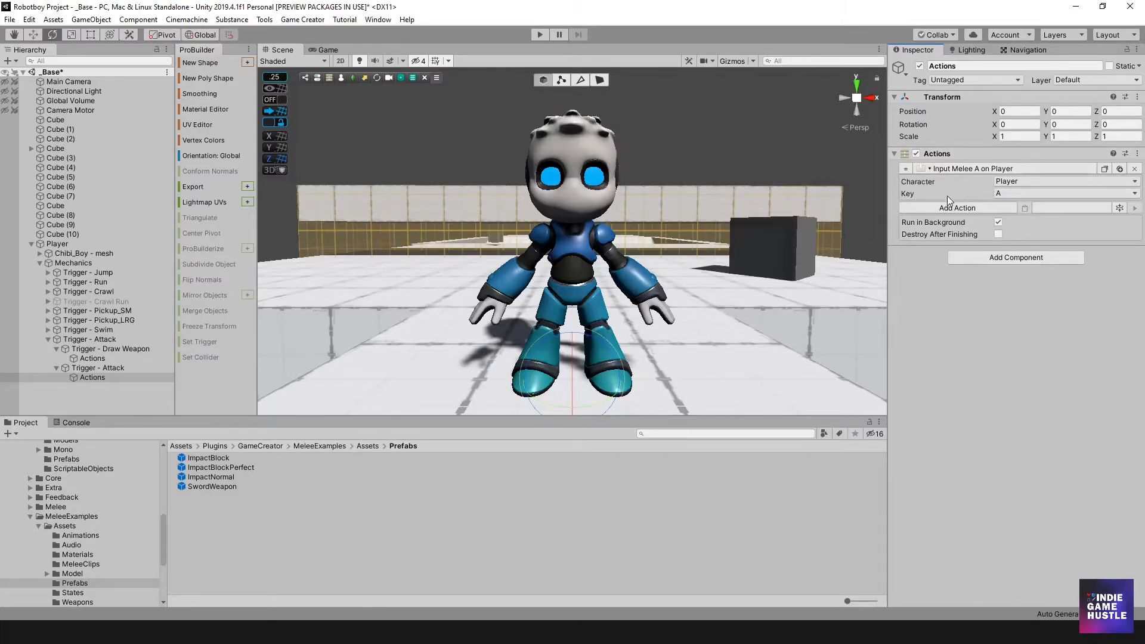
Step: Playtest the scene by swinging the sword repeatedly while moving and jumping, and exit play mode
{"action": "left_click", "coordinate": [538, 35]}
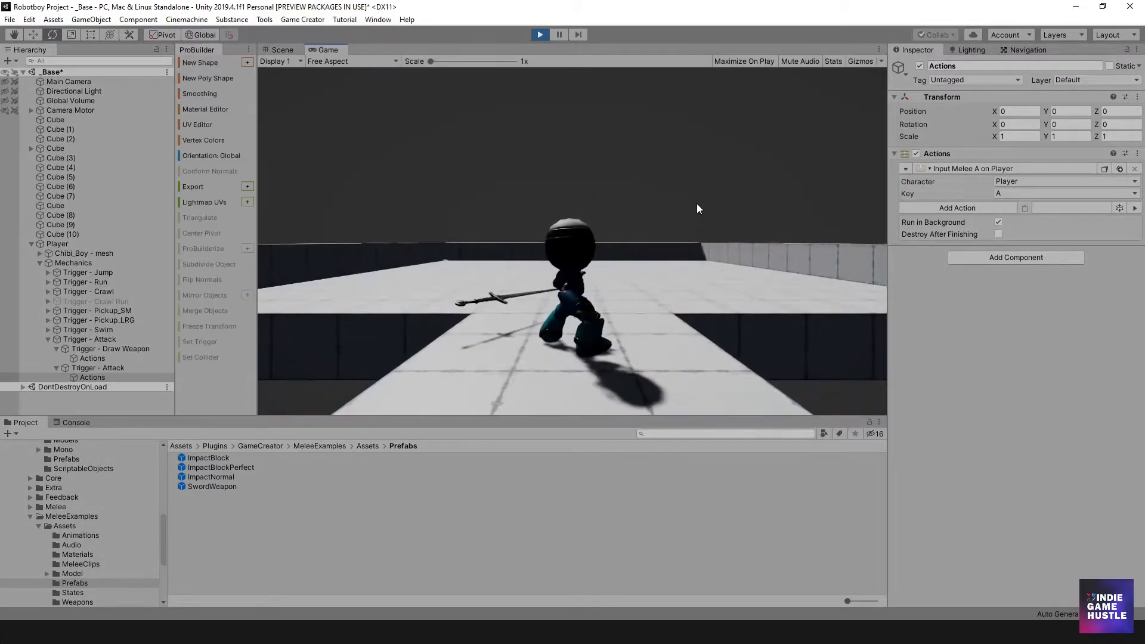
{"action": "left_click", "coordinate": [653, 233]}
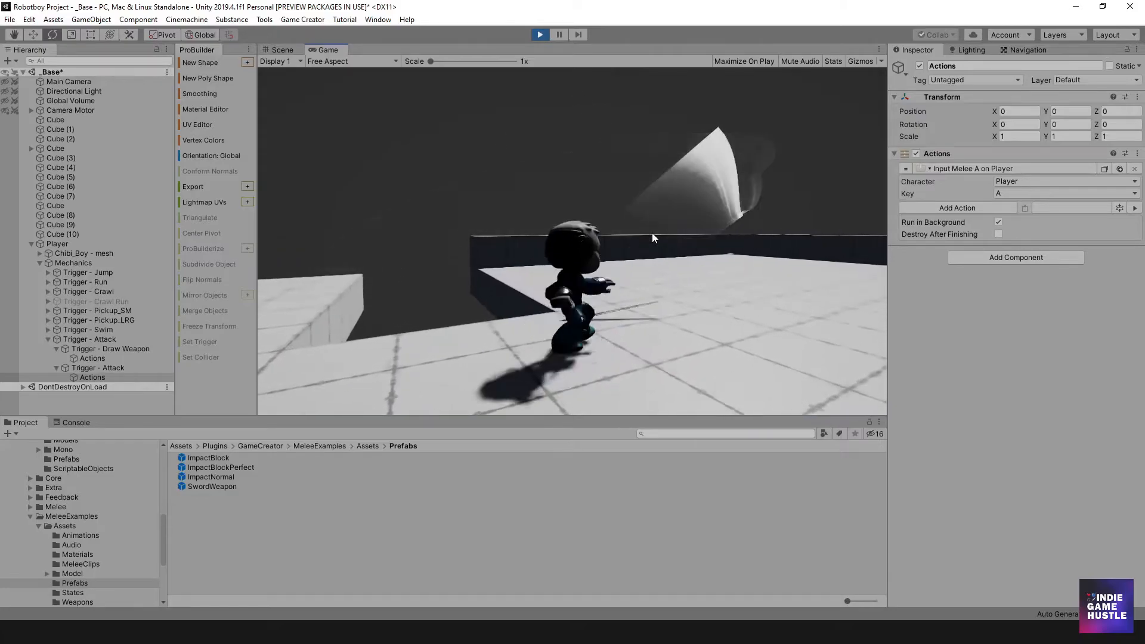
{"action": "left_click", "coordinate": [652, 233]}
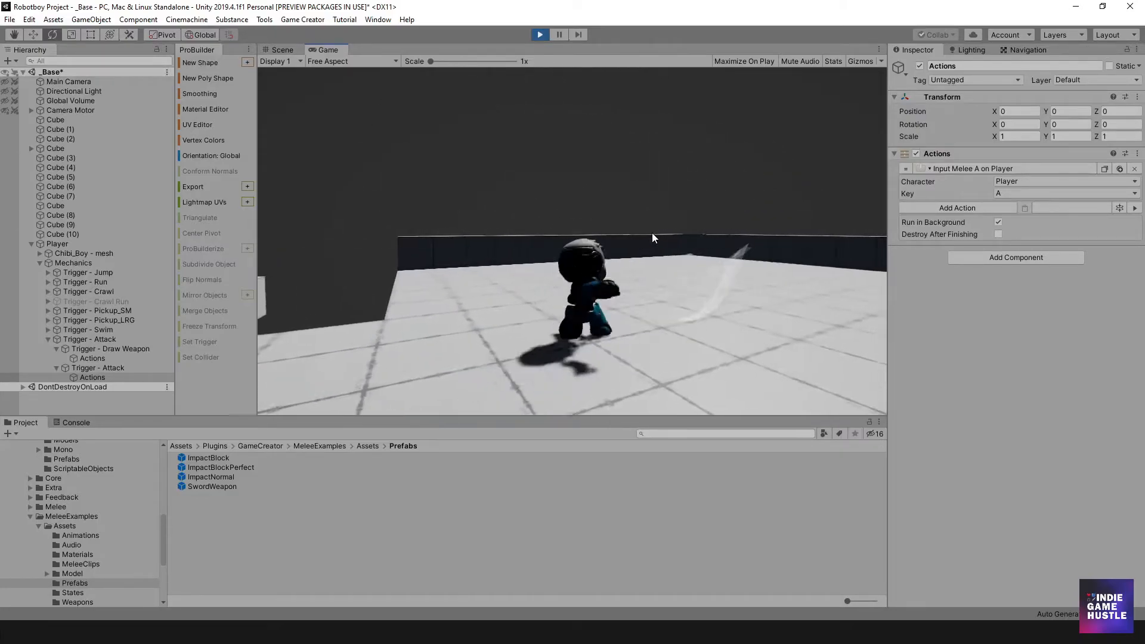
{"action": "left_click", "coordinate": [652, 233]}
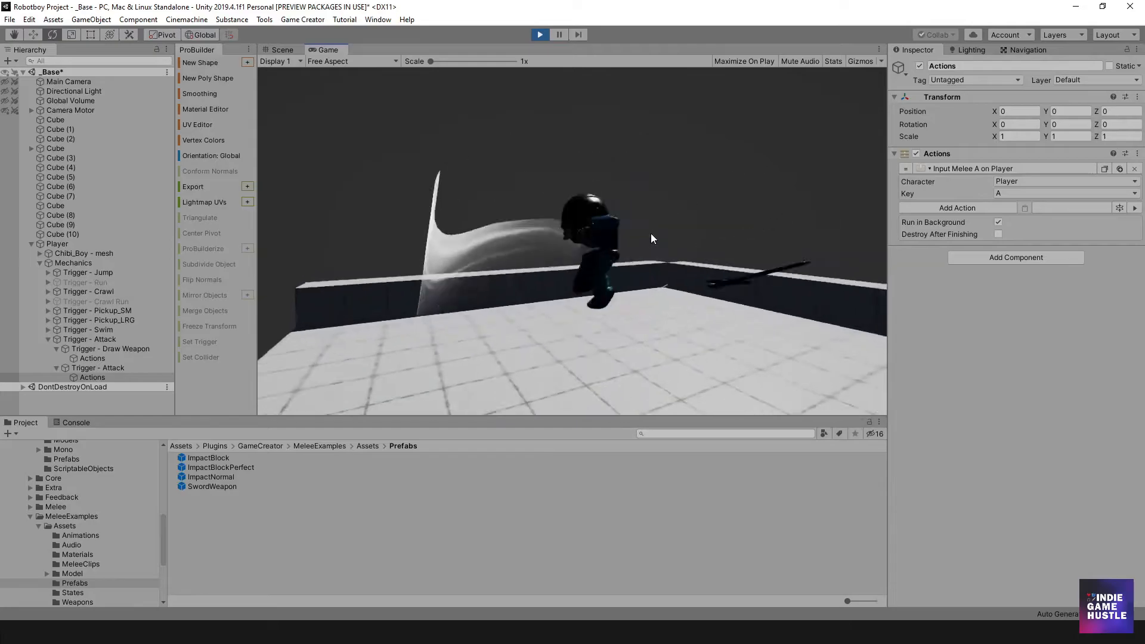
{"action": "left_click", "coordinate": [649, 233]}
{"action": "left_click", "coordinate": [649, 234]}
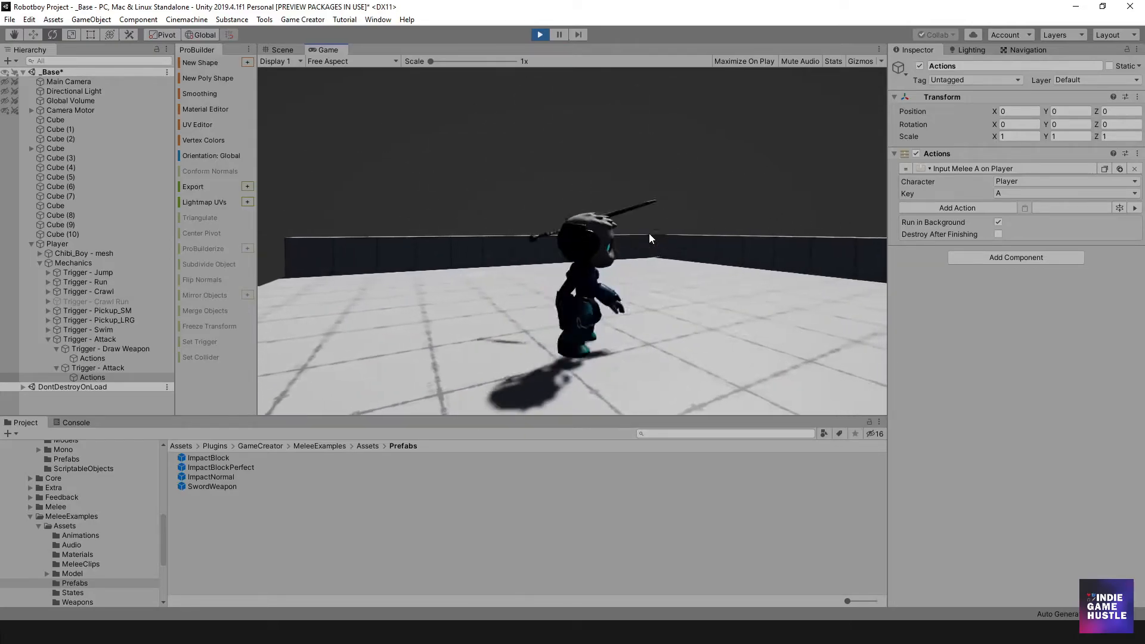
{"action": "left_click", "coordinate": [576, 241]}
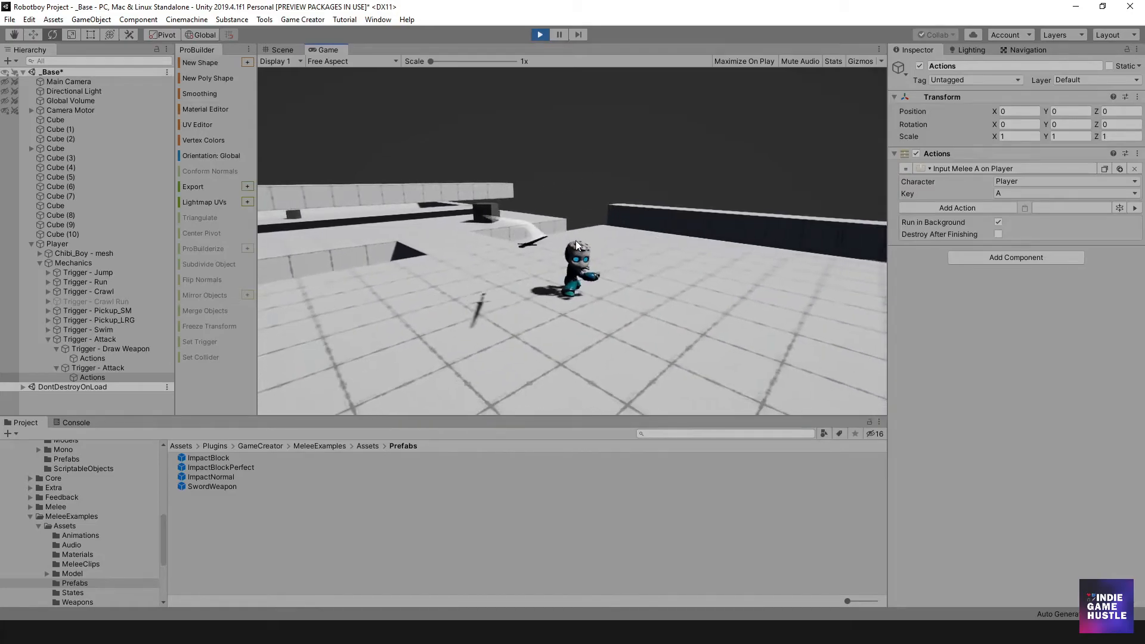
{"action": "left_click", "coordinate": [576, 241]}
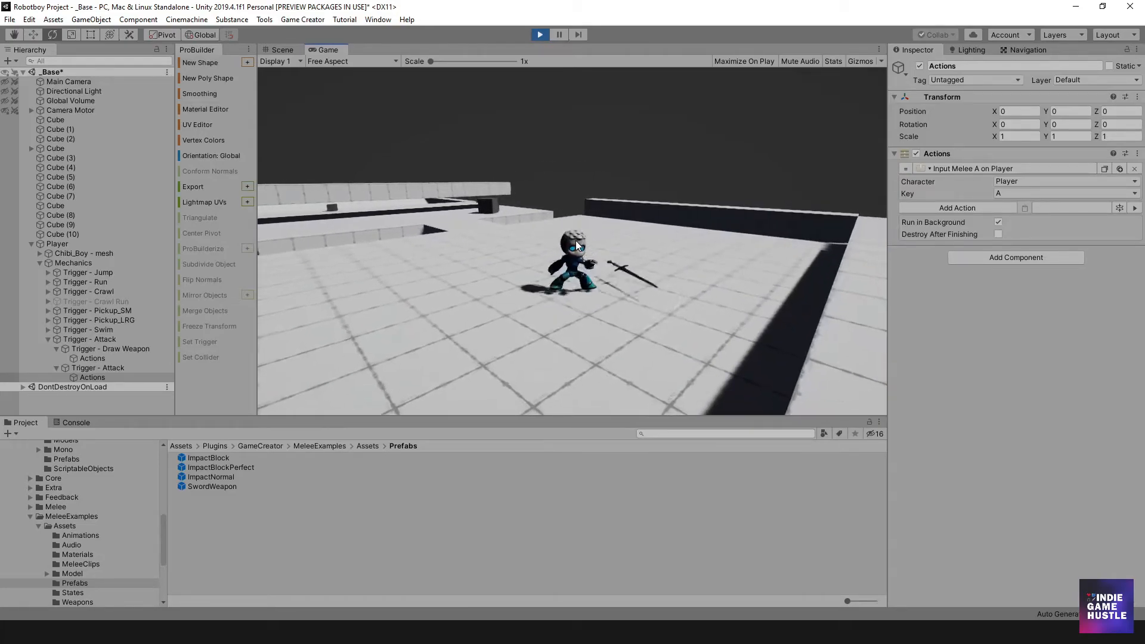
{"action": "key", "text": "w"}
{"action": "key", "text": "space"}
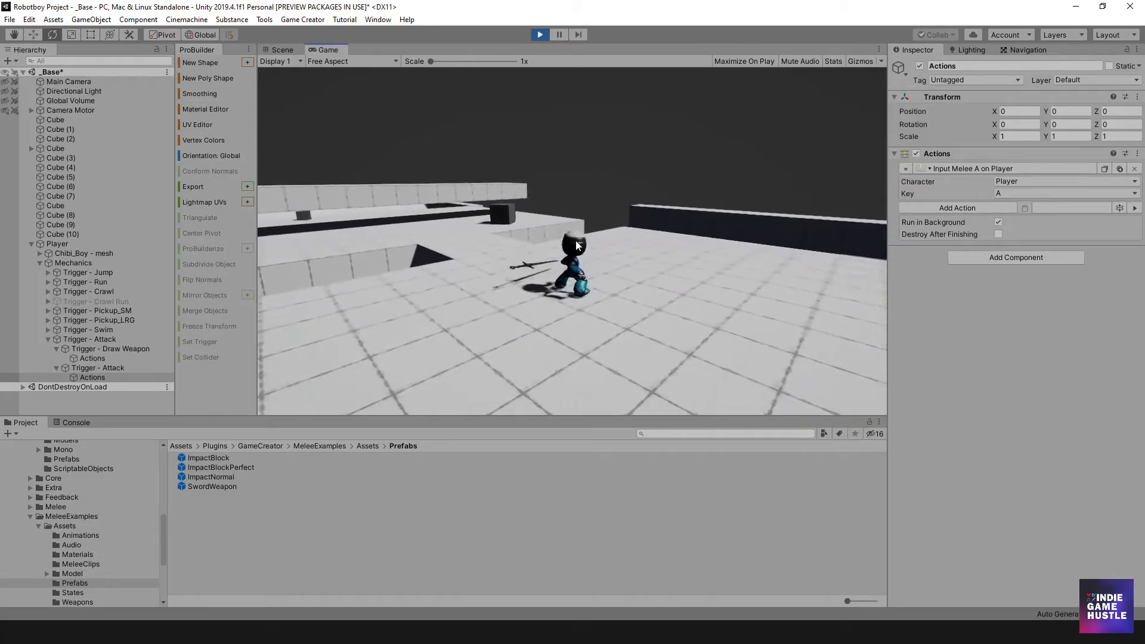
{"action": "left_click", "coordinate": [538, 35]}
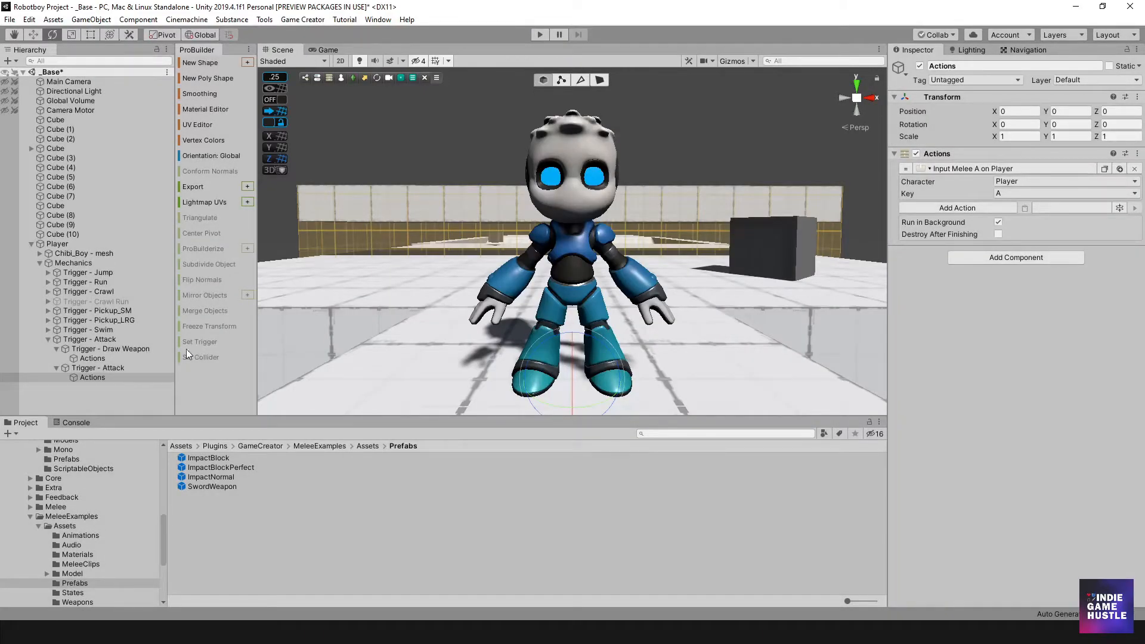
Step: Compare the draw and attack Actions, and open the SwordWeapon asset assigned as the Melee Weapon in the draw action
{"action": "left_click", "coordinate": [105, 360]}
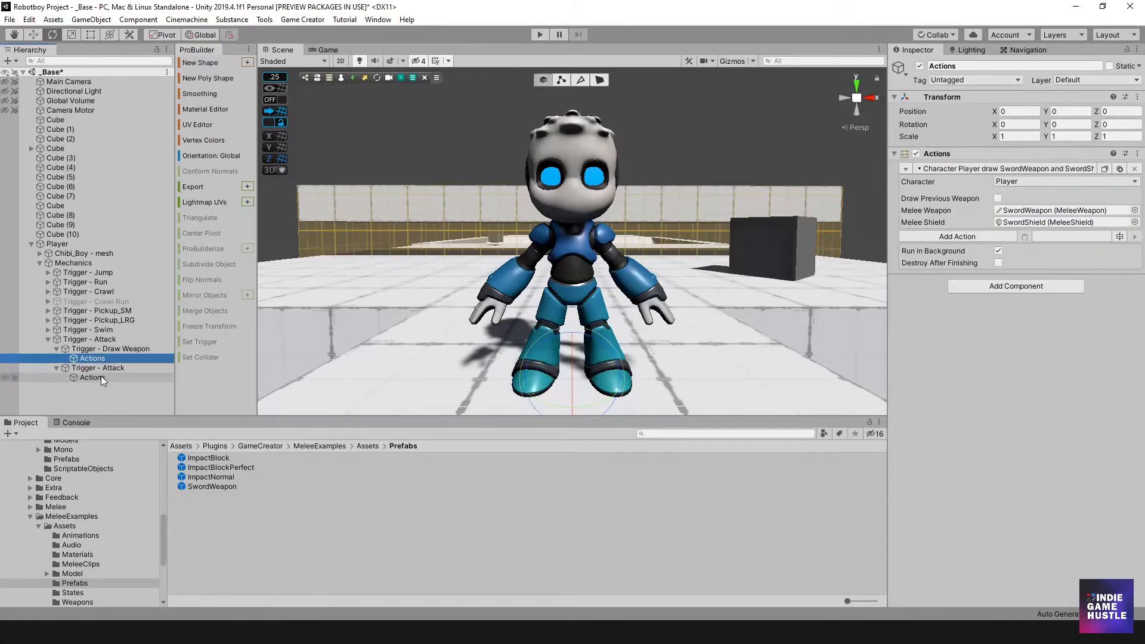
{"action": "left_click", "coordinate": [102, 378]}
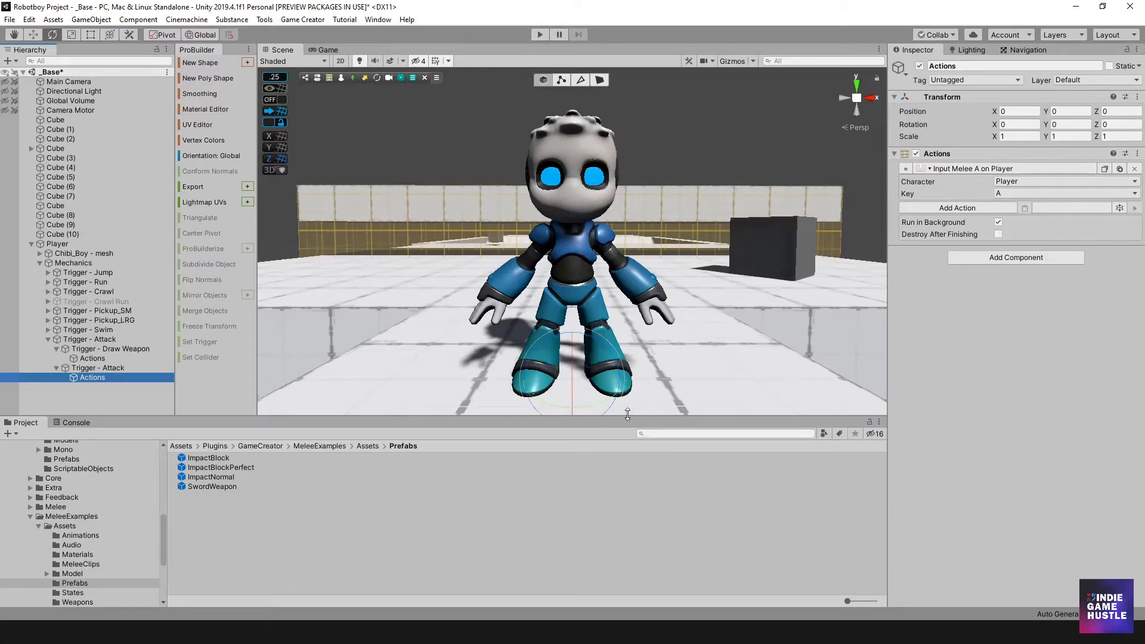
{"action": "left_click", "coordinate": [116, 356]}
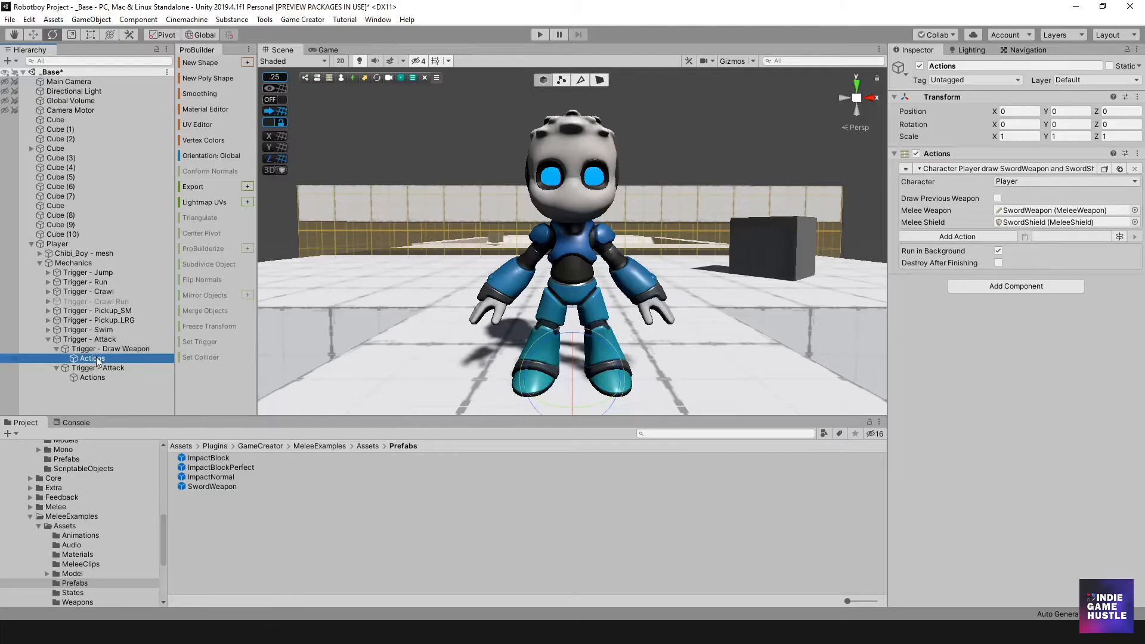
{"action": "left_click", "coordinate": [1021, 212]}
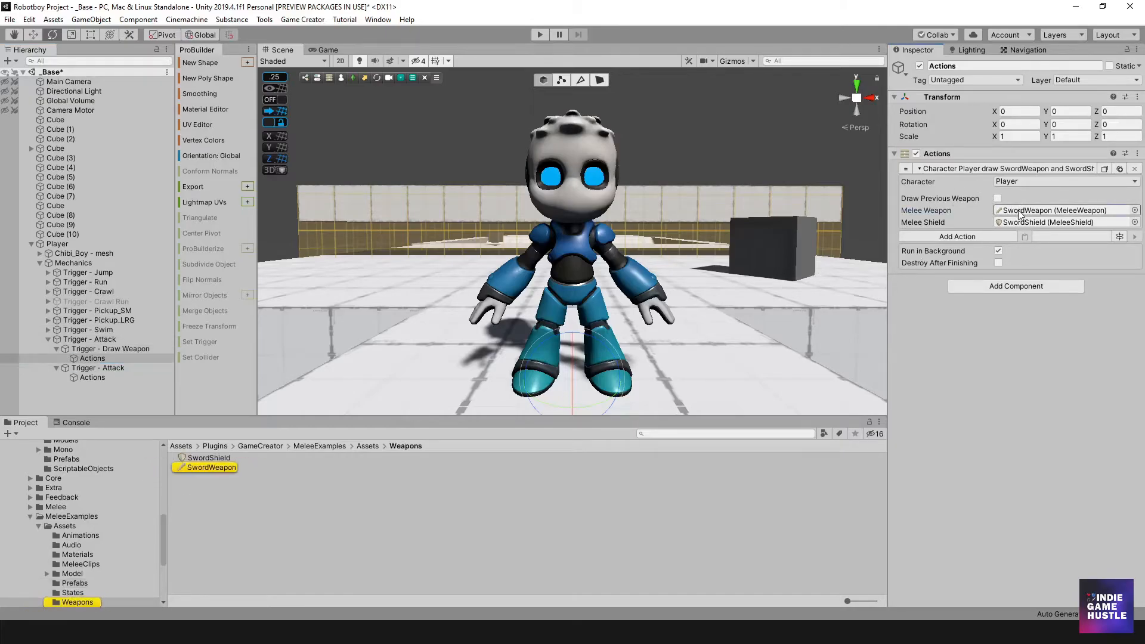
{"action": "left_click", "coordinate": [205, 467]}
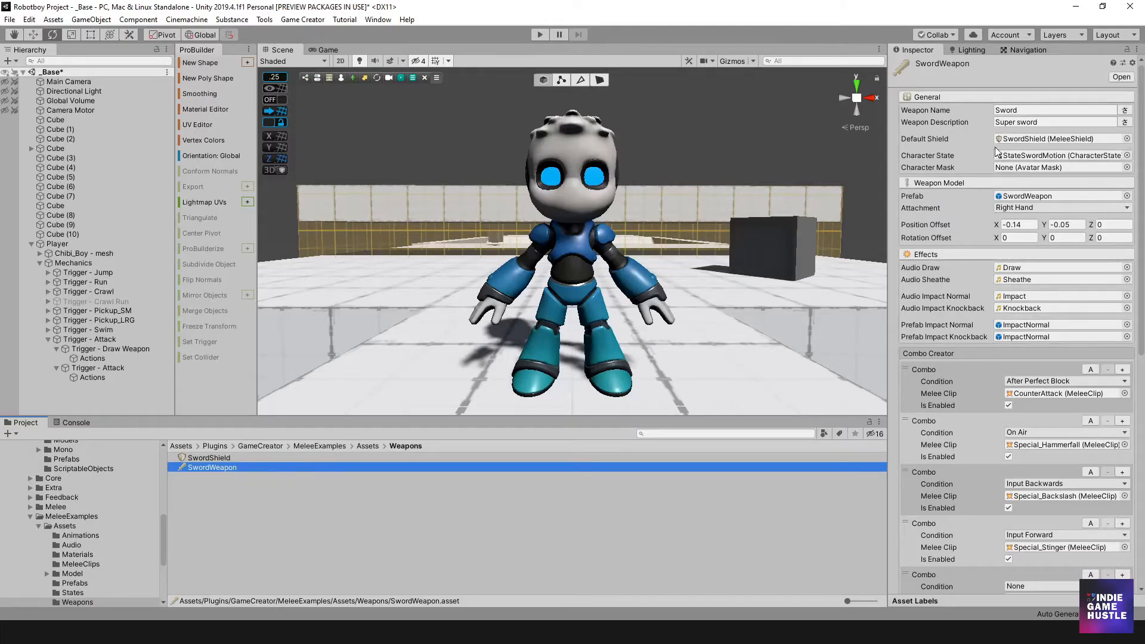
Step: Examine SwordWeapon's general, model, effects and Combo Creator settings, including the key choices of the After Perfect Block combo
{"action": "left_click", "coordinate": [1017, 111]}
{"action": "left_click", "coordinate": [1021, 123]}
{"action": "scroll", "coordinate": [1023, 263], "scroll_direction": "down", "scroll_amount": 3}
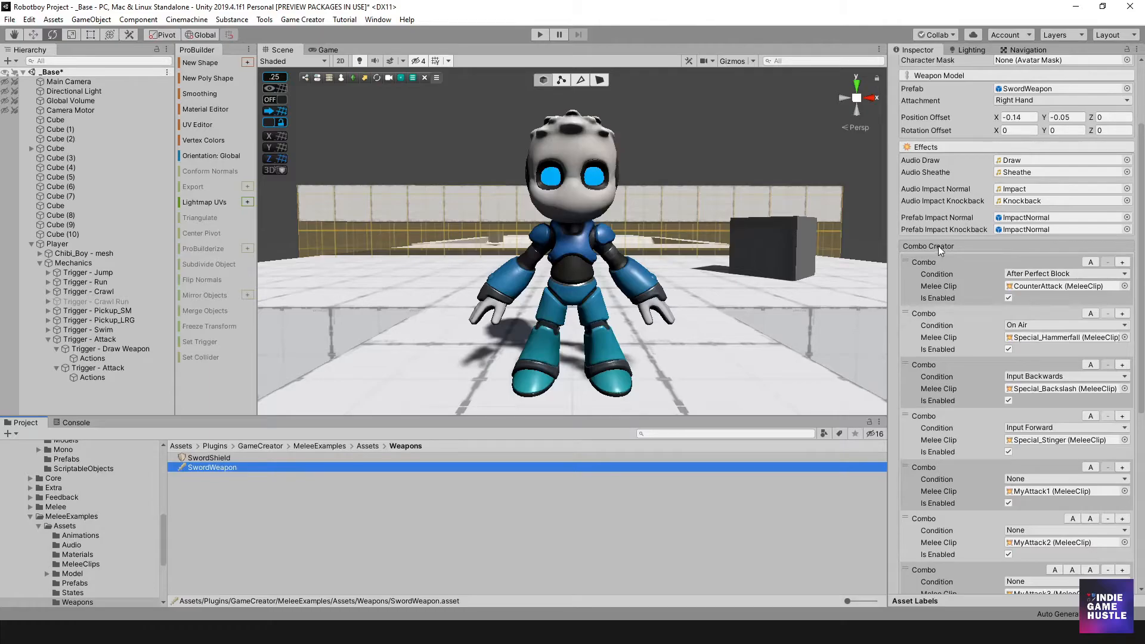
{"action": "scroll", "coordinate": [995, 328], "scroll_direction": "down", "scroll_amount": 6}
{"action": "scroll", "coordinate": [989, 339], "scroll_direction": "up", "scroll_amount": 3}
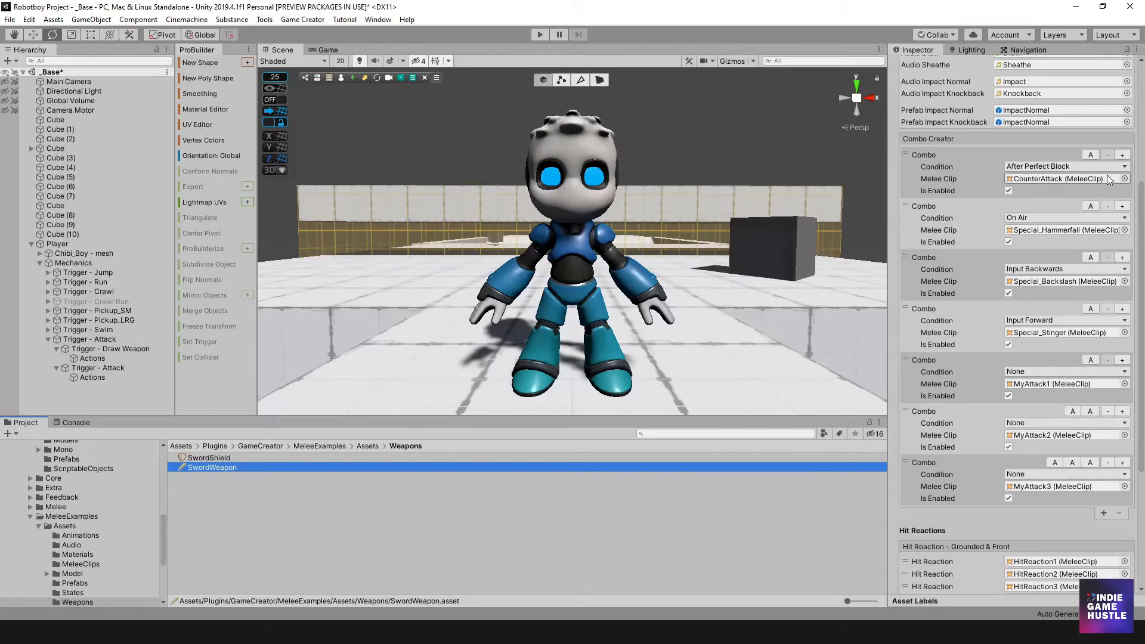
{"action": "left_click", "coordinate": [1090, 154]}
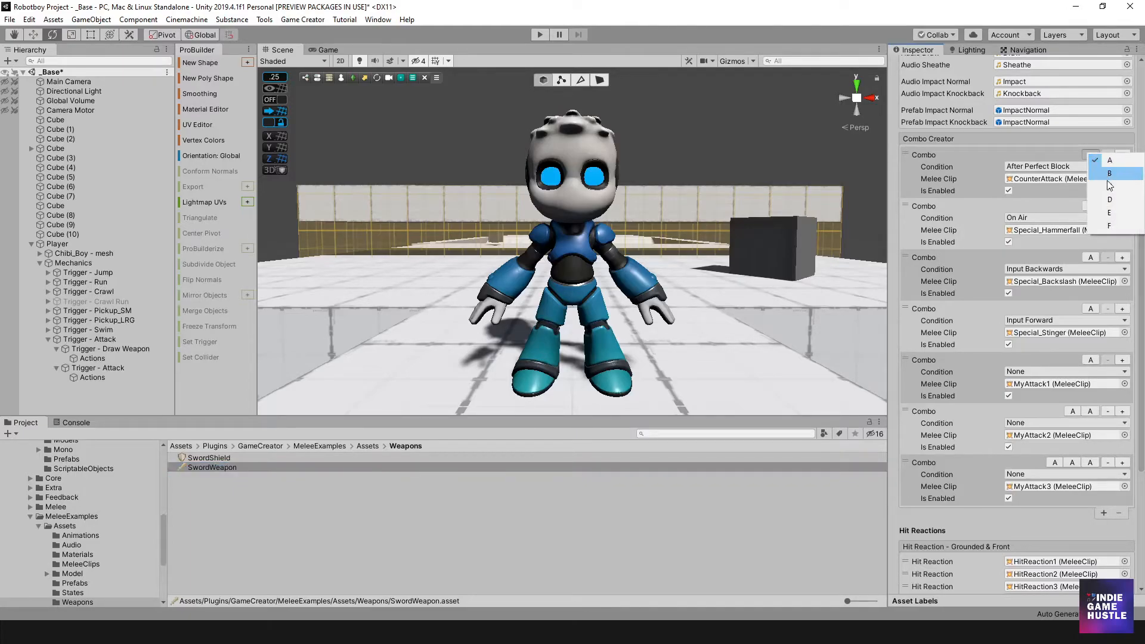
{"action": "left_click", "coordinate": [1029, 154]}
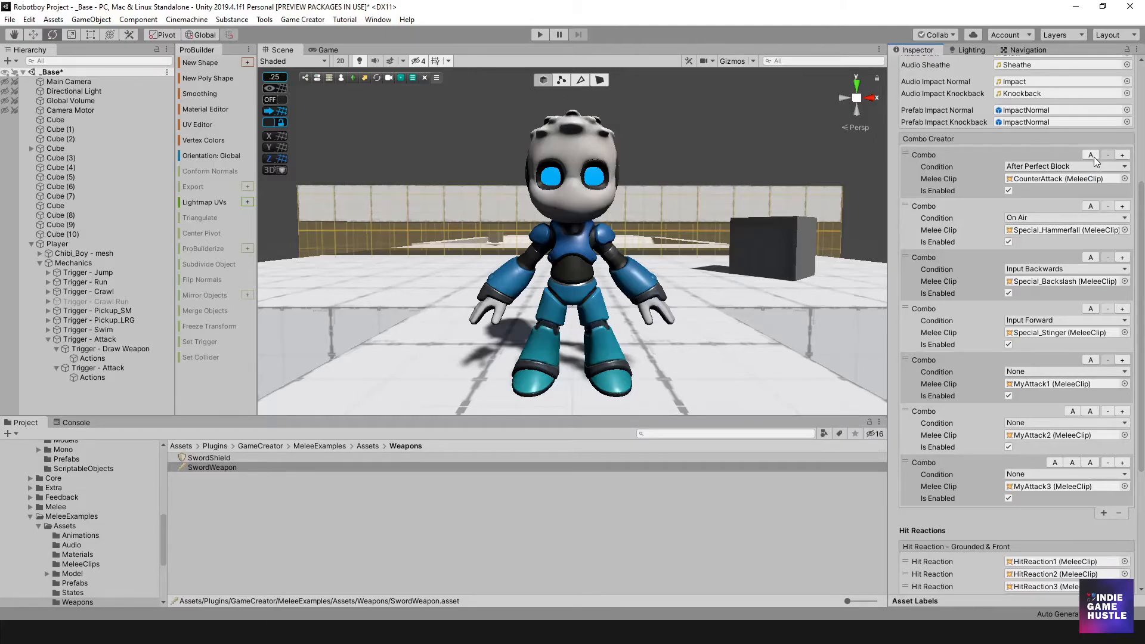
Step: Try adding an extra combo entry at the end of SwordWeapon's Combo Creator list and remove it again
{"action": "left_click", "coordinate": [1104, 513]}
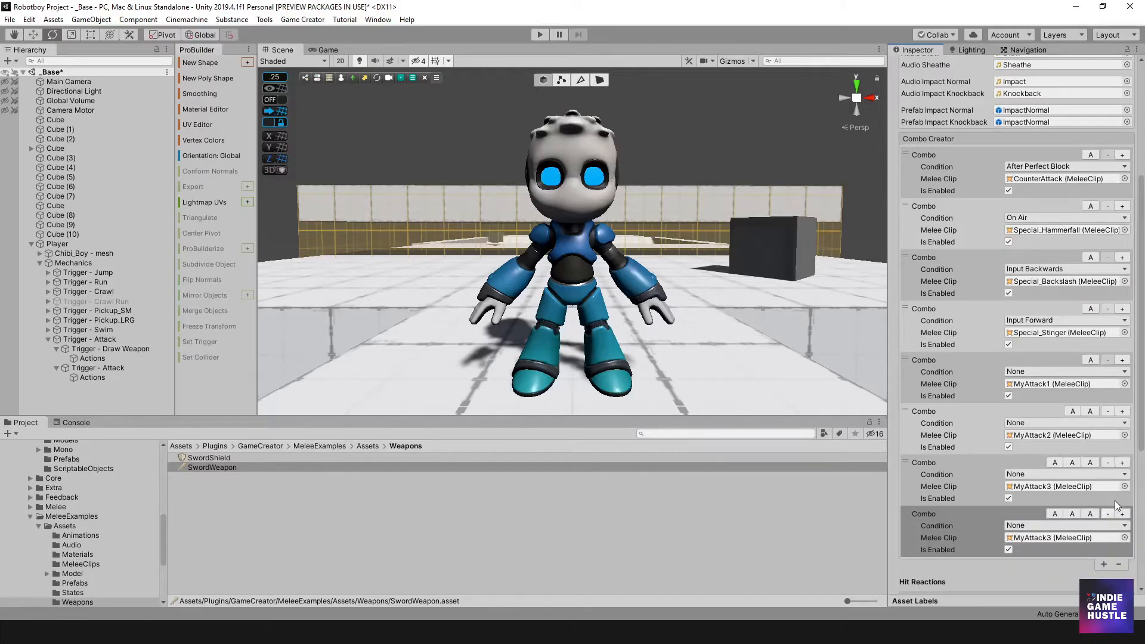
{"action": "scroll", "coordinate": [1115, 503], "scroll_direction": "down", "scroll_amount": 3}
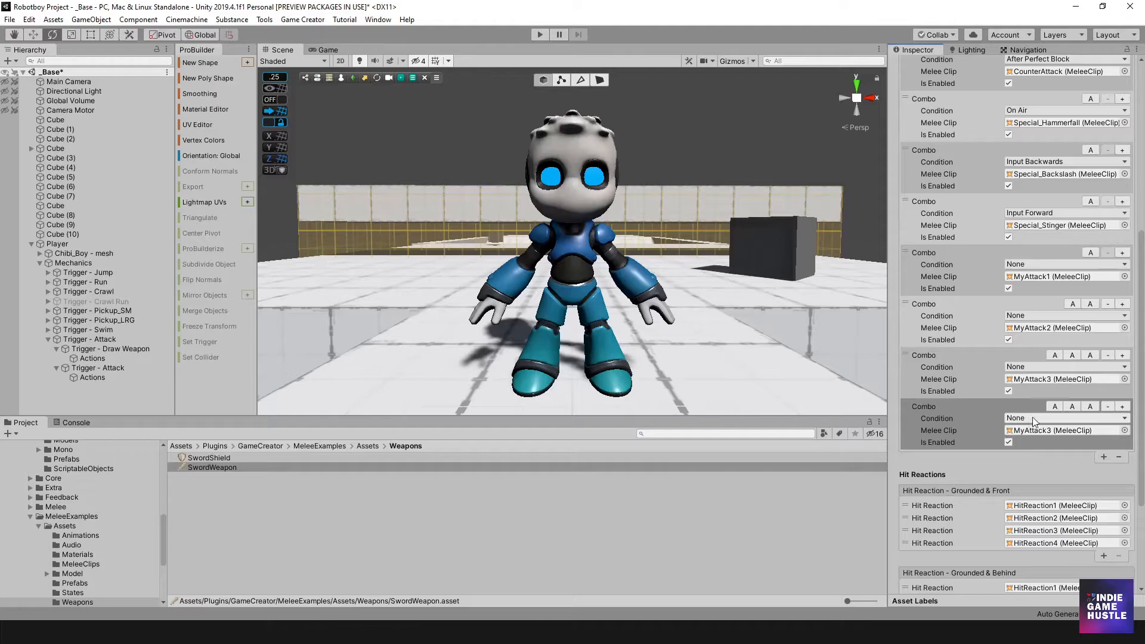
{"action": "left_click", "coordinate": [1008, 442]}
Step: Review the SwordWeapon combo conditions and locate the Special_Stinger melee clip of the Input Forward combo in the project
{"action": "scroll", "coordinate": [1098, 445], "scroll_direction": "up", "scroll_amount": 6}
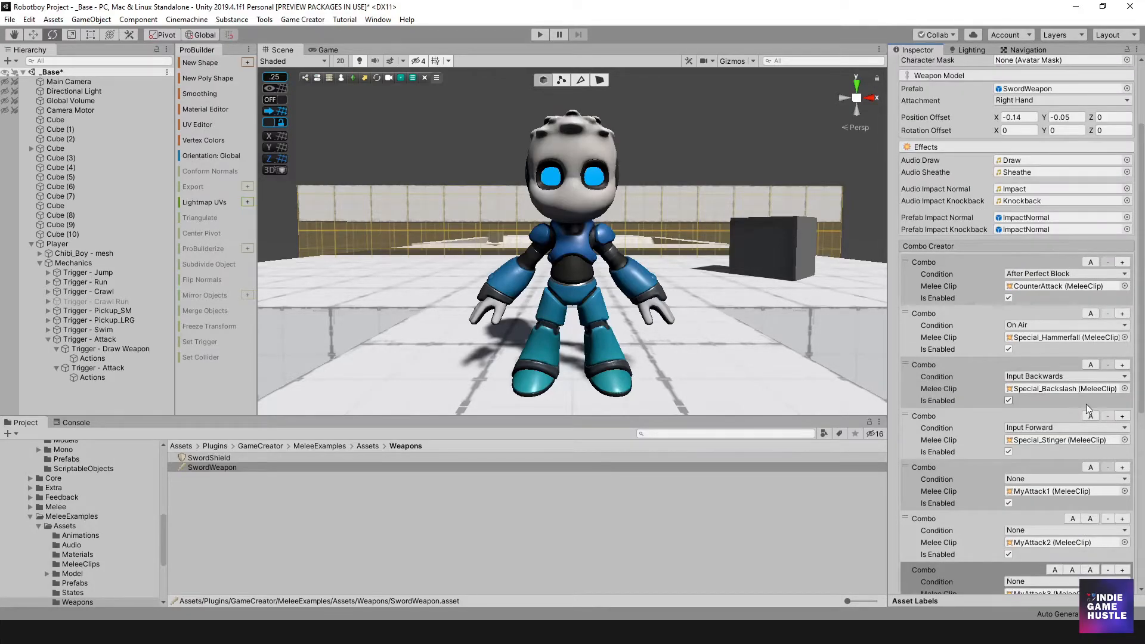
{"action": "scroll", "coordinate": [1086, 403], "scroll_direction": "down", "scroll_amount": 3}
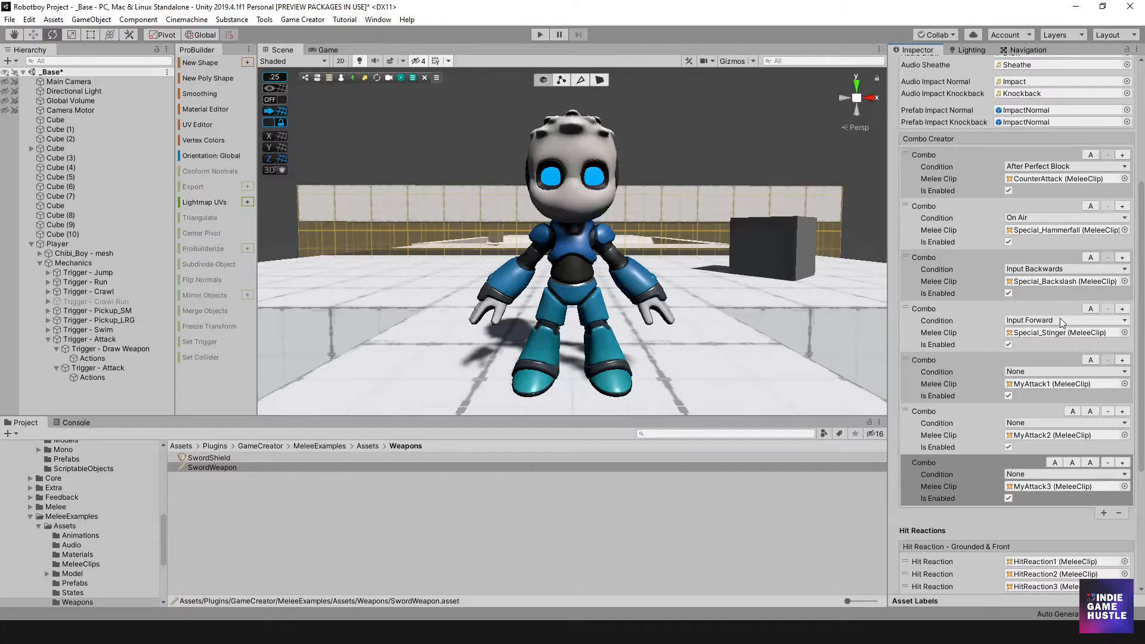
{"action": "left_click", "coordinate": [1031, 333]}
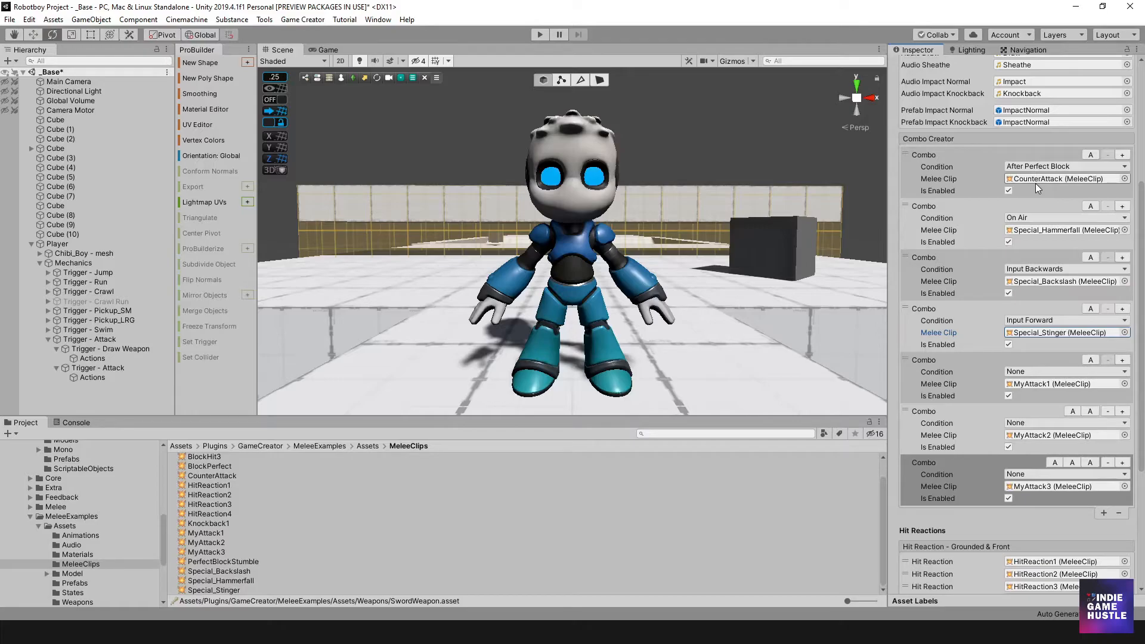
{"action": "scroll", "coordinate": [1030, 238], "scroll_direction": "up", "scroll_amount": 5}
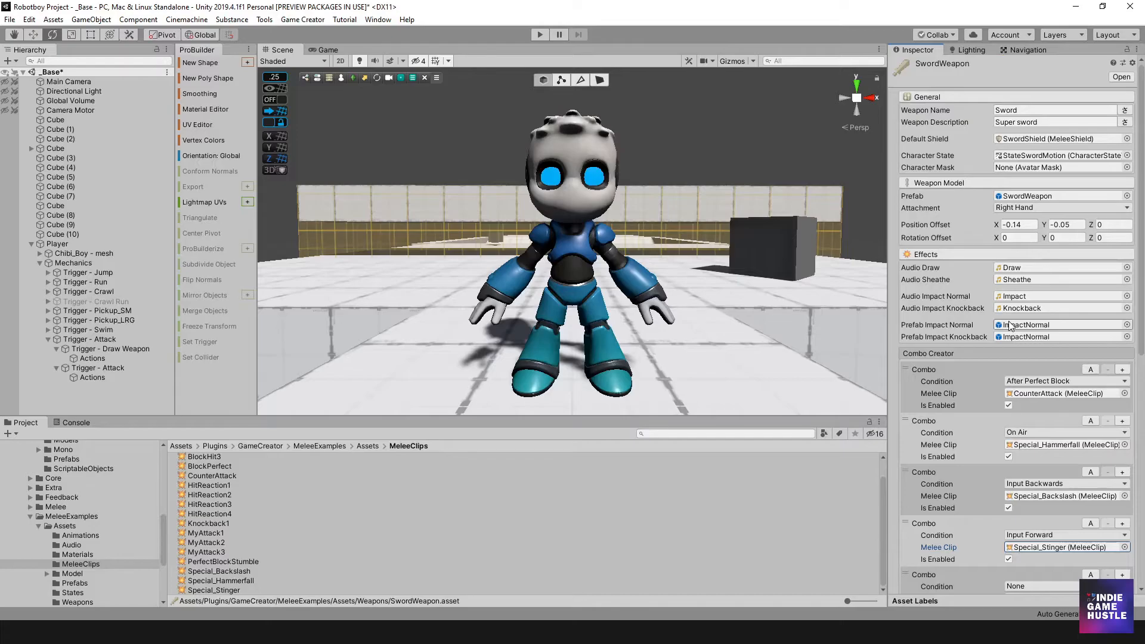
Step: Run the game and test the robot's sword attack, running and jumping with the weapon drawn
{"action": "left_click", "coordinate": [540, 34]}
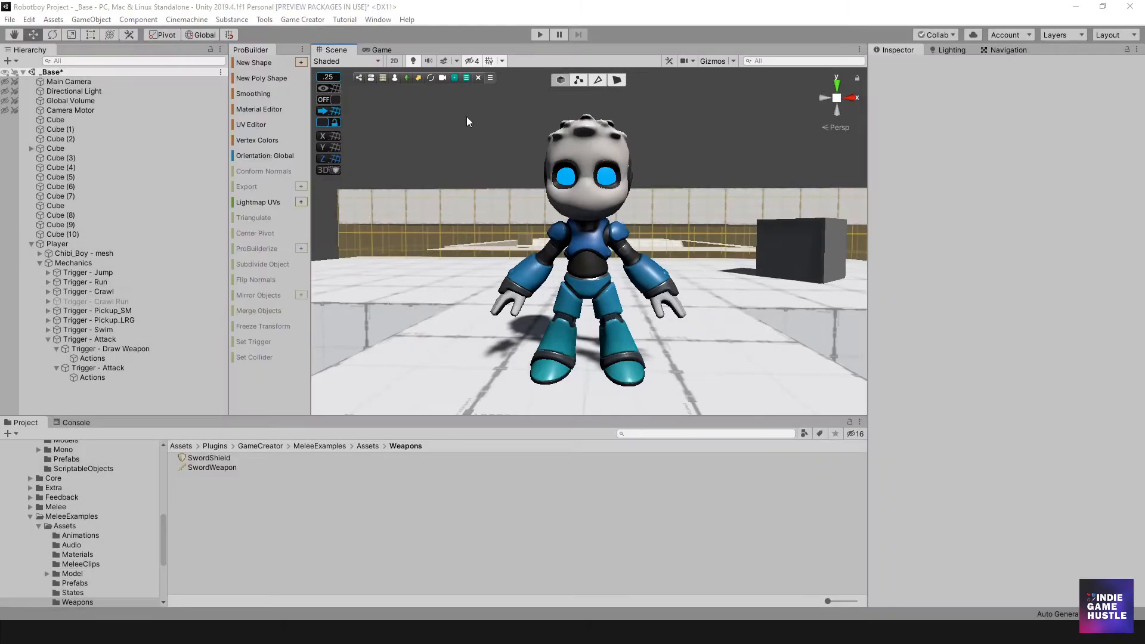
{"action": "left_click", "coordinate": [540, 35]}
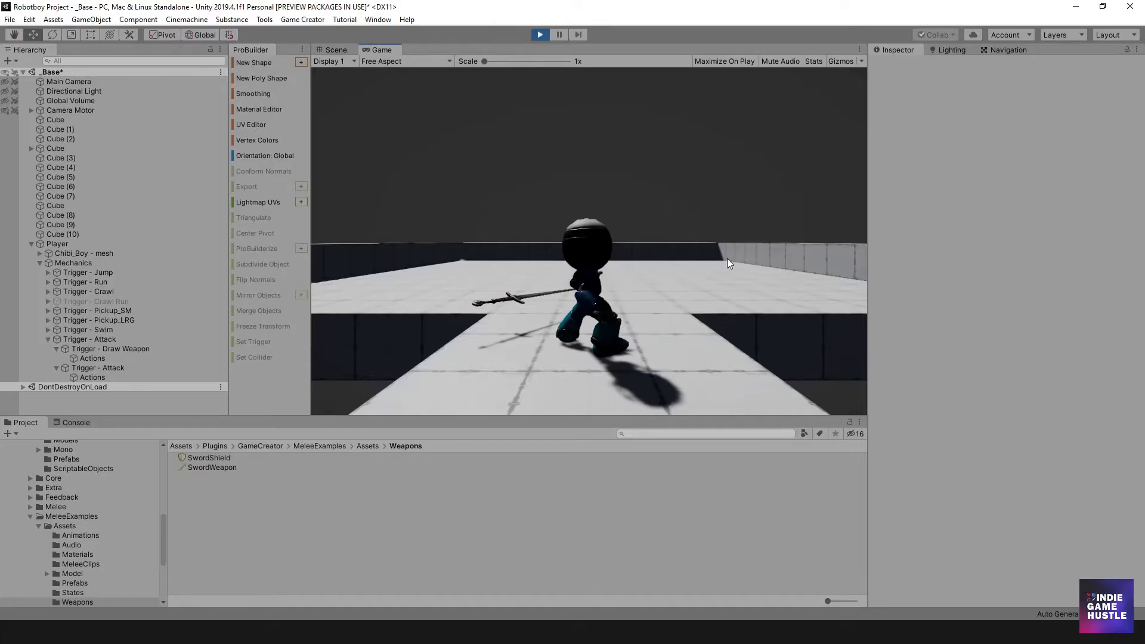
{"action": "left_click", "coordinate": [701, 257]}
{"action": "right_click_drag", "start_coordinate": [646, 269], "coordinate": [686, 305]}
{"action": "left_click", "coordinate": [686, 306]}
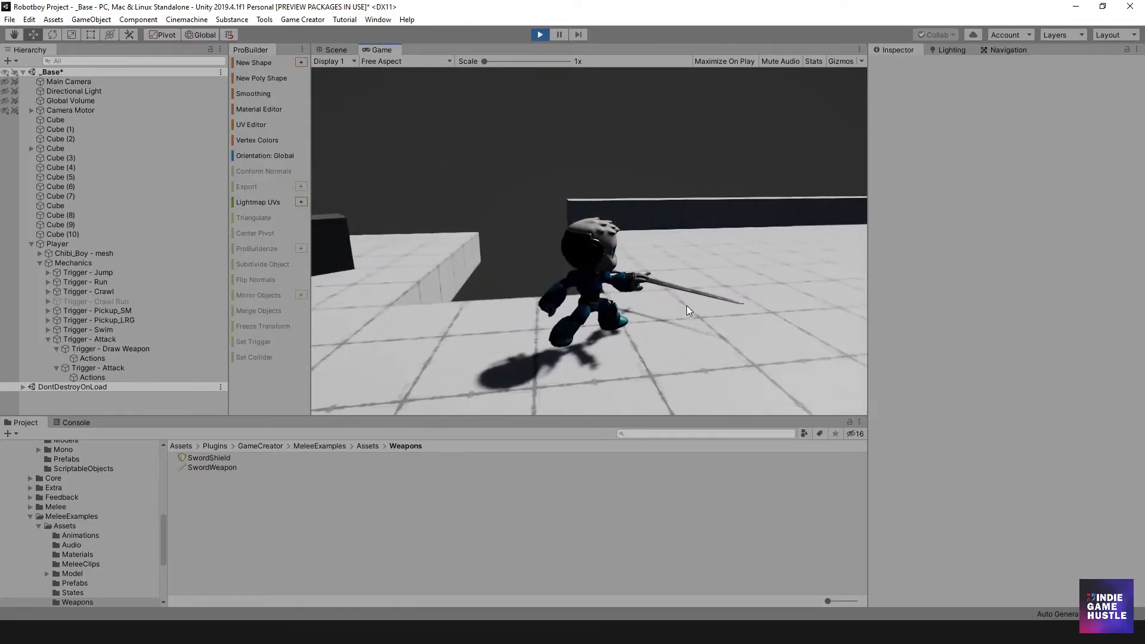
{"action": "key", "text": "d"}
{"action": "key", "text": "space"}
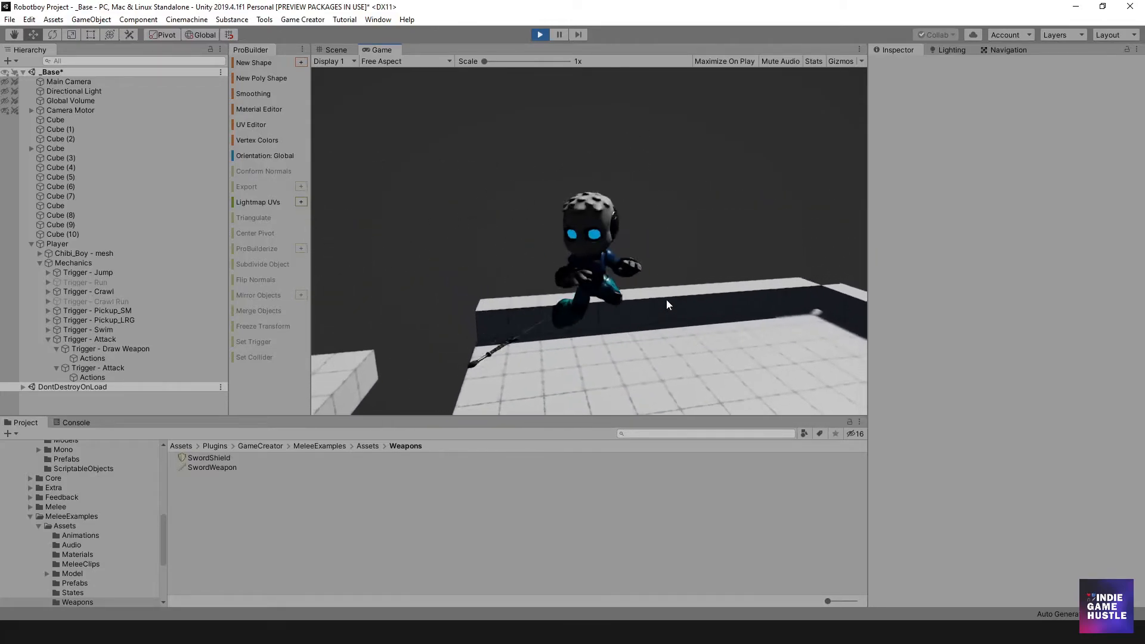
{"action": "key", "text": "w"}
{"action": "key", "text": "a"}
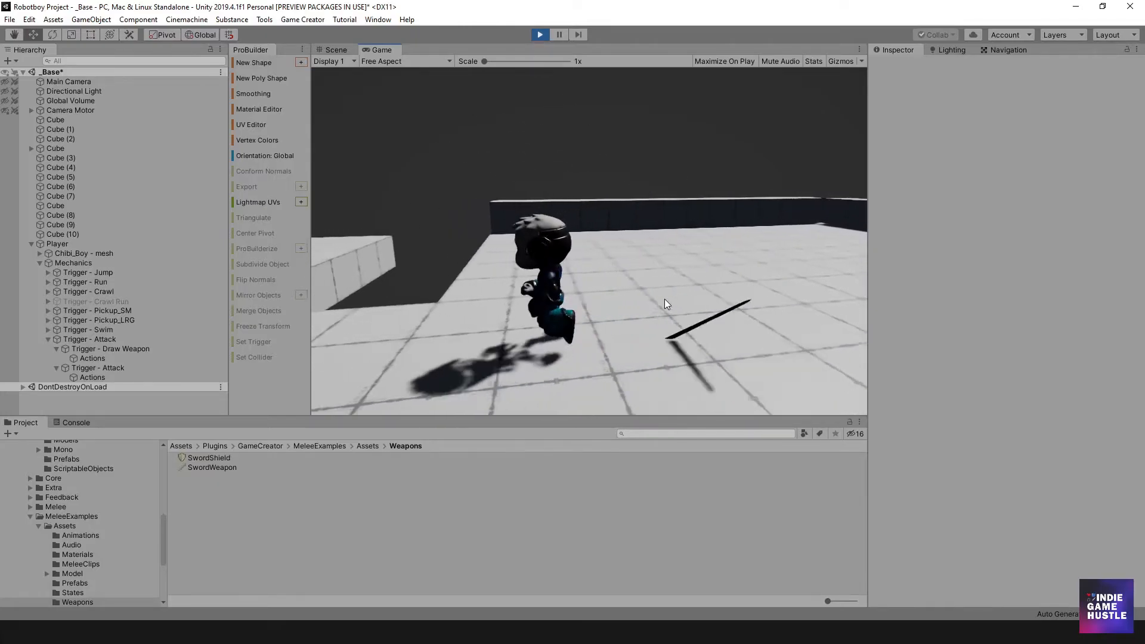
{"action": "key", "text": "s"}
{"action": "key", "text": "w"}
{"action": "key", "text": "d"}
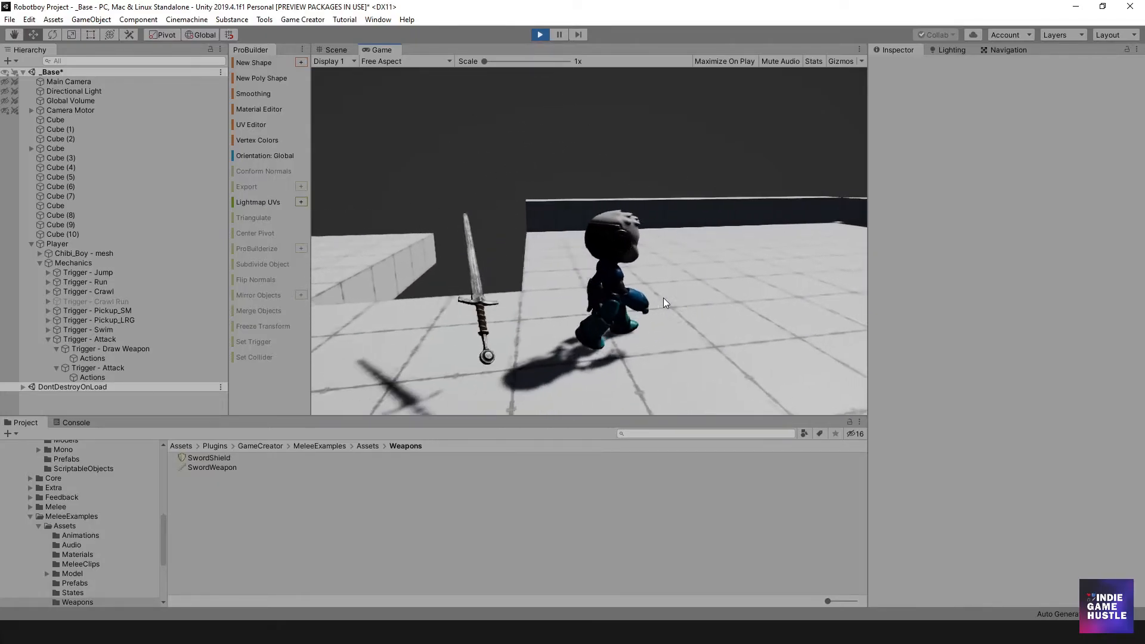
Step: Examine the drawn sword's placement relative to the robot's hand from several camera angles, and stop the game
{"action": "left_click", "coordinate": [663, 299]}
{"action": "right_click_drag", "start_coordinate": [694, 296], "coordinate": [579, 291]}
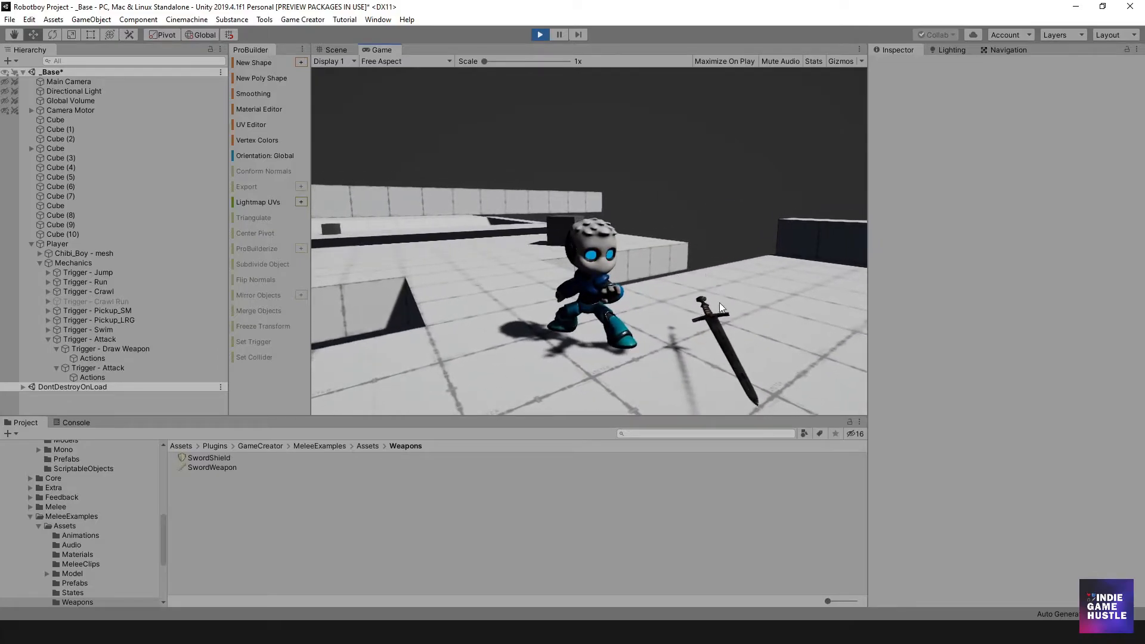
{"action": "right_click_drag", "start_coordinate": [594, 363], "coordinate": [722, 363]}
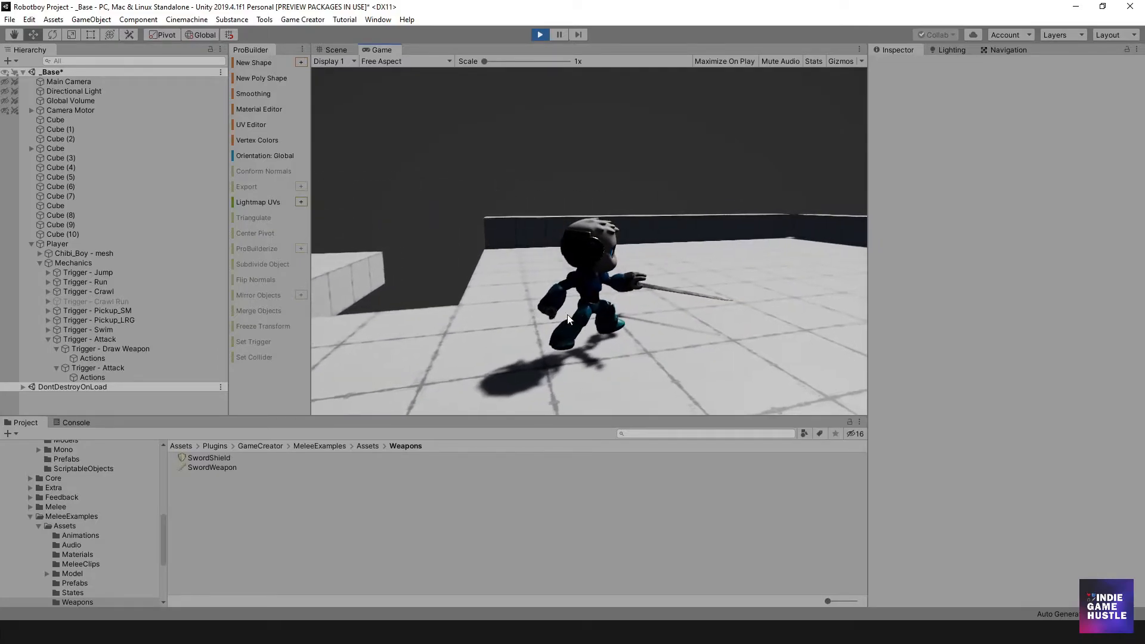
{"action": "right_click_drag", "start_coordinate": [542, 305], "coordinate": [587, 320]}
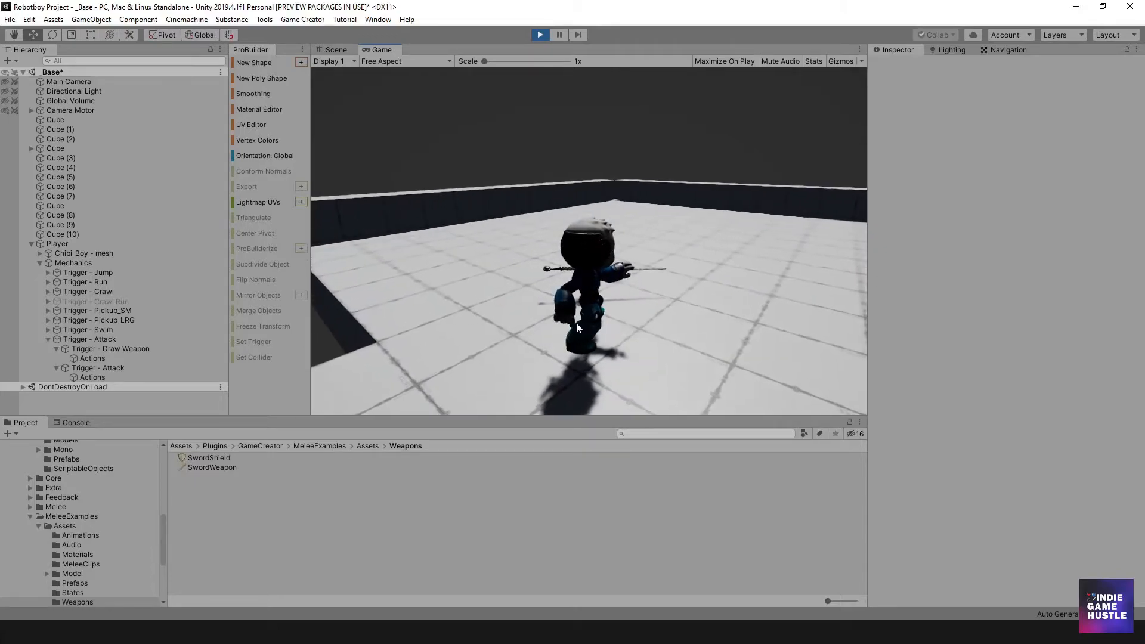
{"action": "right_click_drag", "start_coordinate": [674, 328], "coordinate": [582, 324]}
{"action": "right_click_drag", "start_coordinate": [621, 360], "coordinate": [592, 325]}
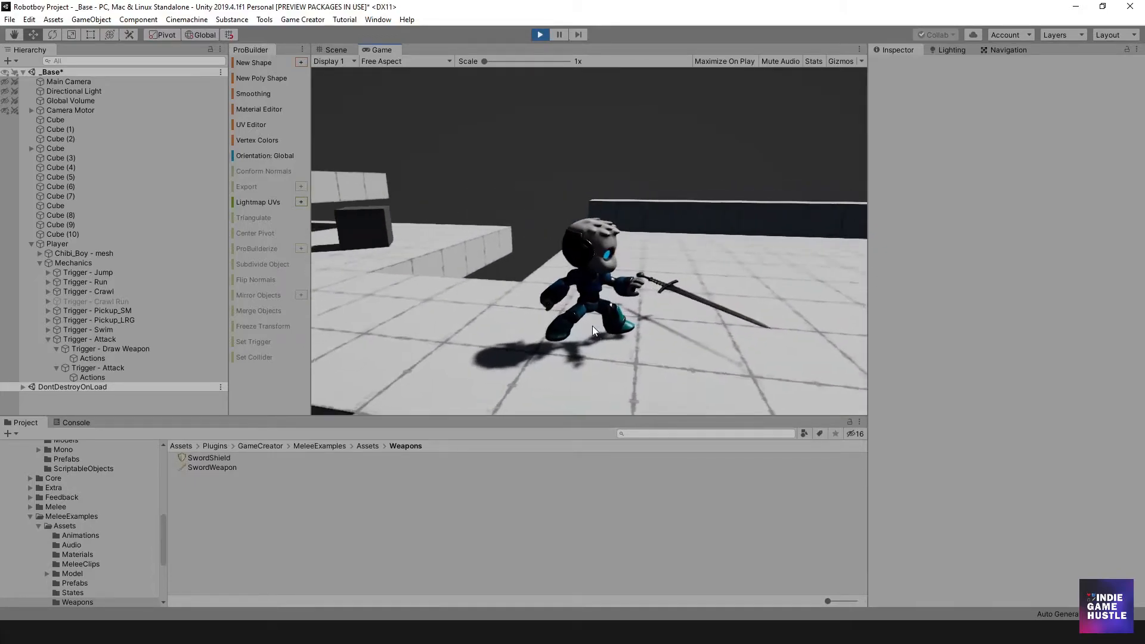
{"action": "left_click", "coordinate": [540, 35]}
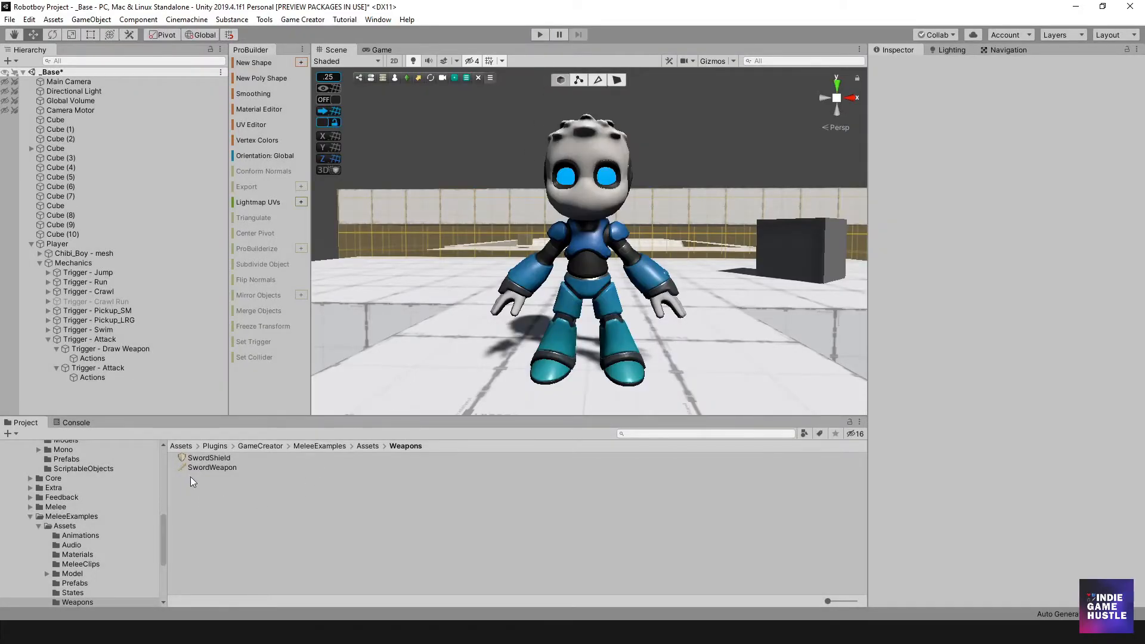
Step: Compare the settings of the SwordShield and SwordWeapon assets in the MeleeExamples Weapons folder
{"action": "left_click", "coordinate": [203, 464]}
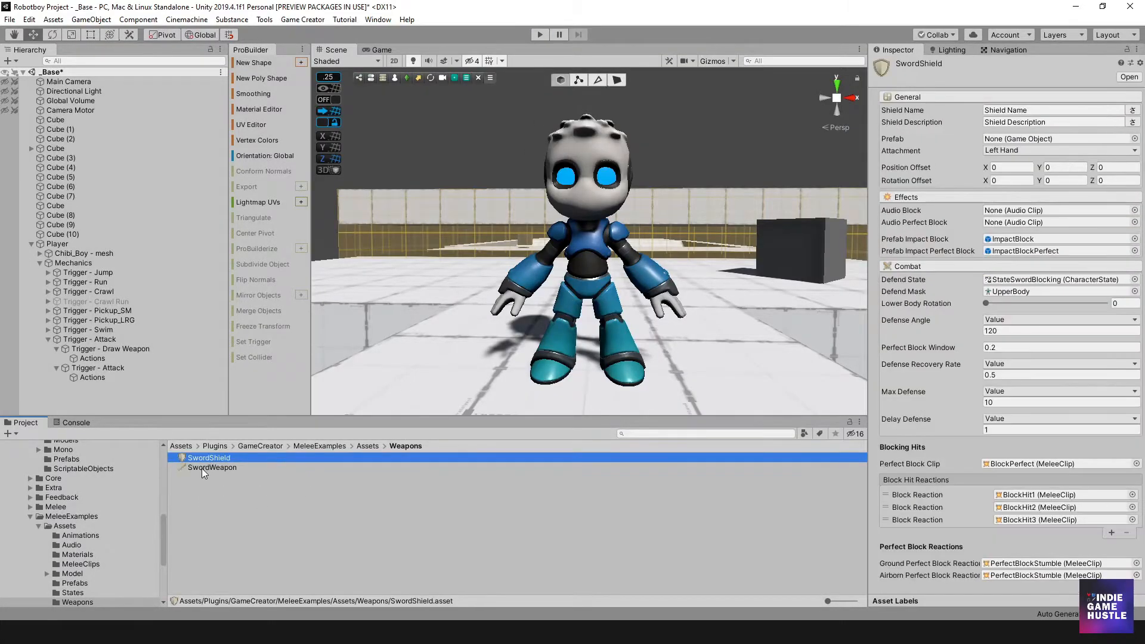
{"action": "left_click", "coordinate": [201, 459]}
{"action": "left_click", "coordinate": [199, 467]}
{"action": "left_click", "coordinate": [199, 459]}
{"action": "left_click", "coordinate": [206, 466]}
{"action": "left_click", "coordinate": [207, 459]}
{"action": "left_click", "coordinate": [206, 466]}
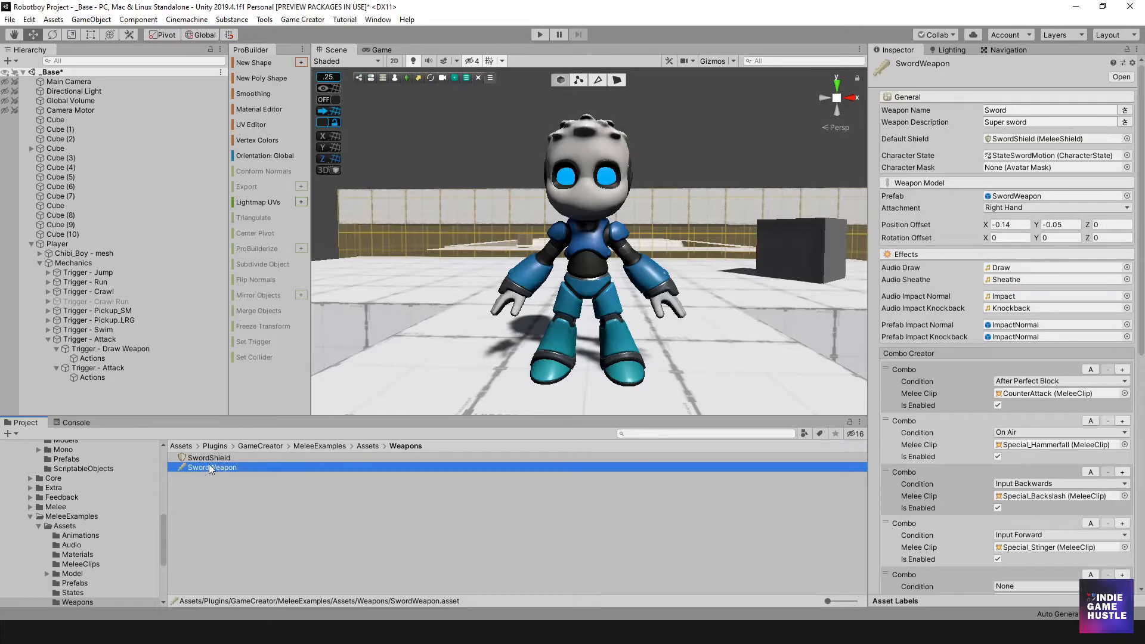
{"action": "left_click", "coordinate": [216, 457]}
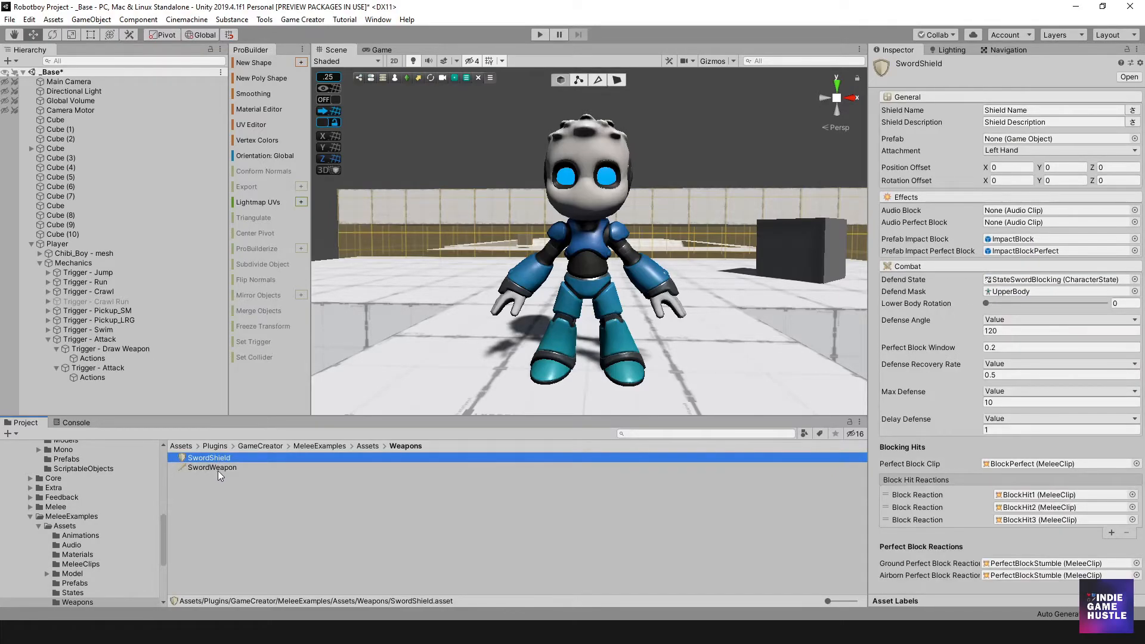
{"action": "left_click", "coordinate": [219, 470]}
{"action": "left_click", "coordinate": [217, 460]}
{"action": "left_click", "coordinate": [213, 467]}
{"action": "left_click", "coordinate": [213, 460]}
Step: Duplicate the SwordWeapon and SwordShield assets in the Weapons folder
{"action": "left_click", "coordinate": [211, 468]}
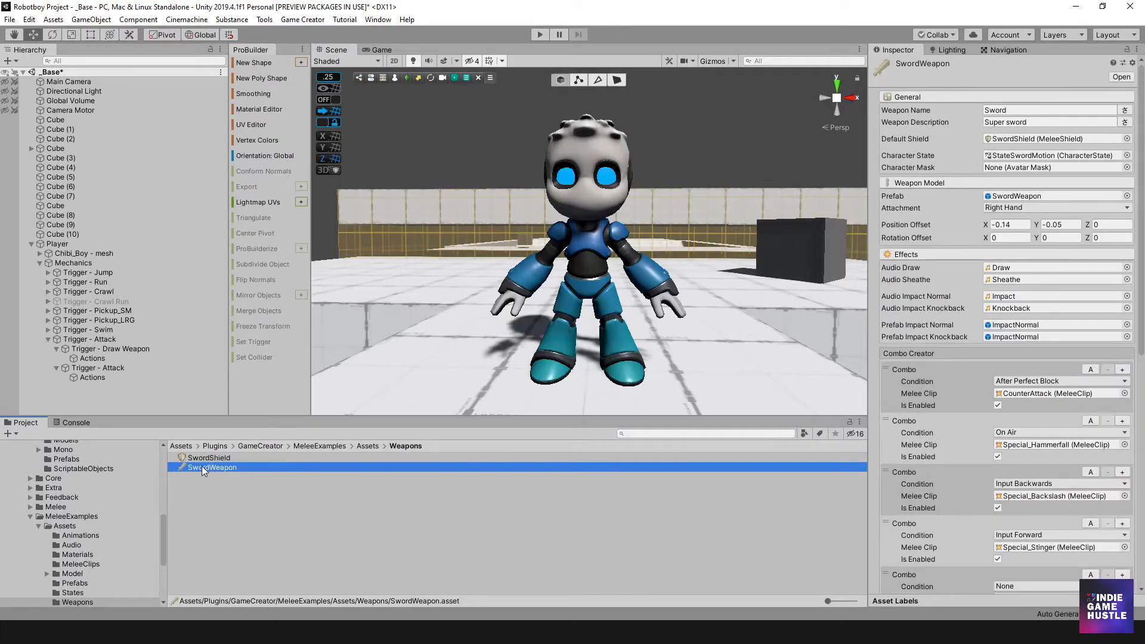
{"action": "key", "text": "ctrl+d"}
{"action": "left_click", "coordinate": [213, 461]}
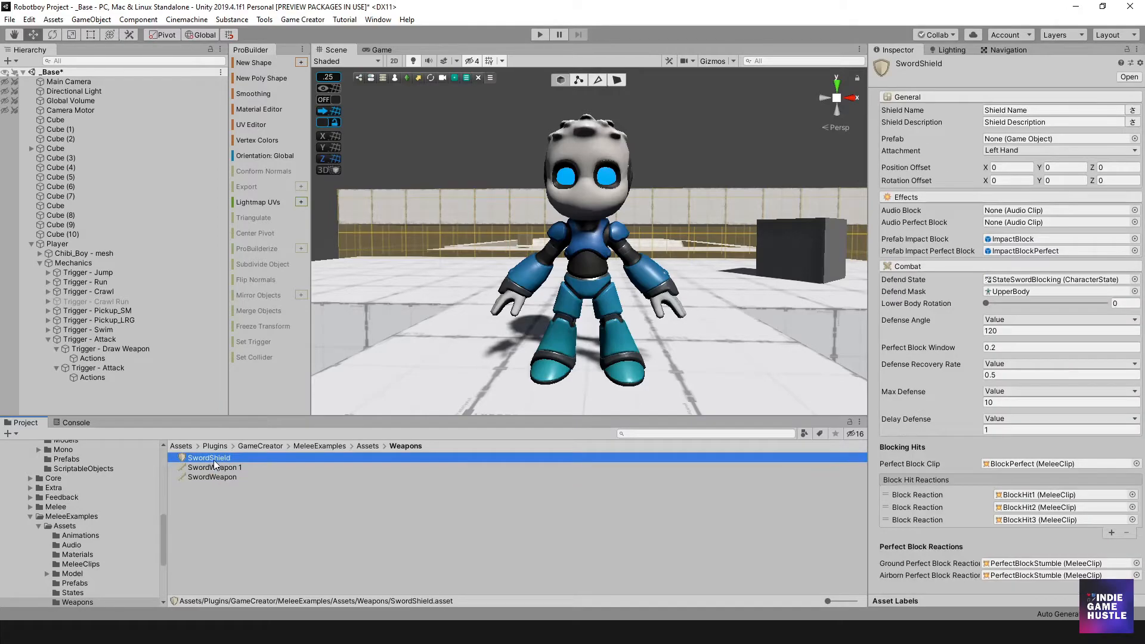
{"action": "key", "text": "ctrl+d"}
Step: Rename the duplicated sword weapon asset as Base_SwordWeapon
{"action": "left_click", "coordinate": [217, 477]}
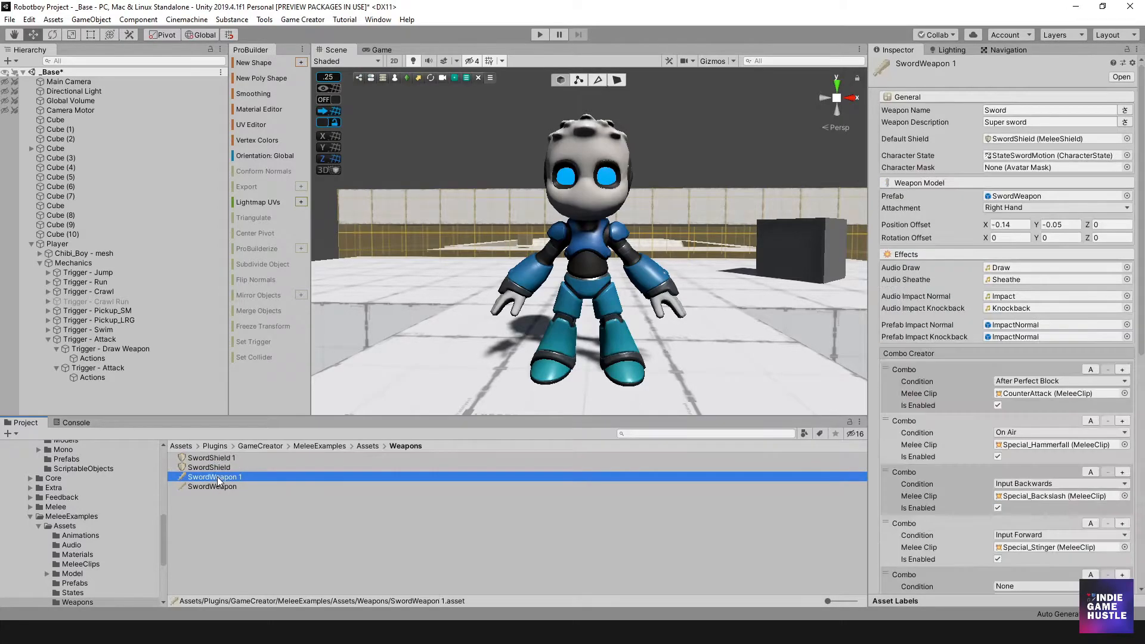
{"action": "left_click", "coordinate": [218, 477]}
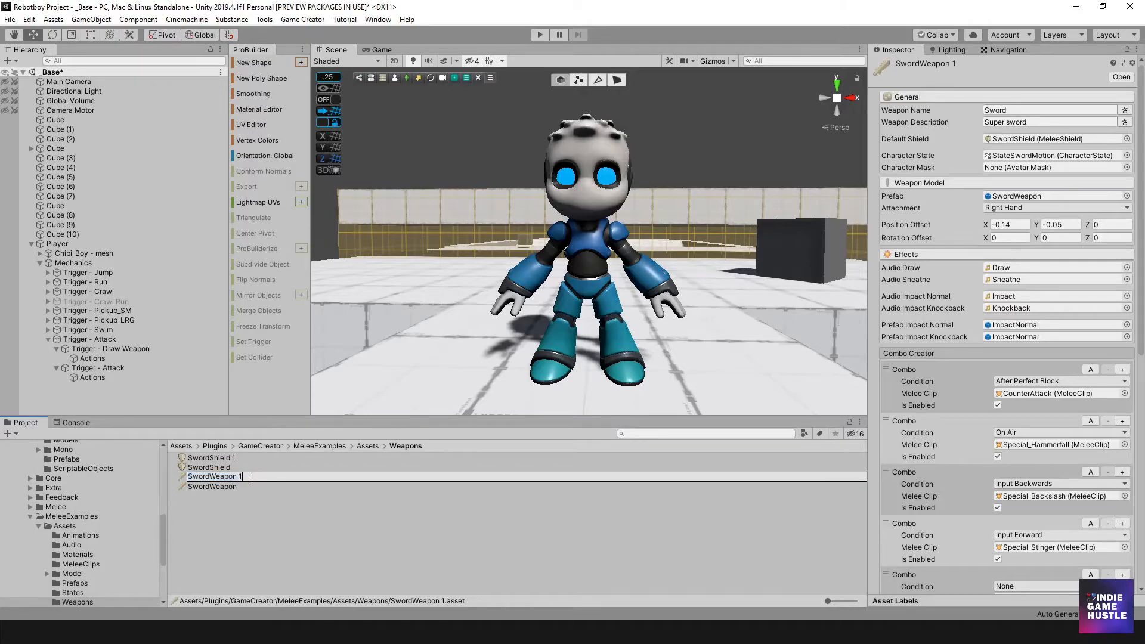
{"action": "key", "text": "BackSpace"}
{"action": "key", "text": "BackSpace"}
{"action": "type", "text": "Base_"}
{"action": "key", "text": "Return"}
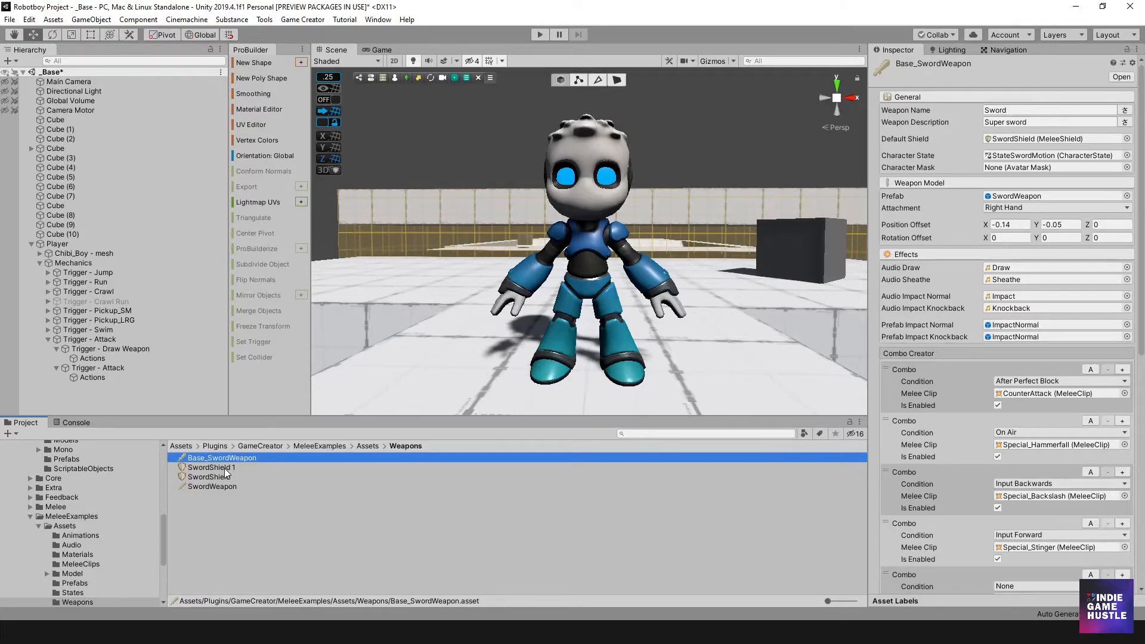
Step: Rename the duplicated sword shield asset as Base_SwordShield
{"action": "left_click", "coordinate": [224, 468]}
{"action": "left_click", "coordinate": [214, 468]}
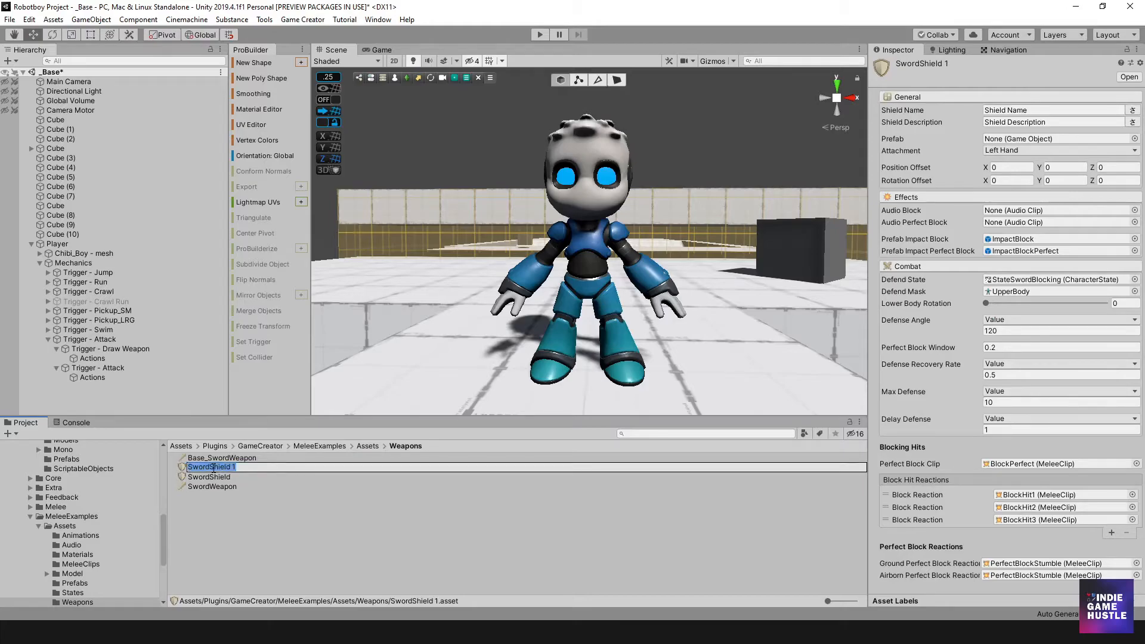
{"action": "type", "text": "Base_"}
{"action": "key", "text": "BackSpace"}
{"action": "key", "text": "Return"}
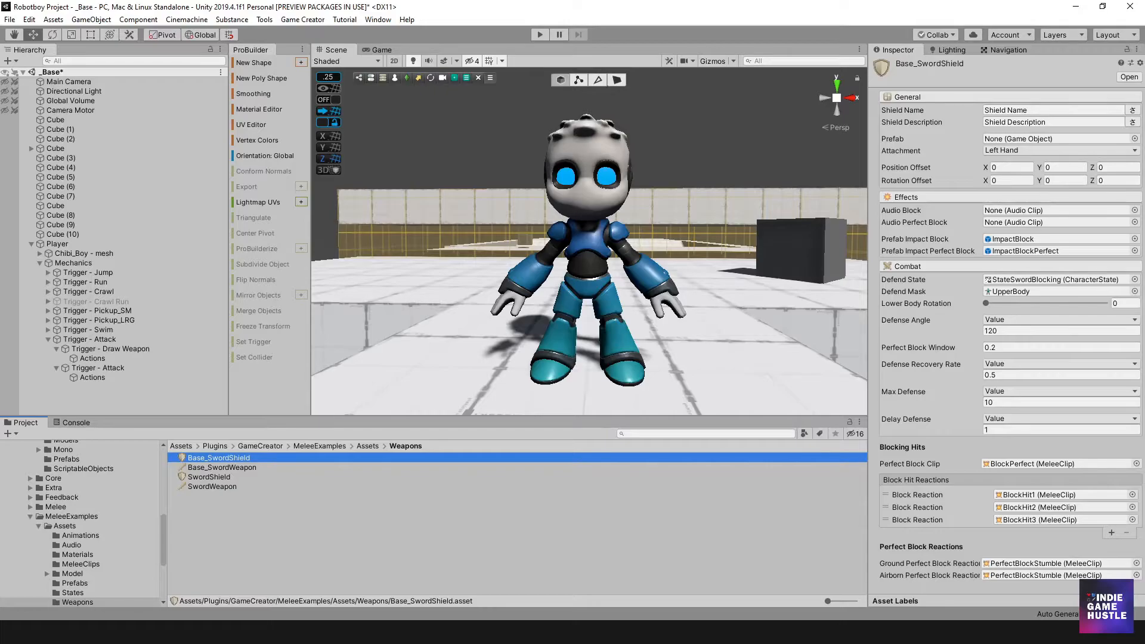
Step: Assign Base_SwordShield as Melee Shield and Base_SwordWeapon as Melee Weapon in the Actions under Trigger - Draw Weapon
{"action": "left_click", "coordinate": [247, 466]}
{"action": "left_click", "coordinate": [247, 460]}
{"action": "left_click", "coordinate": [247, 465]}
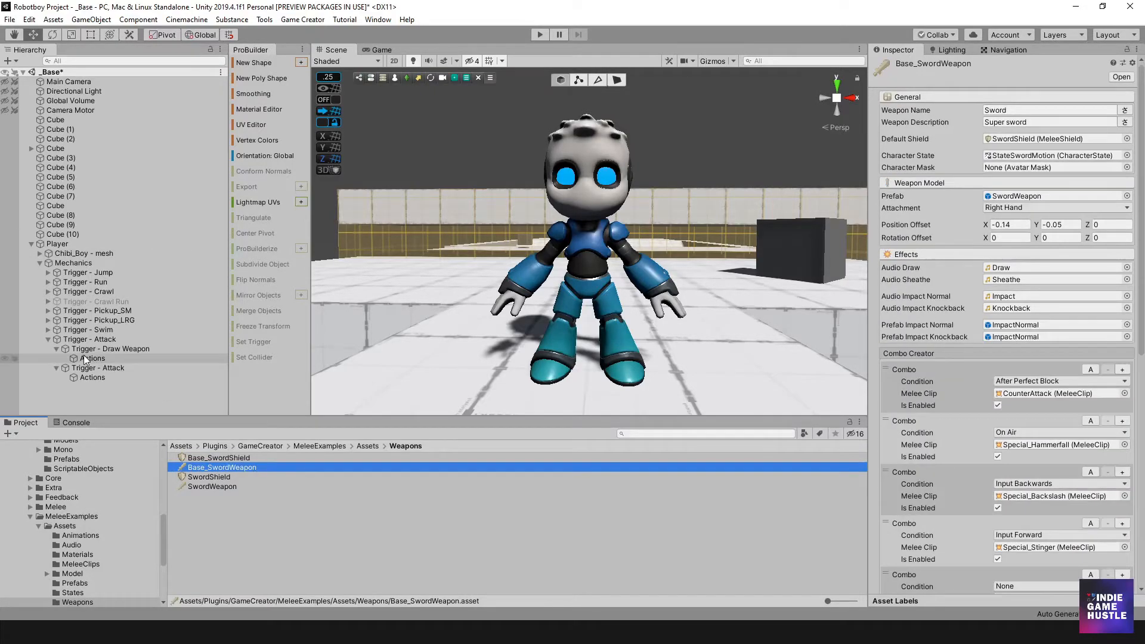
{"action": "left_click", "coordinate": [100, 358]}
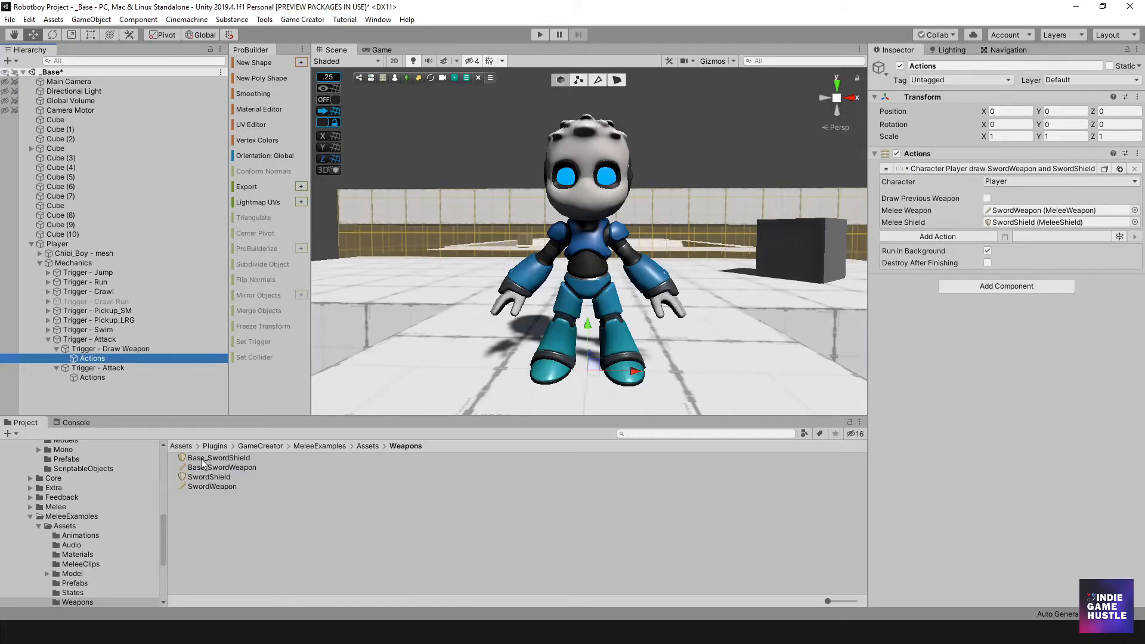
{"action": "left_click_drag", "start_coordinate": [203, 460], "coordinate": [1021, 226]}
{"action": "left_click_drag", "start_coordinate": [213, 469], "coordinate": [1014, 211]}
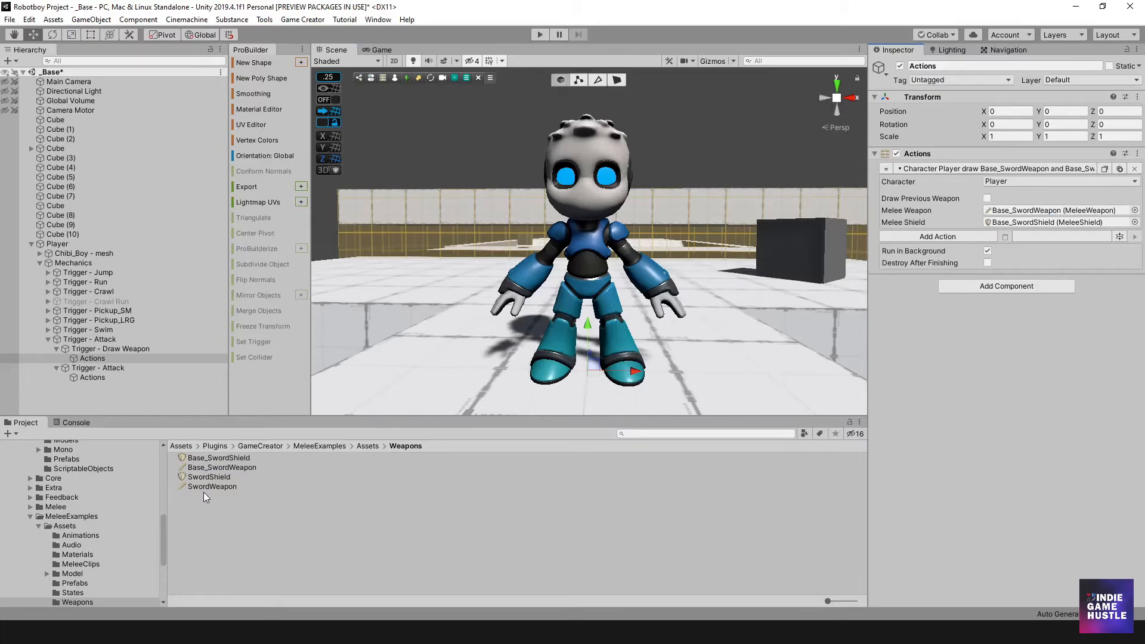
Step: Review the settings of Base_SwordWeapon and Base_SwordShield, ending with Base_SwordWeapon selected
{"action": "left_click", "coordinate": [236, 466]}
{"action": "left_click", "coordinate": [235, 458]}
{"action": "left_click", "coordinate": [237, 467]}
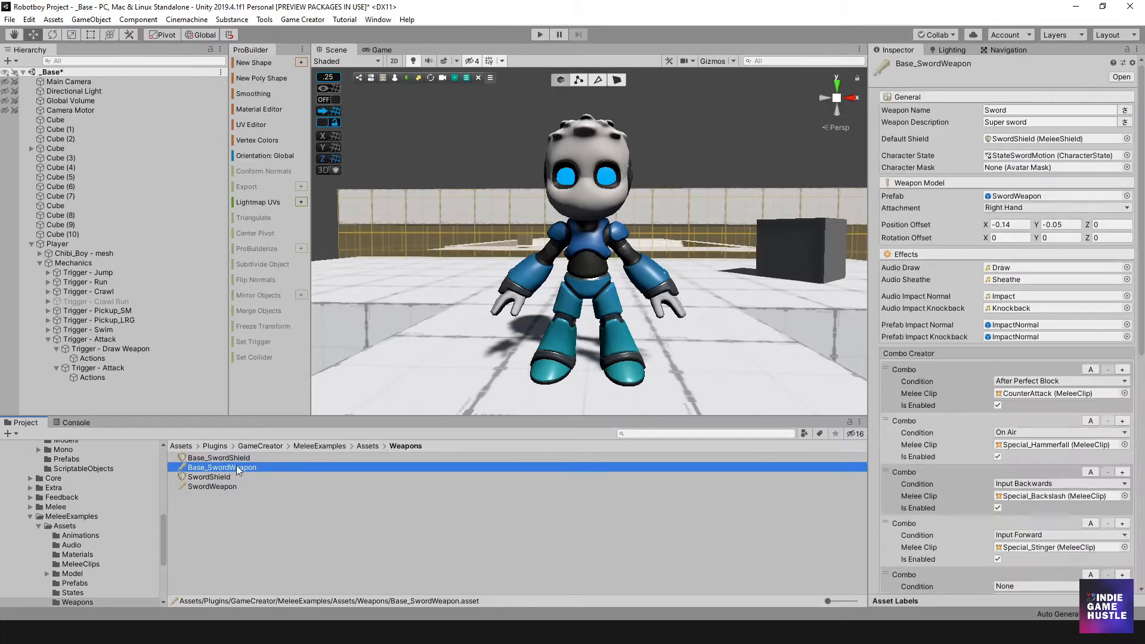
{"action": "left_click", "coordinate": [236, 460]}
{"action": "left_click", "coordinate": [237, 467]}
{"action": "left_click", "coordinate": [210, 458]}
{"action": "left_click", "coordinate": [224, 468]}
Step: Run the game with the sword drawn and place the Game view beside the Scene view, widened to show the robot
{"action": "left_click", "coordinate": [536, 34]}
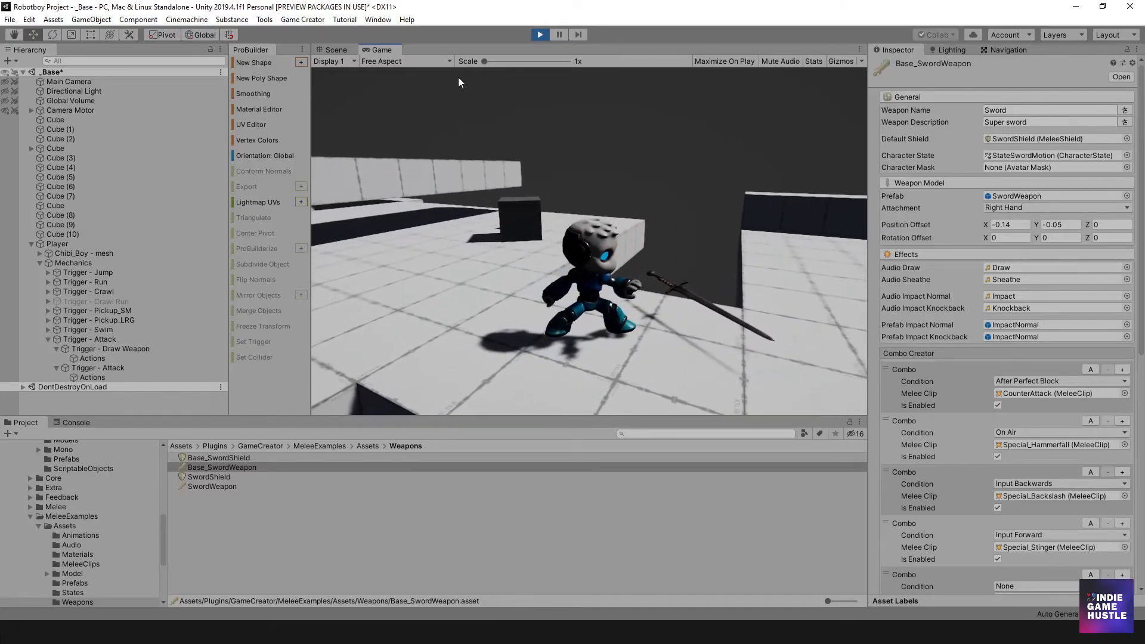
{"action": "left_click_drag", "start_coordinate": [374, 49], "coordinate": [807, 227]}
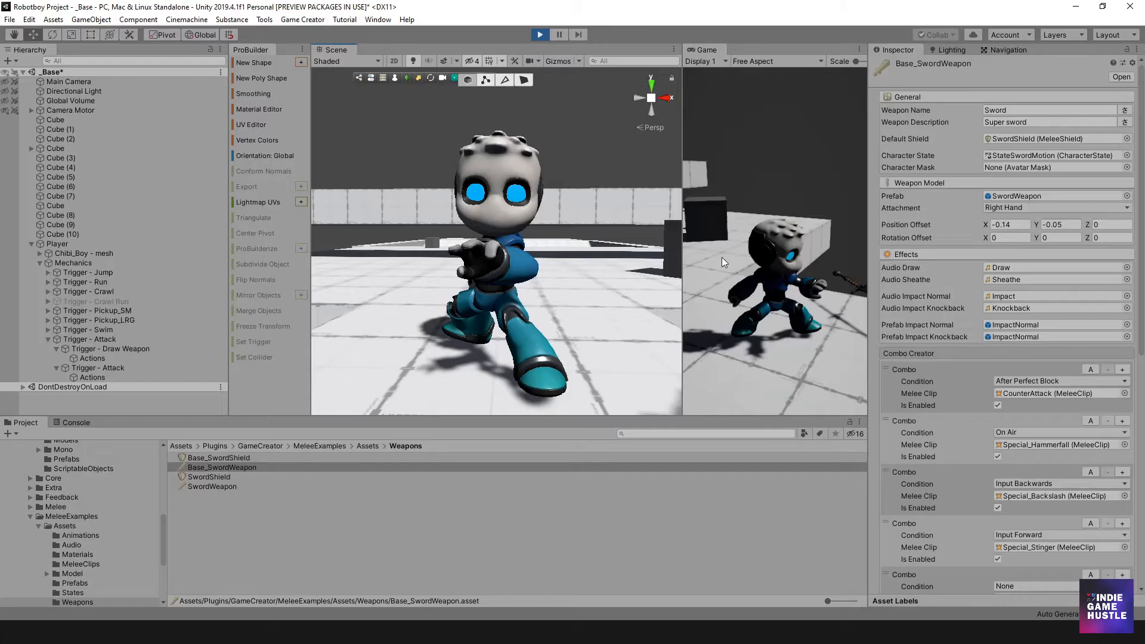
{"action": "left_click_drag", "start_coordinate": [683, 261], "coordinate": [624, 262]}
{"action": "scroll", "coordinate": [563, 257], "scroll_direction": "down", "scroll_amount": 5}
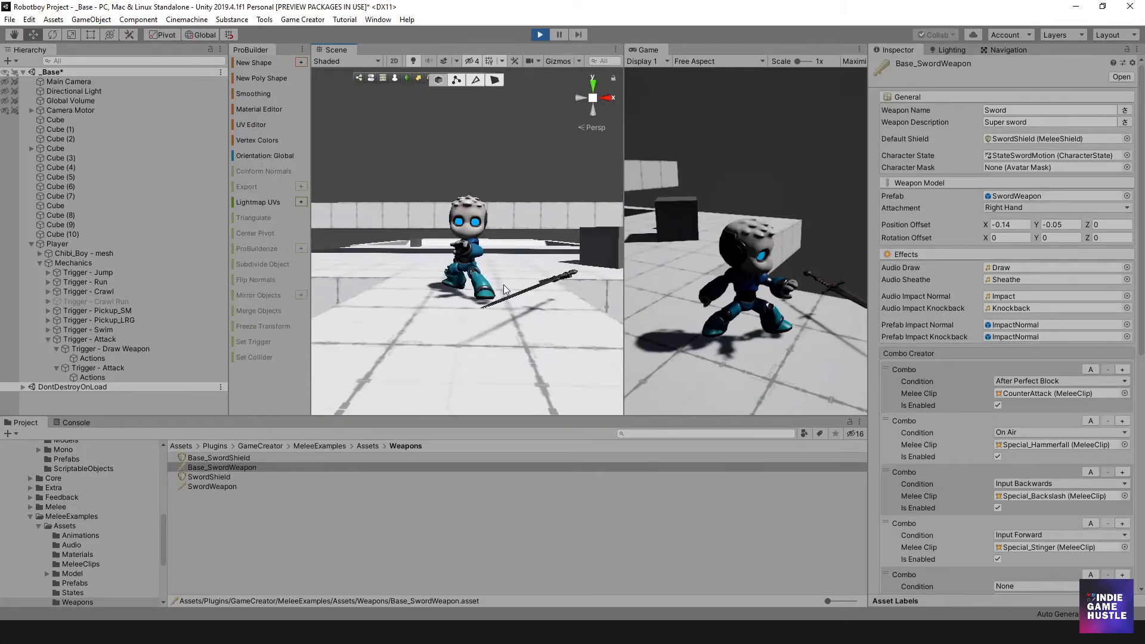
{"action": "left_click_drag", "start_coordinate": [451, 305], "coordinate": [494, 322], "text": "alt"}
{"action": "scroll", "coordinate": [471, 325], "scroll_direction": "up", "scroll_amount": 3}
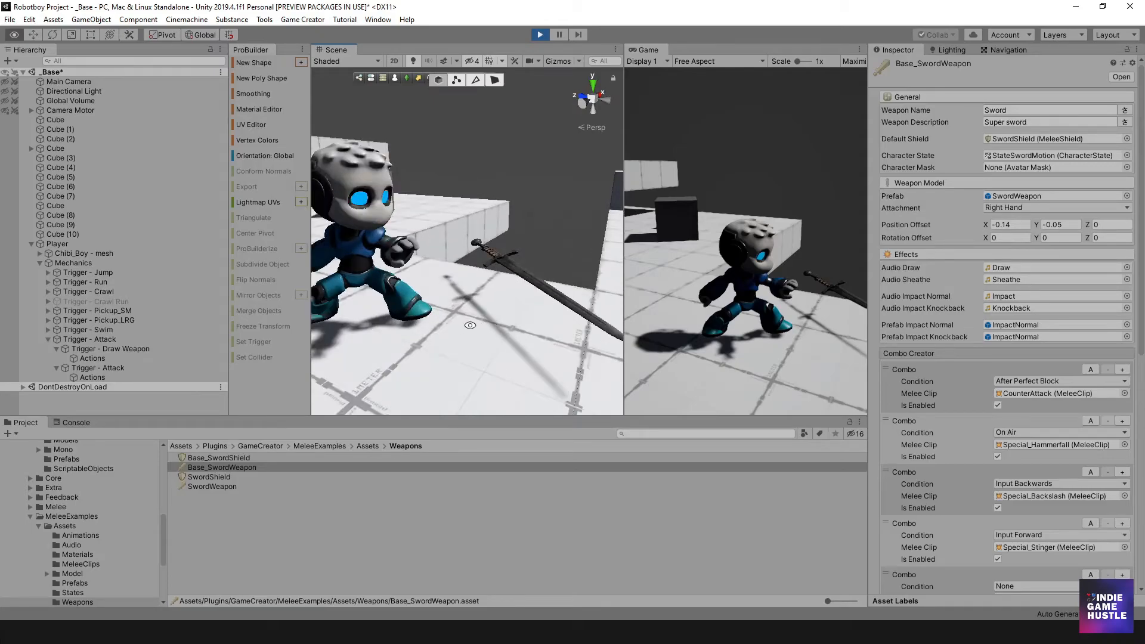
Step: Locate the floating sword in the running scene and select its parent SwordWeapon(Clone) under the robot's hand_r bone
{"action": "left_click", "coordinate": [516, 265]}
{"action": "scroll", "coordinate": [145, 278], "scroll_direction": "down", "scroll_amount": 5}
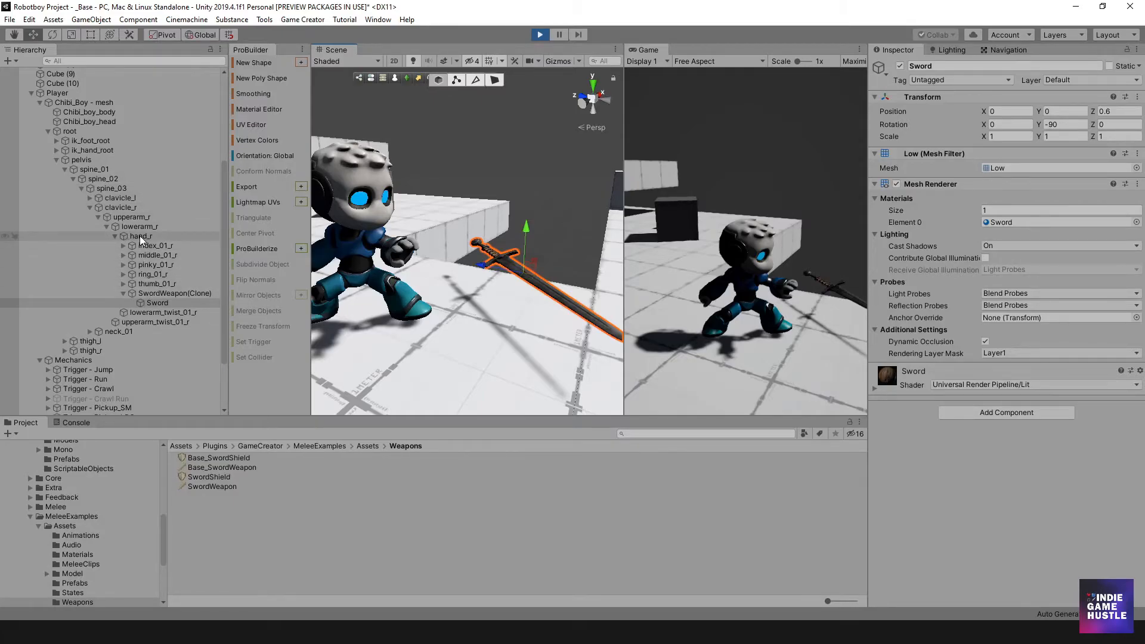
{"action": "left_click", "coordinate": [123, 293]}
{"action": "left_click", "coordinate": [123, 293]}
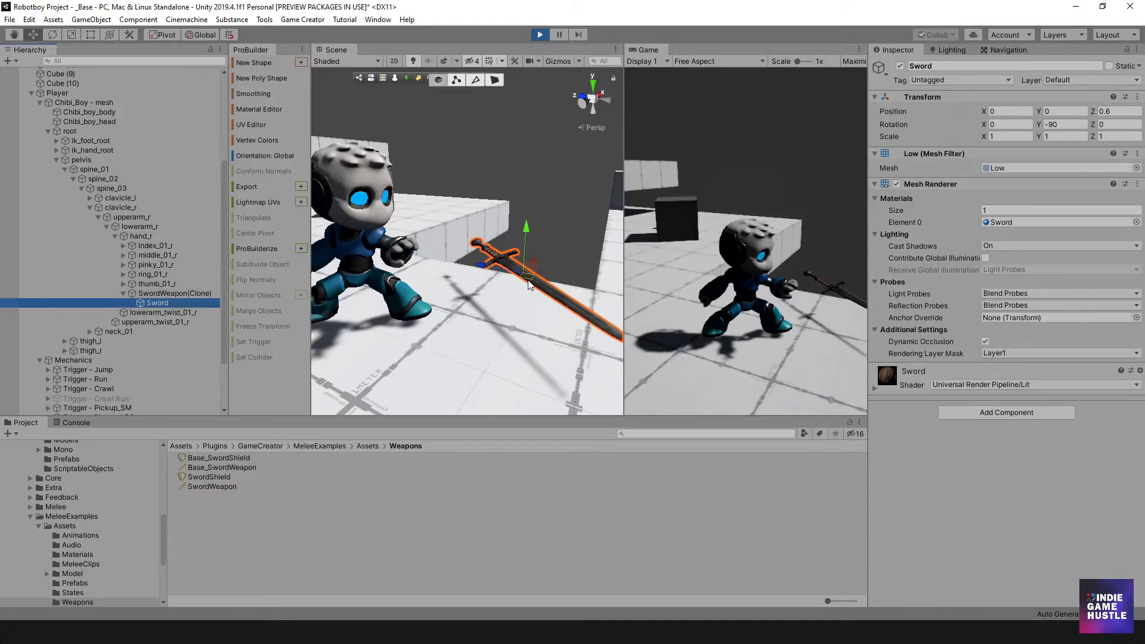
{"action": "left_click", "coordinate": [162, 302]}
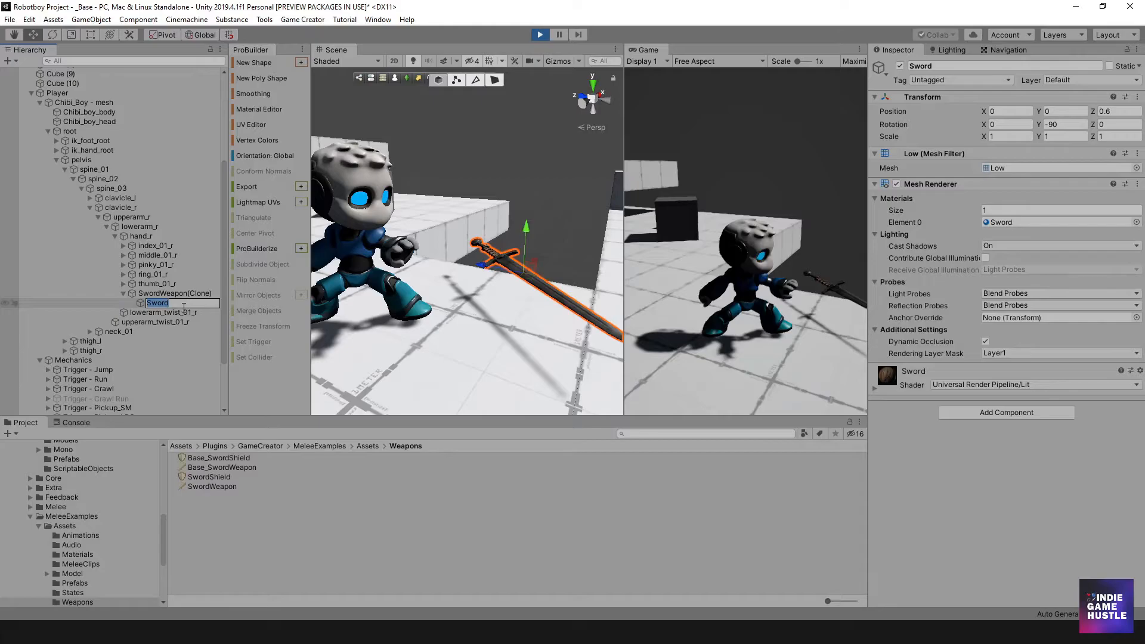
{"action": "left_click", "coordinate": [179, 312]}
{"action": "left_click", "coordinate": [179, 294]}
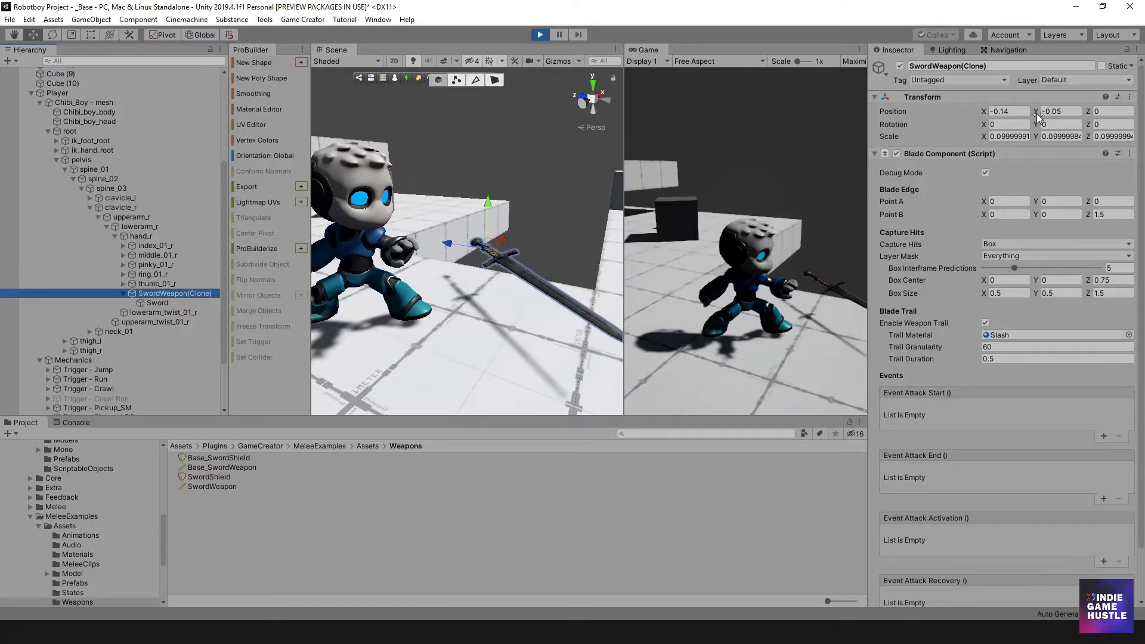
Step: Move SwordWeapon(Clone) to the robot's right hand and rotate it to about X -2.368, Y 8.533, Z -0.445
{"action": "key", "text": "alt"}
{"action": "left_click_drag", "start_coordinate": [487, 263], "coordinate": [499, 241], "text": "alt"}
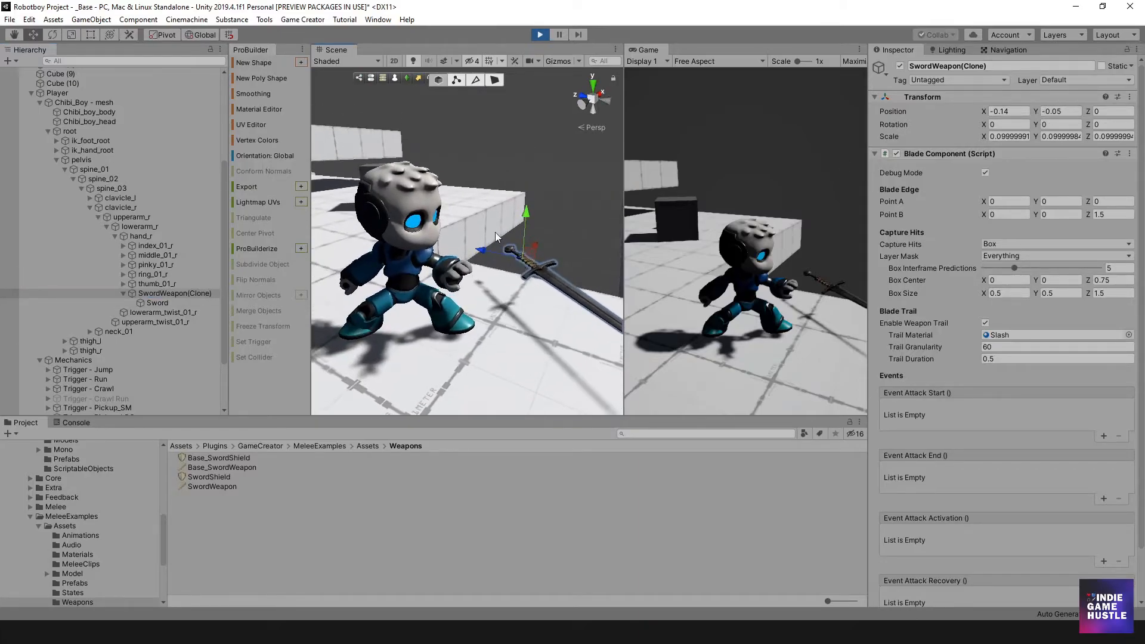
{"action": "left_click_drag", "start_coordinate": [477, 309], "coordinate": [369, 307], "text": "alt"}
{"action": "left_click_drag", "start_coordinate": [355, 357], "coordinate": [443, 234], "text": "alt"}
{"action": "left_click_drag", "start_coordinate": [382, 272], "coordinate": [485, 326], "text": "alt"}
{"action": "key", "text": "e"}
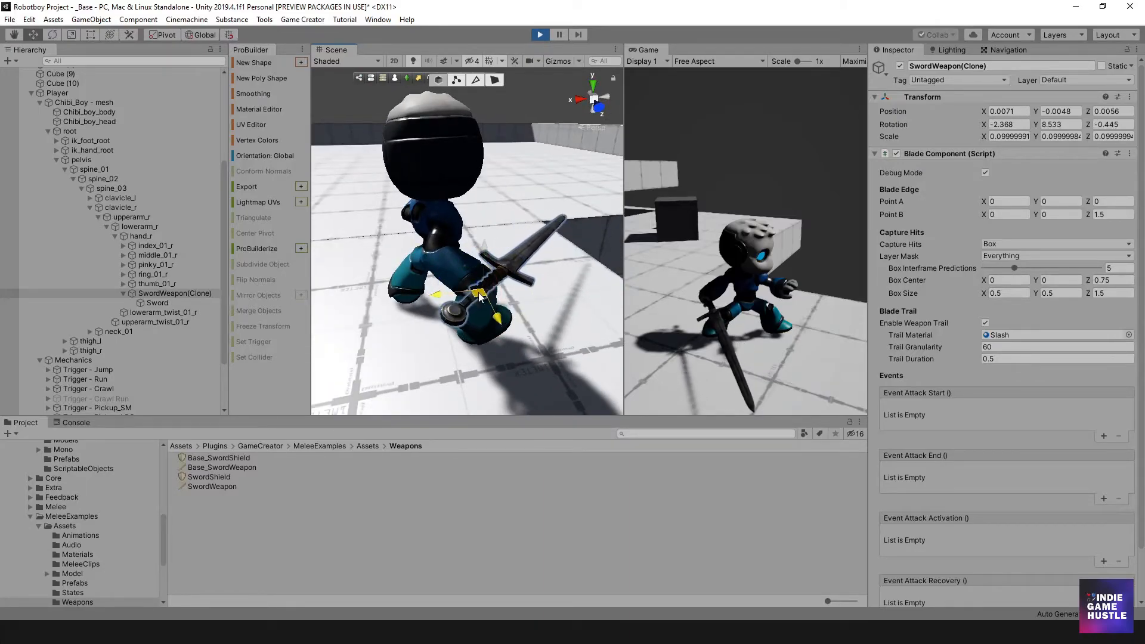
Step: Refine the sword's position in the robot's grip to about X 0.00702, Y -0.00037, Z 0.00502
{"action": "left_click_drag", "start_coordinate": [493, 306], "coordinate": [514, 260], "text": "alt"}
{"action": "scroll", "coordinate": [516, 265], "scroll_direction": "up", "scroll_amount": 2}
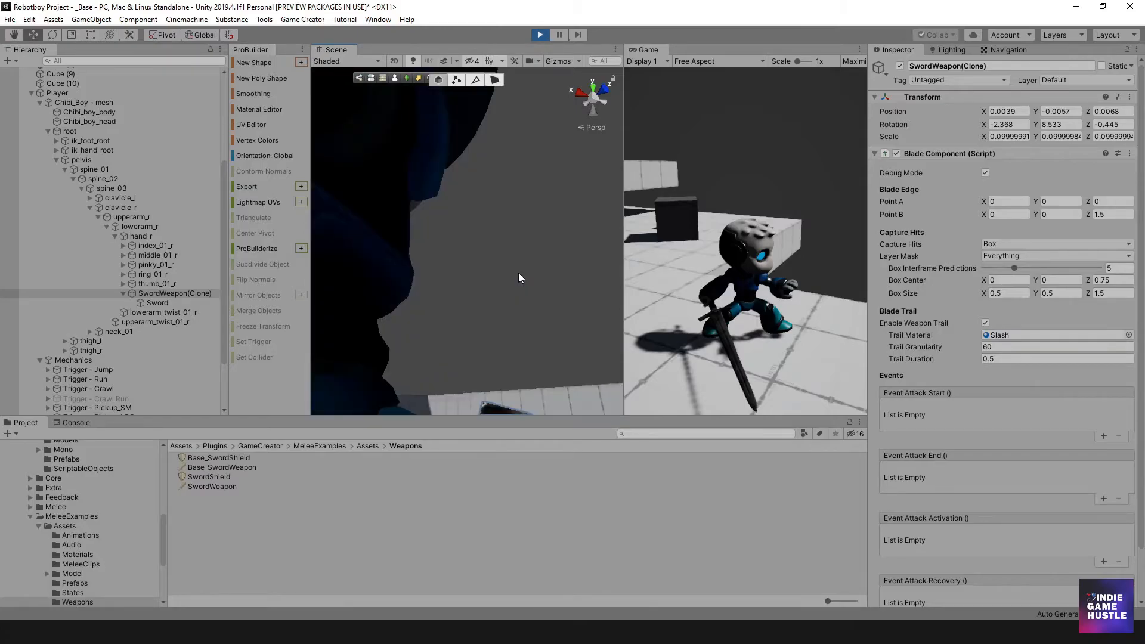
{"action": "scroll", "coordinate": [483, 251], "scroll_direction": "up", "scroll_amount": 3}
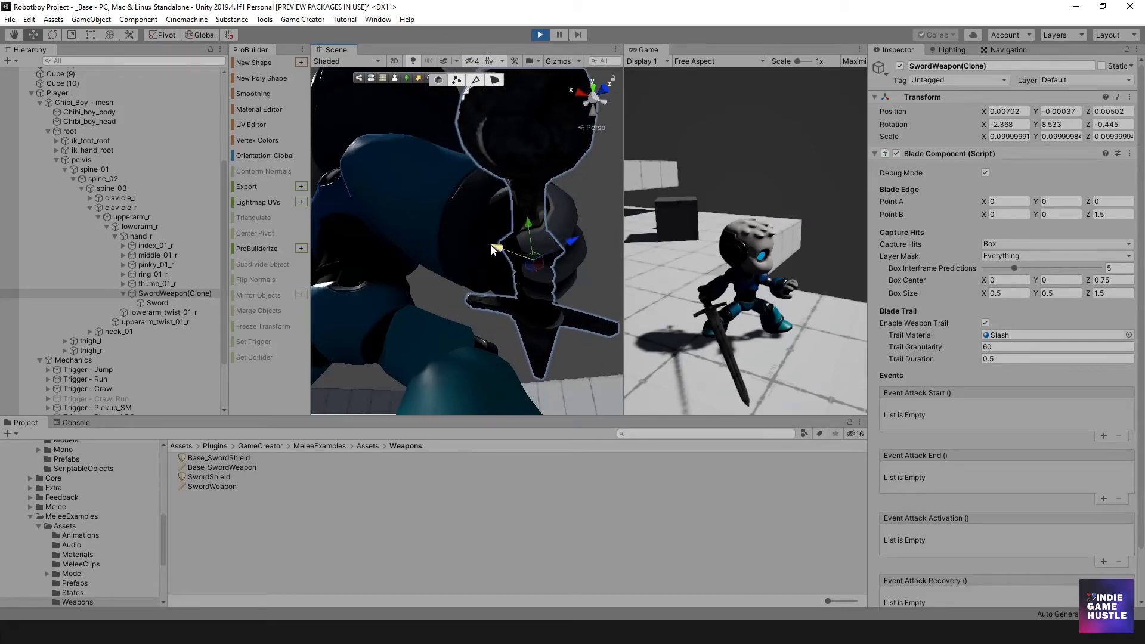
Step: Slide the sword's handle through the robot's hand to position X 0.0046, Y -0.0013, Z -0.0025 and check the fit
{"action": "scroll", "coordinate": [536, 284], "scroll_direction": "down", "scroll_amount": 4}
{"action": "left_click_drag", "start_coordinate": [551, 231], "coordinate": [529, 290], "text": "alt"}
{"action": "scroll", "coordinate": [411, 304], "scroll_direction": "up", "scroll_amount": 6}
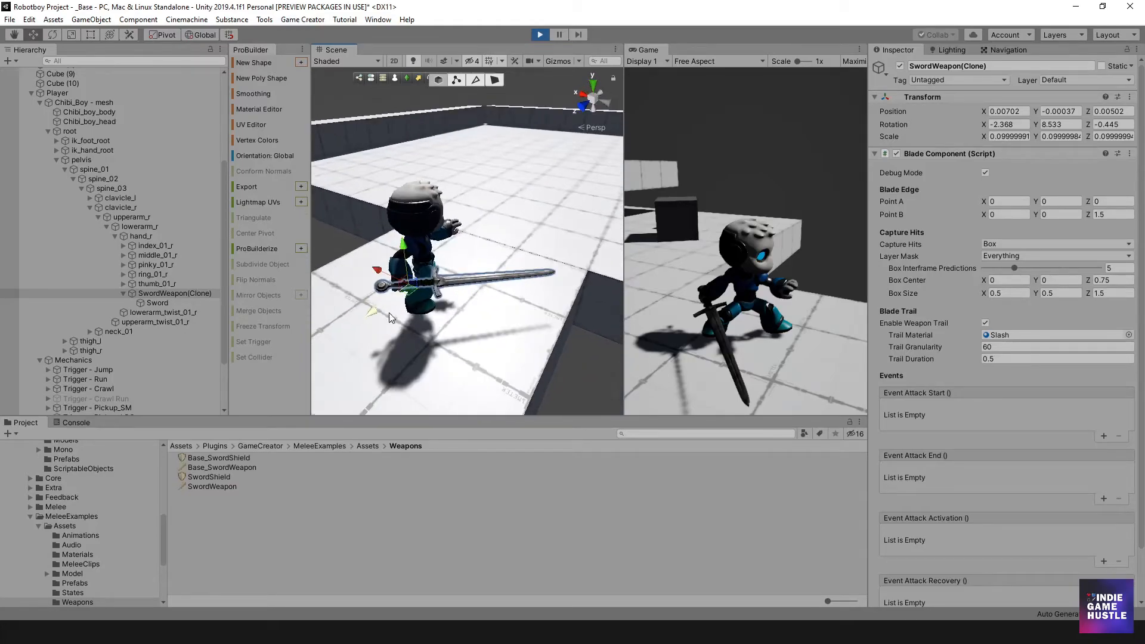
{"action": "scroll", "coordinate": [402, 334], "scroll_direction": "up", "scroll_amount": 4}
{"action": "scroll", "coordinate": [486, 322], "scroll_direction": "up", "scroll_amount": 3}
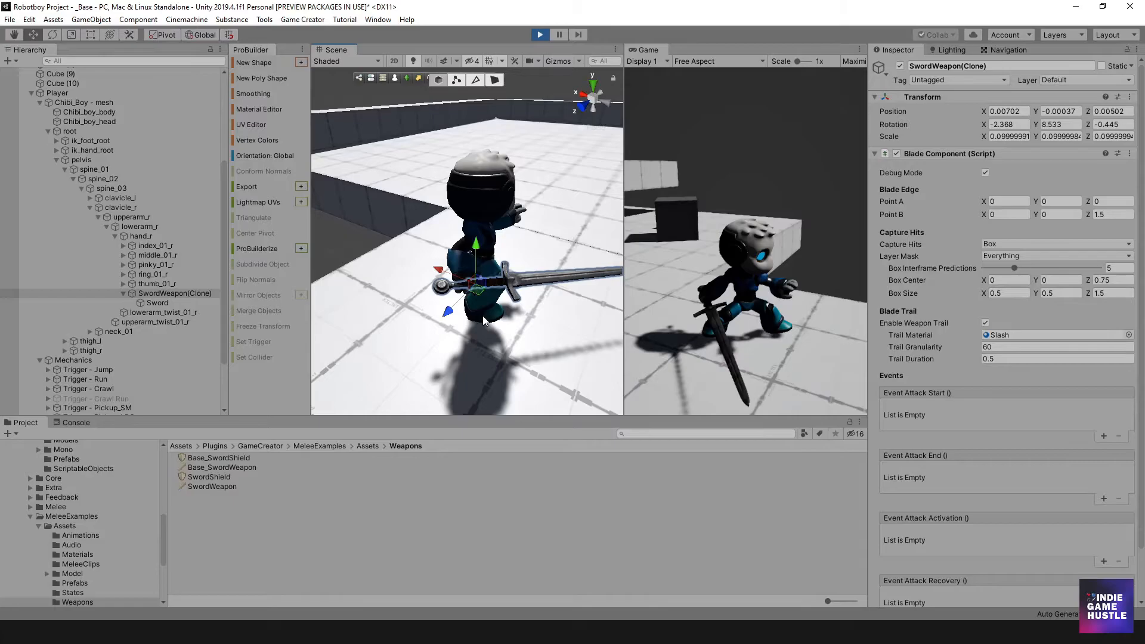
{"action": "scroll", "coordinate": [503, 377], "scroll_direction": "up", "scroll_amount": 3}
{"action": "scroll", "coordinate": [503, 377], "scroll_direction": "up", "scroll_amount": 2}
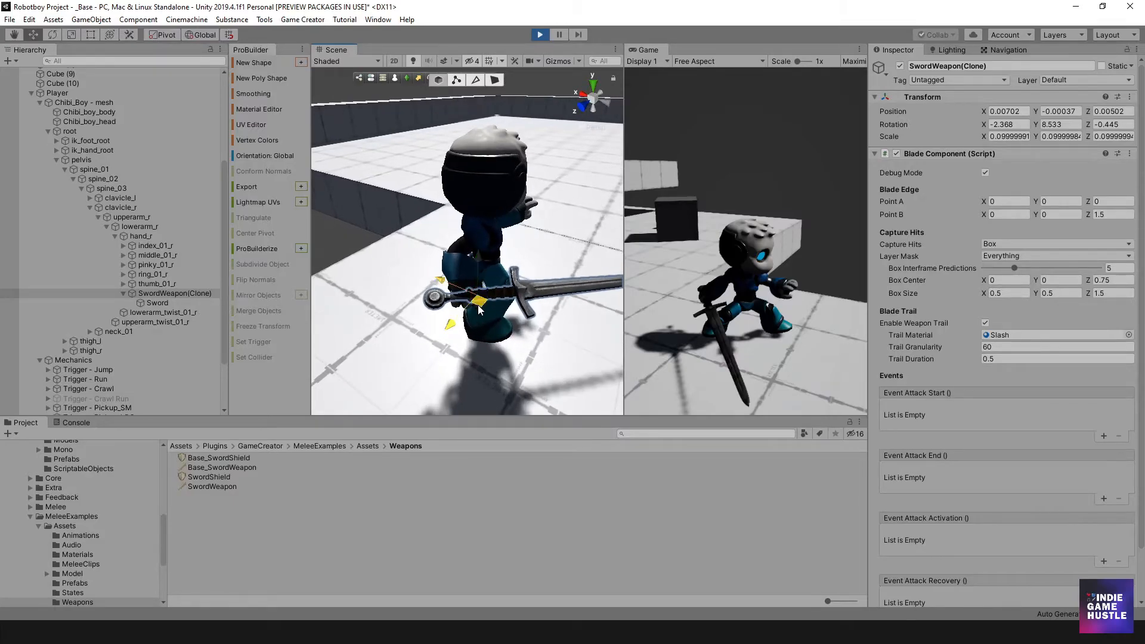
{"action": "left_click_drag", "start_coordinate": [470, 307], "coordinate": [464, 305]}
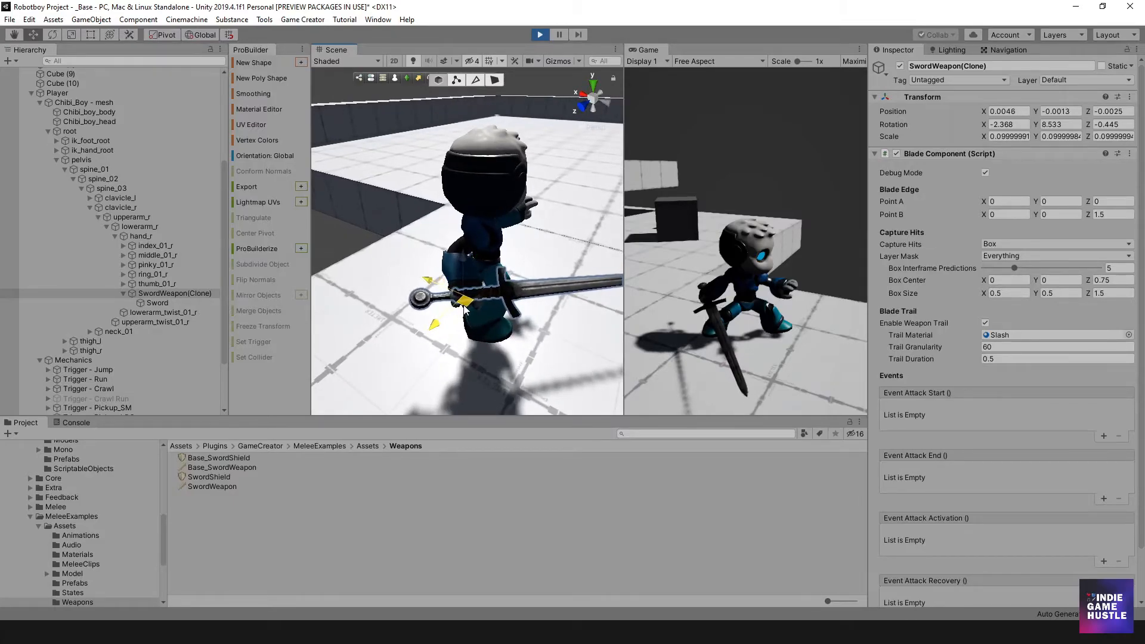
{"action": "left_click_drag", "start_coordinate": [512, 346], "coordinate": [471, 264], "text": "alt"}
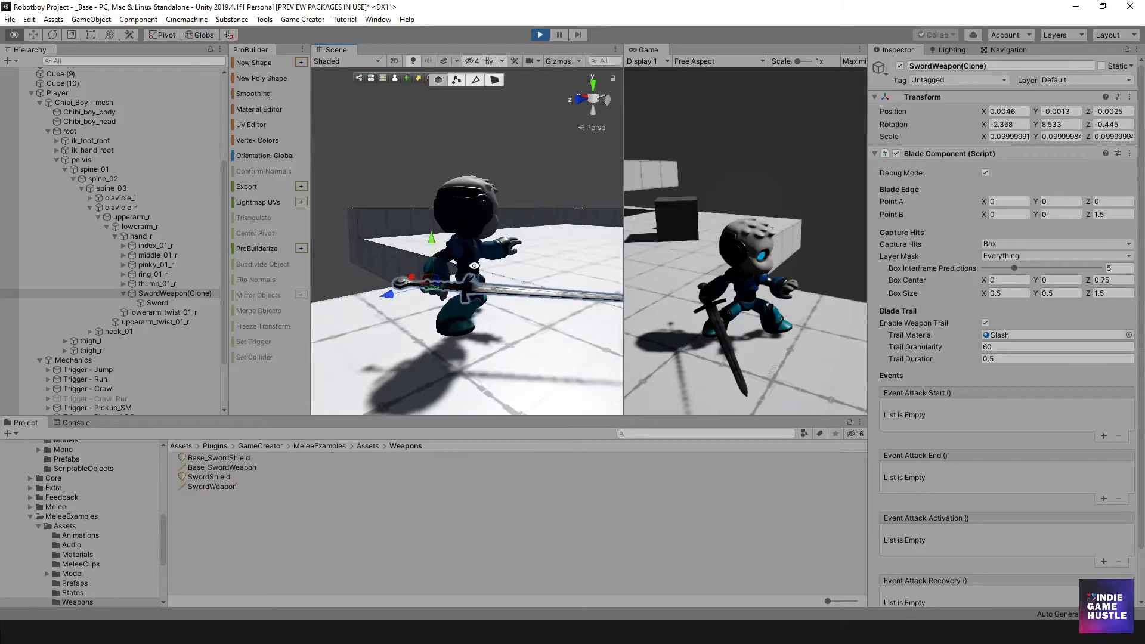
Step: Reselect SwordWeapon(Clone) and capture its Transform values with the Snipping Tool
{"action": "left_click", "coordinate": [160, 304]}
{"action": "left_click", "coordinate": [159, 294]}
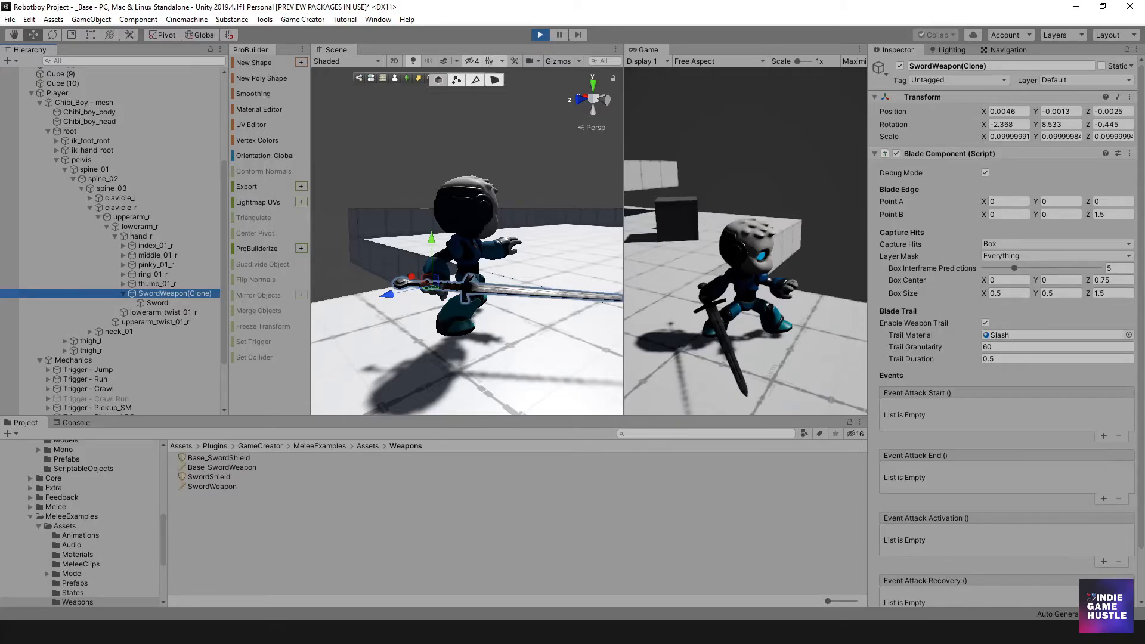
{"action": "key", "text": "super"}
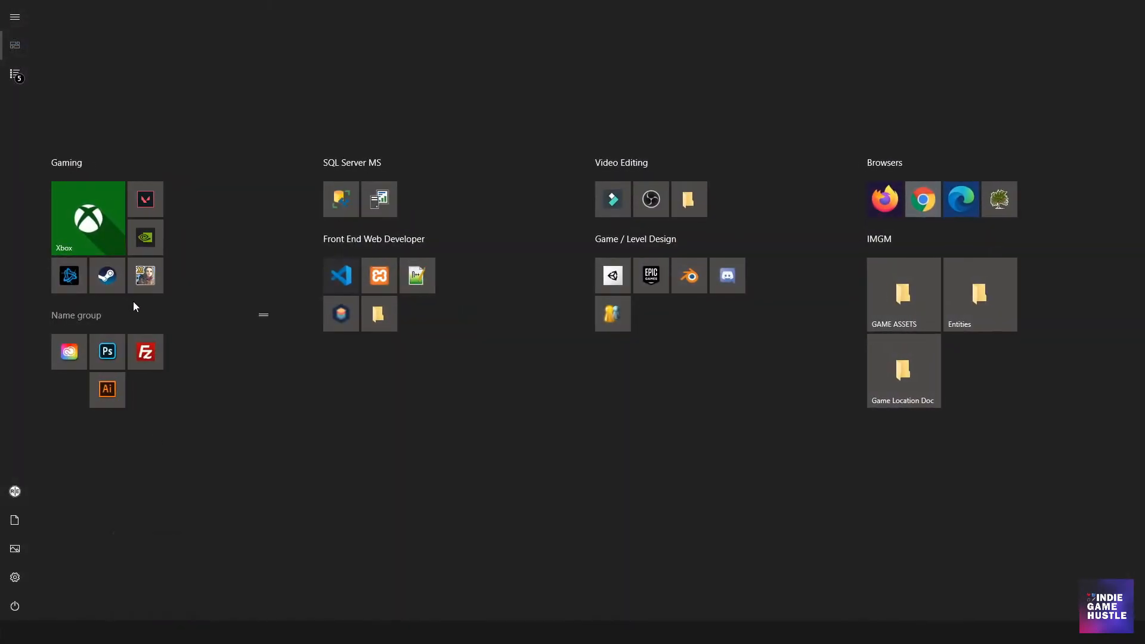
{"action": "type", "text": "sn"}
{"action": "left_click", "coordinate": [57, 76]}
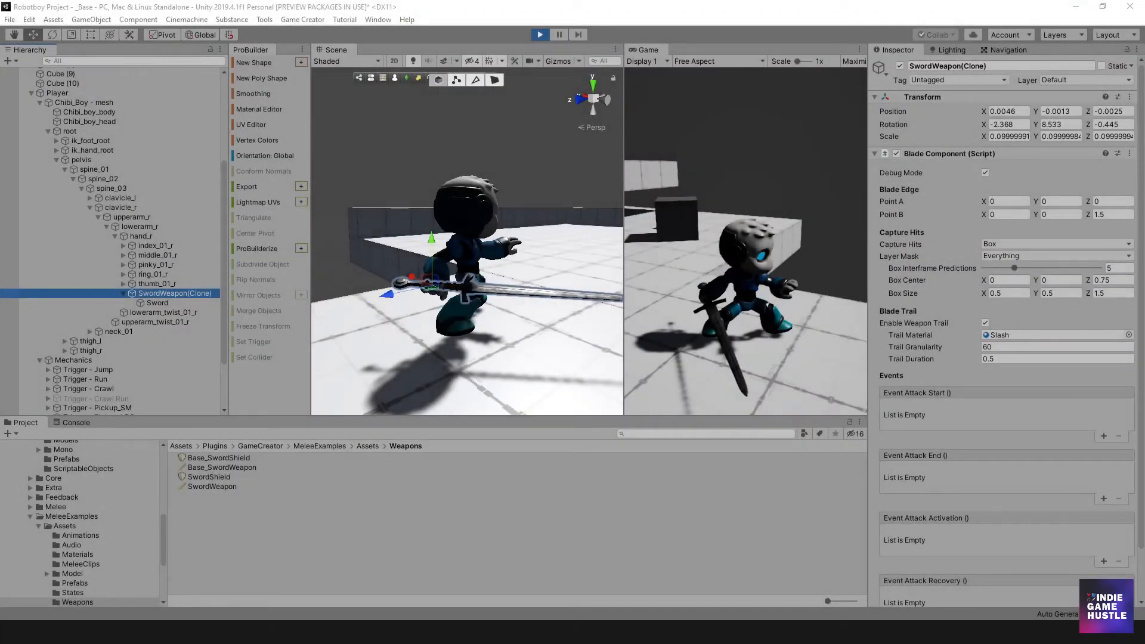
{"action": "left_click", "coordinate": [106, 150]}
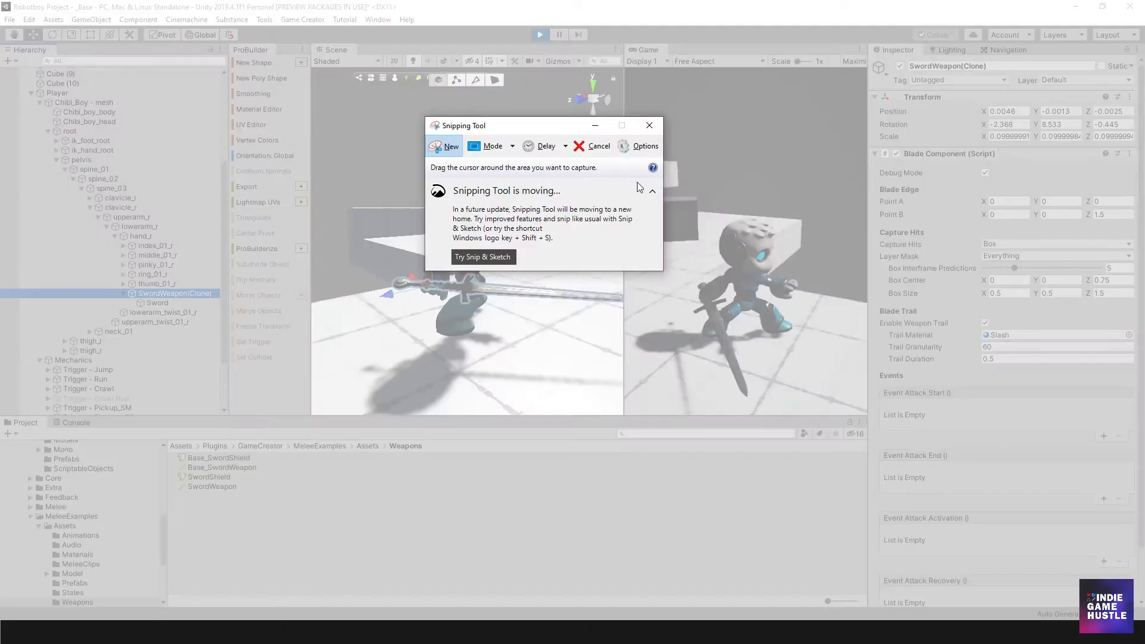
{"action": "left_click_drag", "start_coordinate": [872, 44], "coordinate": [1141, 156]}
{"action": "left_click_drag", "start_coordinate": [997, 12], "coordinate": [0, 162]}
Step: Stop the game and set Base_SwordWeapon's Position Offset to X 0.0046, Y -0.0013, Z -0.0025
{"action": "left_click", "coordinate": [539, 36]}
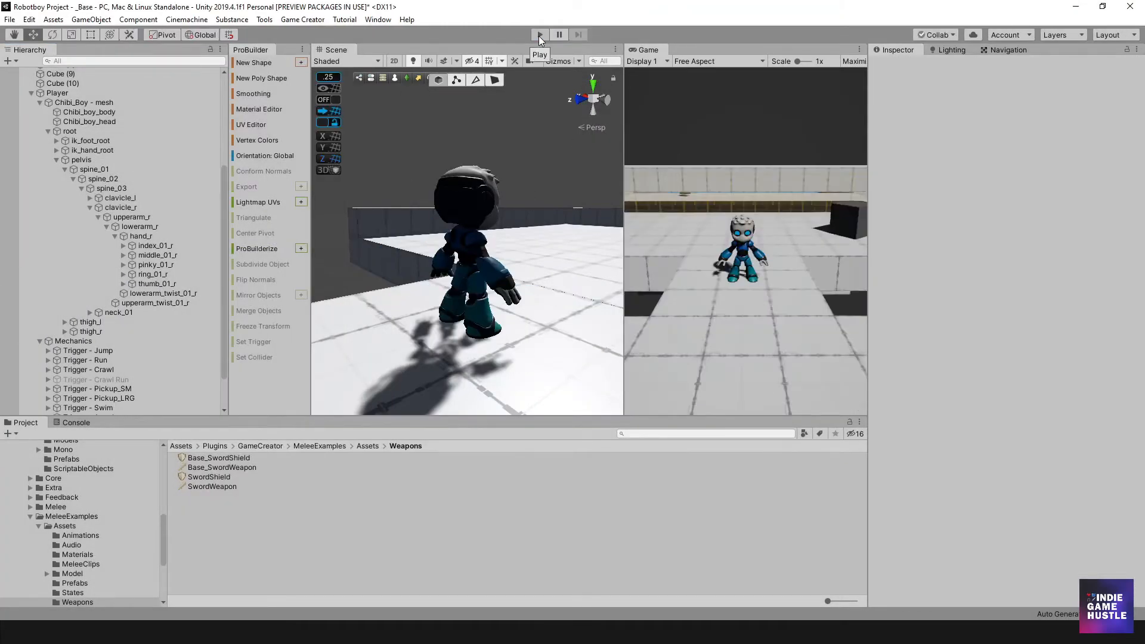
{"action": "left_click", "coordinate": [40, 103]}
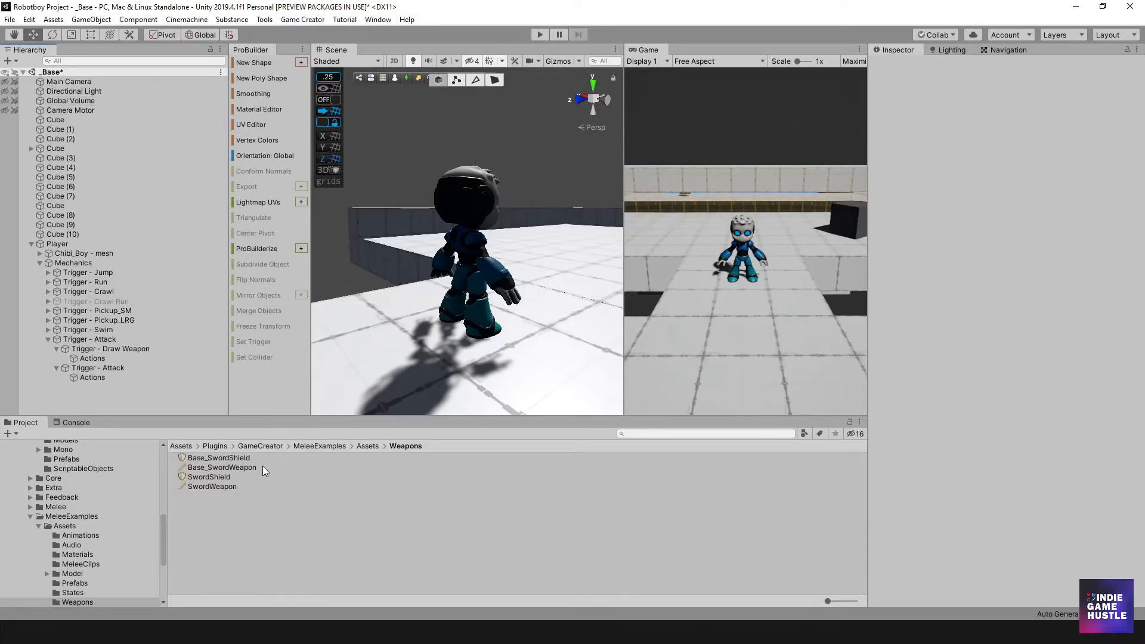
{"action": "left_click", "coordinate": [228, 467]}
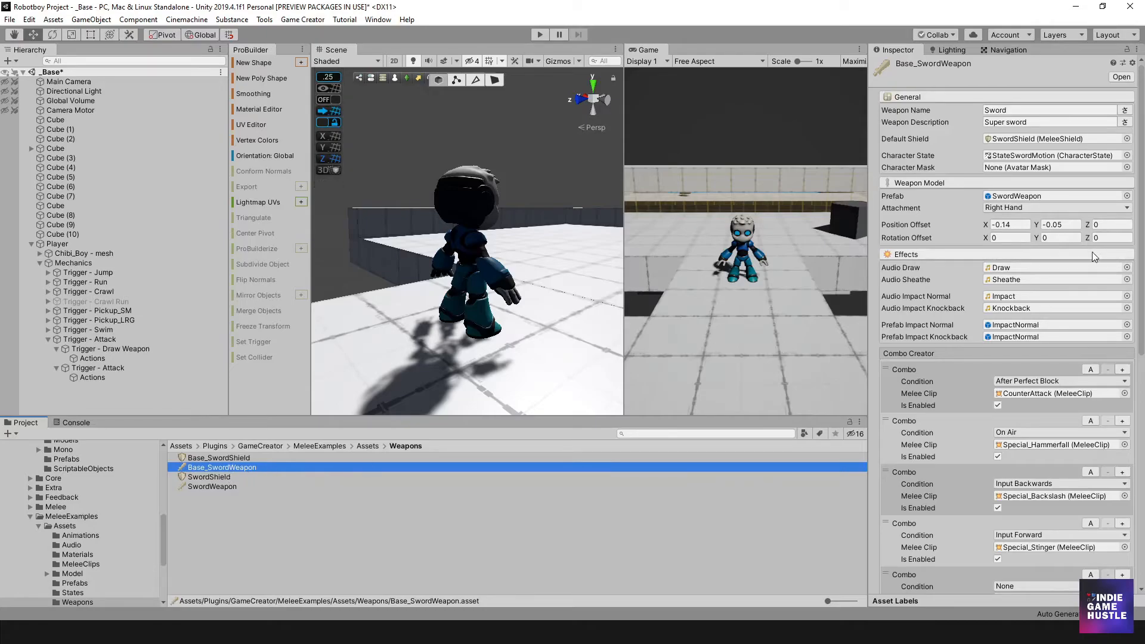
{"action": "left_click", "coordinate": [1021, 225]}
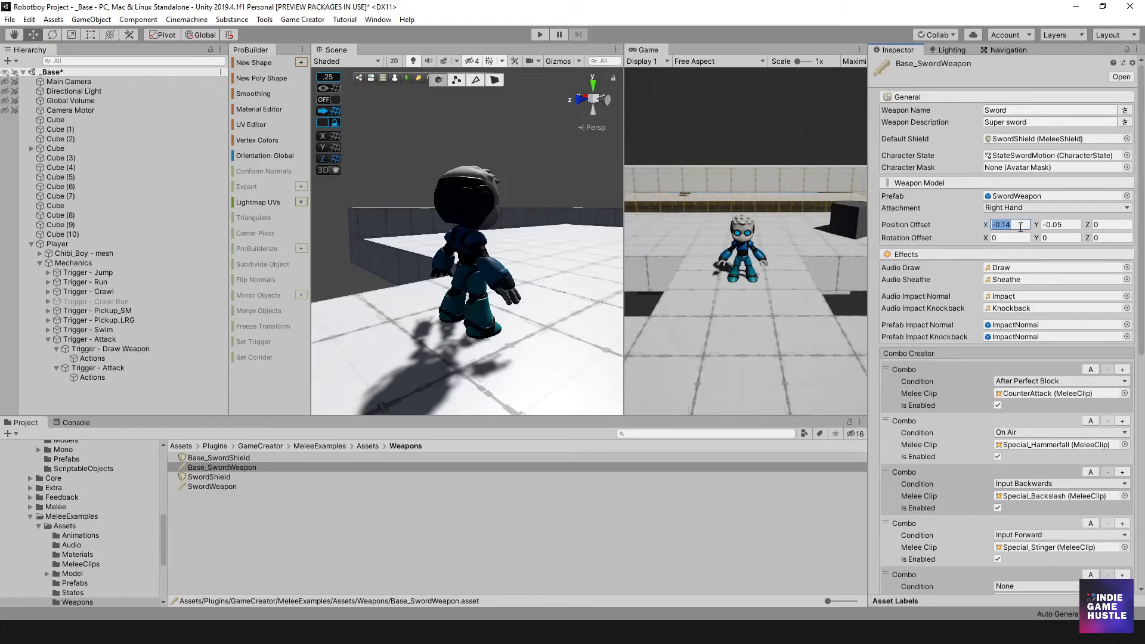
{"action": "type", "text": "0.0046"}
{"action": "key", "text": "Tab"}
{"action": "type", "text": "-0.0013"}
{"action": "key", "text": "Tab"}
{"action": "type", "text": "-0.0025"}
{"action": "key", "text": "Tab"}
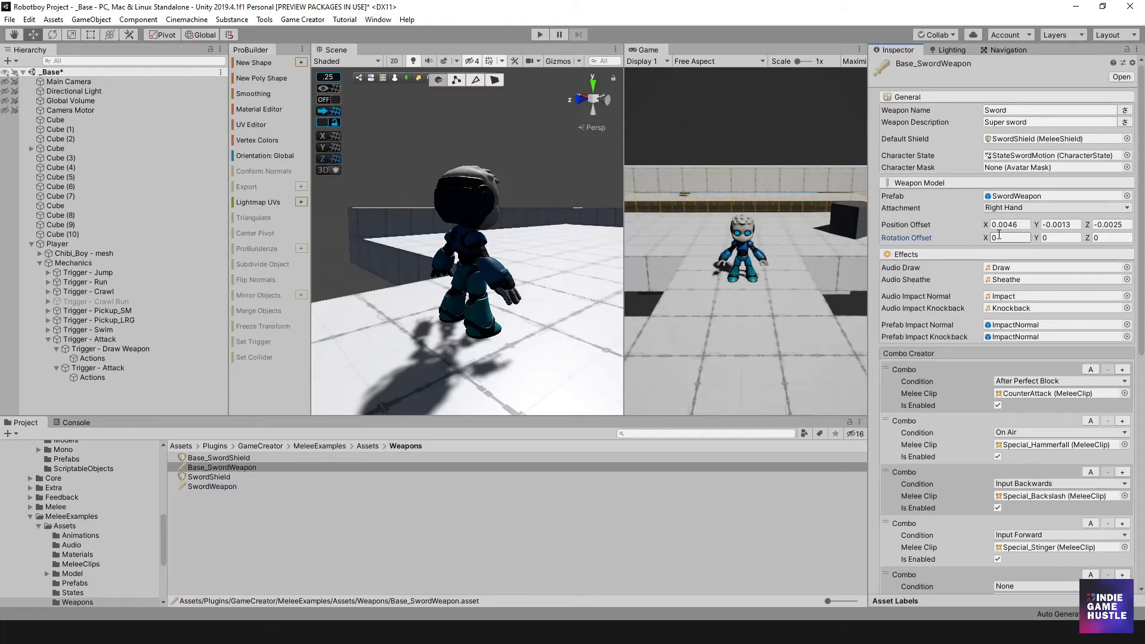
Step: Set Base_SwordWeapon's Rotation Offset to X -2.368, Y 8.533, Z -0.445
{"action": "left_click", "coordinate": [1009, 239]}
{"action": "type", "text": "-2.368"}
{"action": "key", "text": "Tab"}
{"action": "type", "text": "8.533"}
{"action": "key", "text": "Tab"}
{"action": "type", "text": "-0.445"}
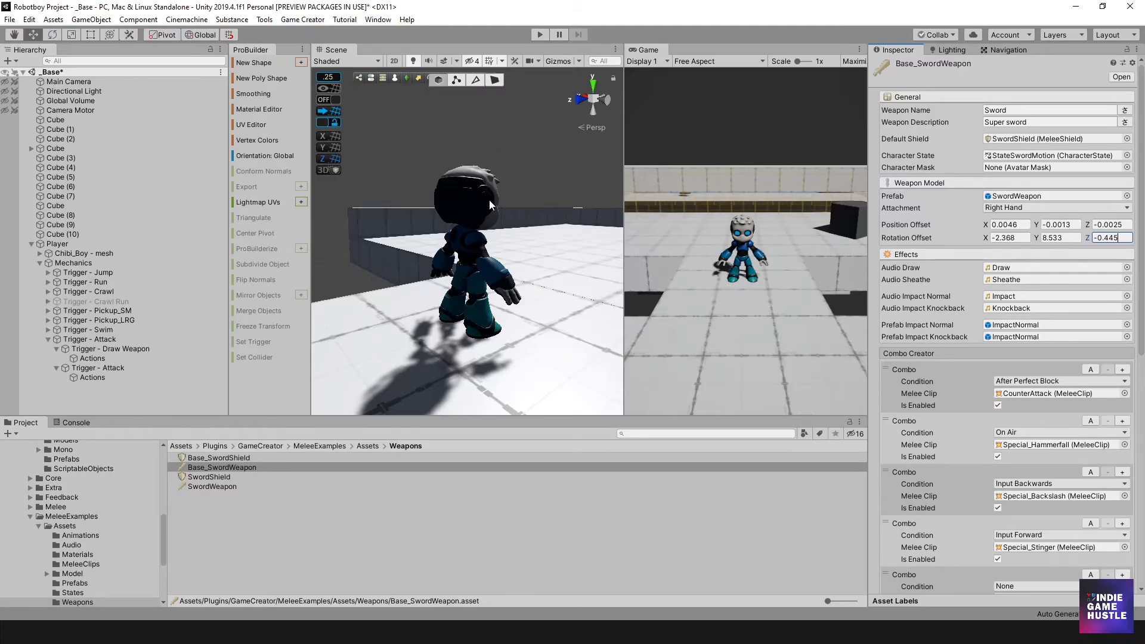
Step: Run the game with the sword drawn and dock the Game view back alongside the Scene view as a tab
{"action": "left_click", "coordinate": [541, 35]}
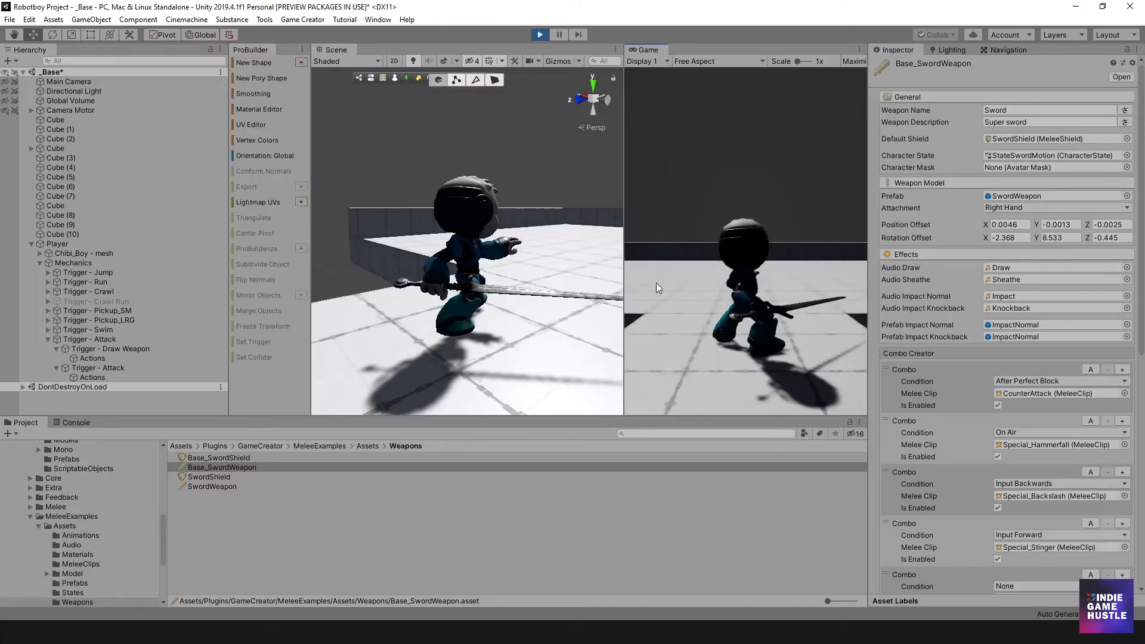
{"action": "left_click_drag", "start_coordinate": [625, 287], "coordinate": [568, 288]}
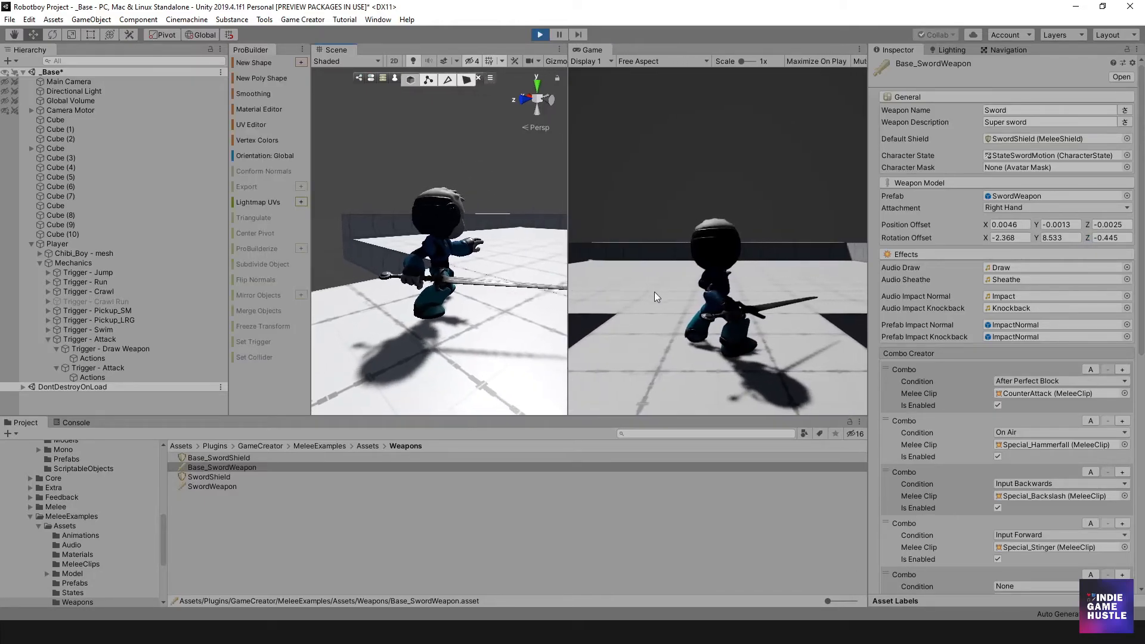
{"action": "left_click", "coordinate": [750, 305]}
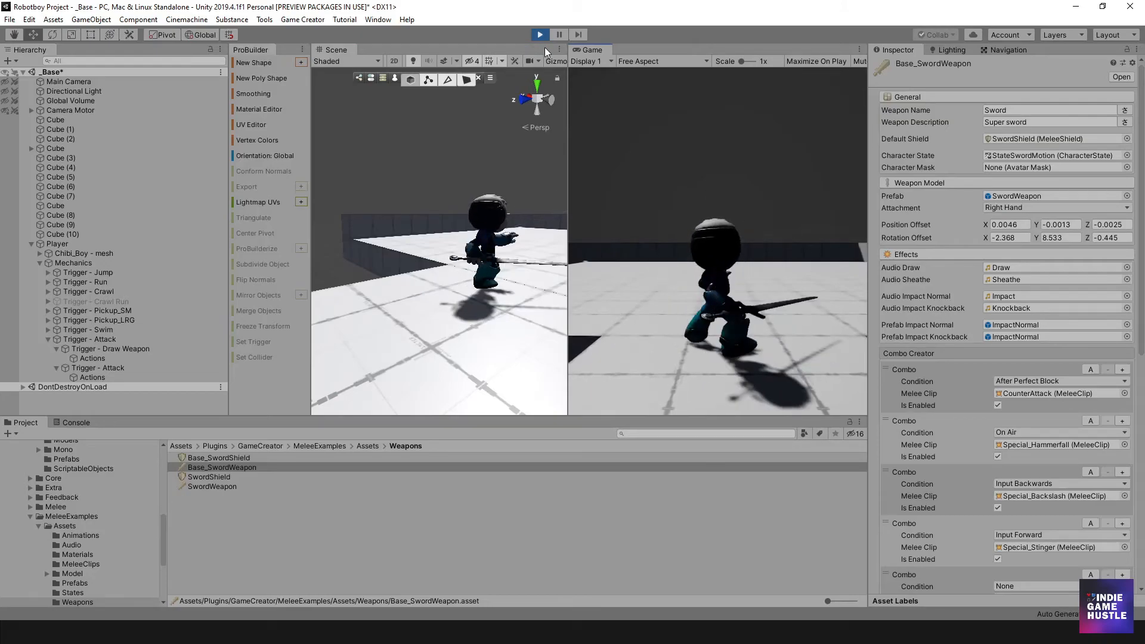
{"action": "left_click_drag", "start_coordinate": [598, 51], "coordinate": [384, 55]}
{"action": "left_click", "coordinate": [667, 256]}
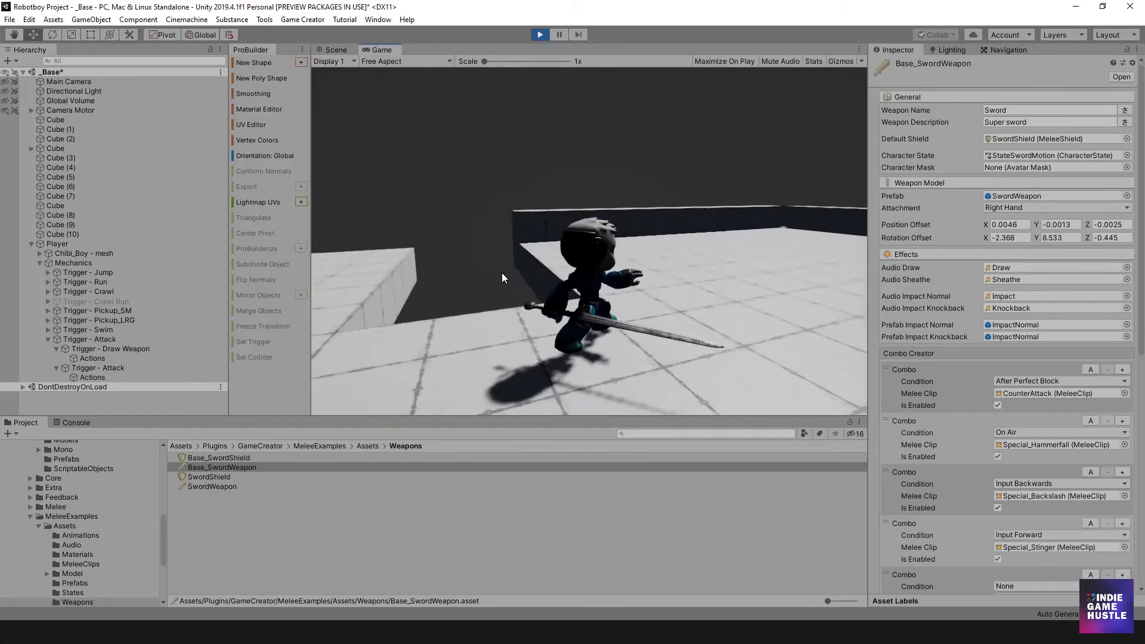
Step: Run and jump with the robot to check that the sword stays in its hand
{"action": "key", "text": "d"}
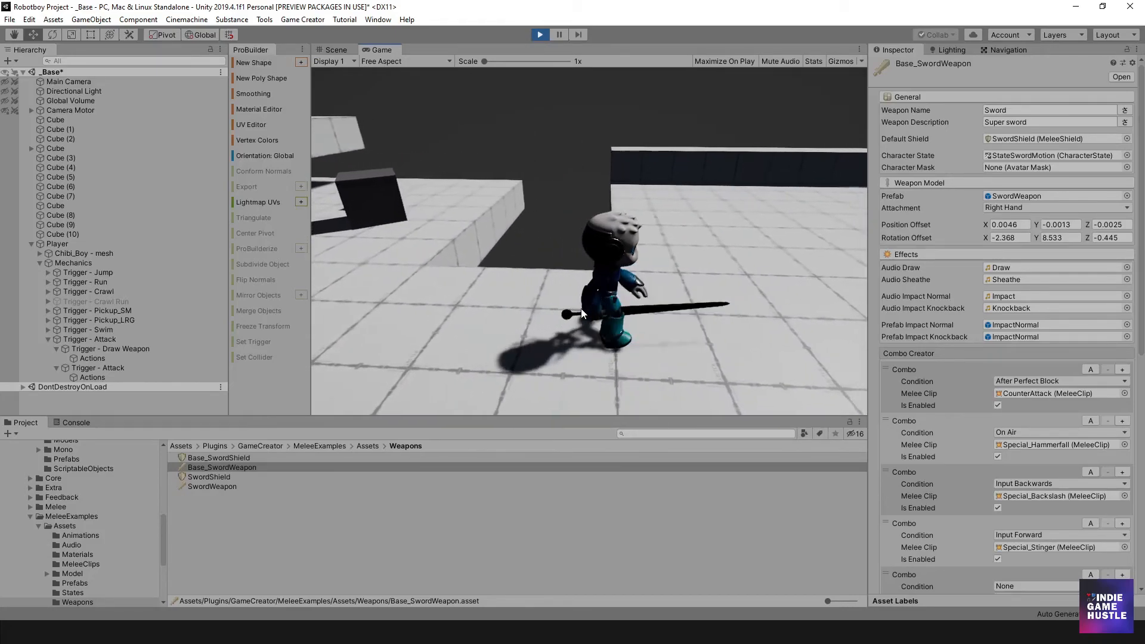
{"action": "key", "text": "space"}
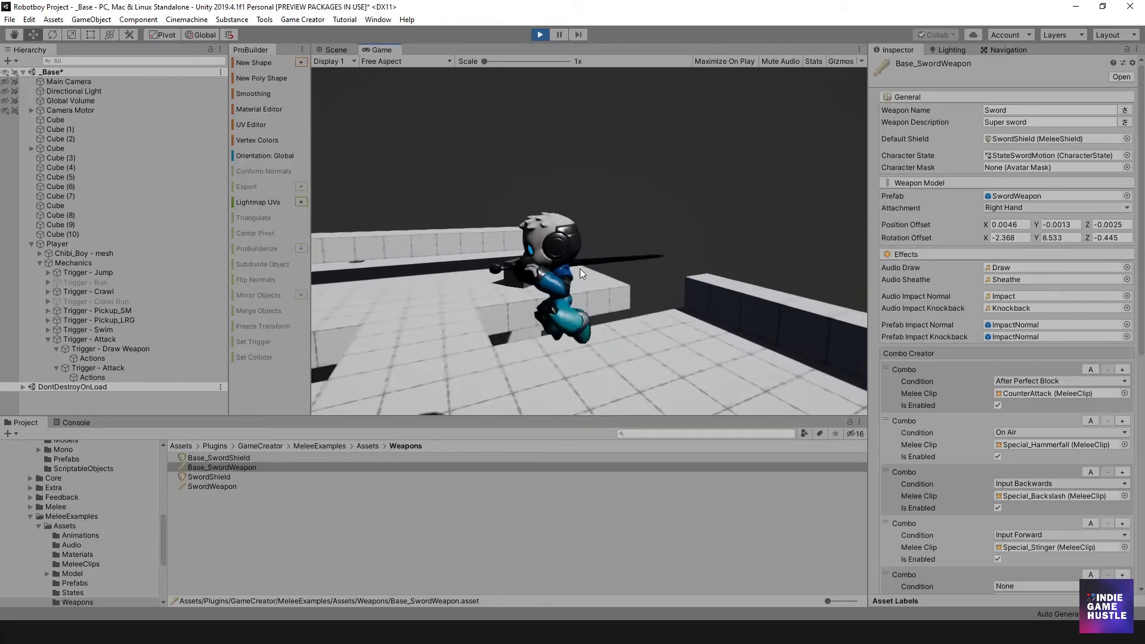
{"action": "key", "text": "s"}
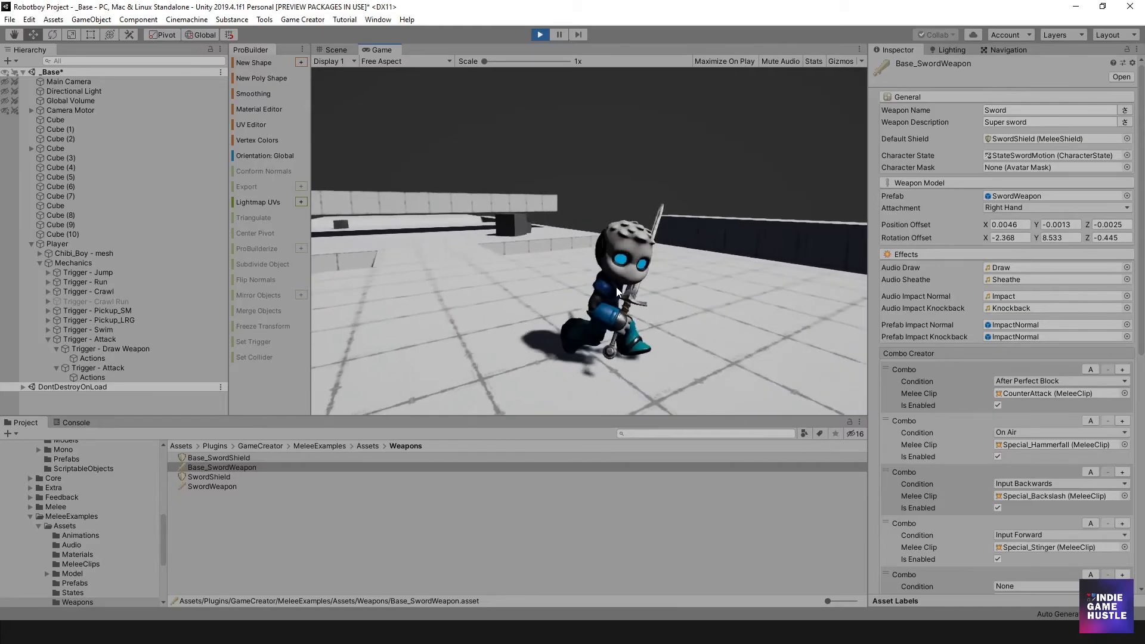
Step: Perform repeated sword attacks with the robot to test the melee combos
{"action": "left_click", "coordinate": [610, 273]}
{"action": "left_click", "coordinate": [589, 265]}
{"action": "left_click", "coordinate": [589, 265]}
{"action": "left_click", "coordinate": [588, 265]}
{"action": "left_click", "coordinate": [589, 265]}
{"action": "left_click", "coordinate": [589, 265]}
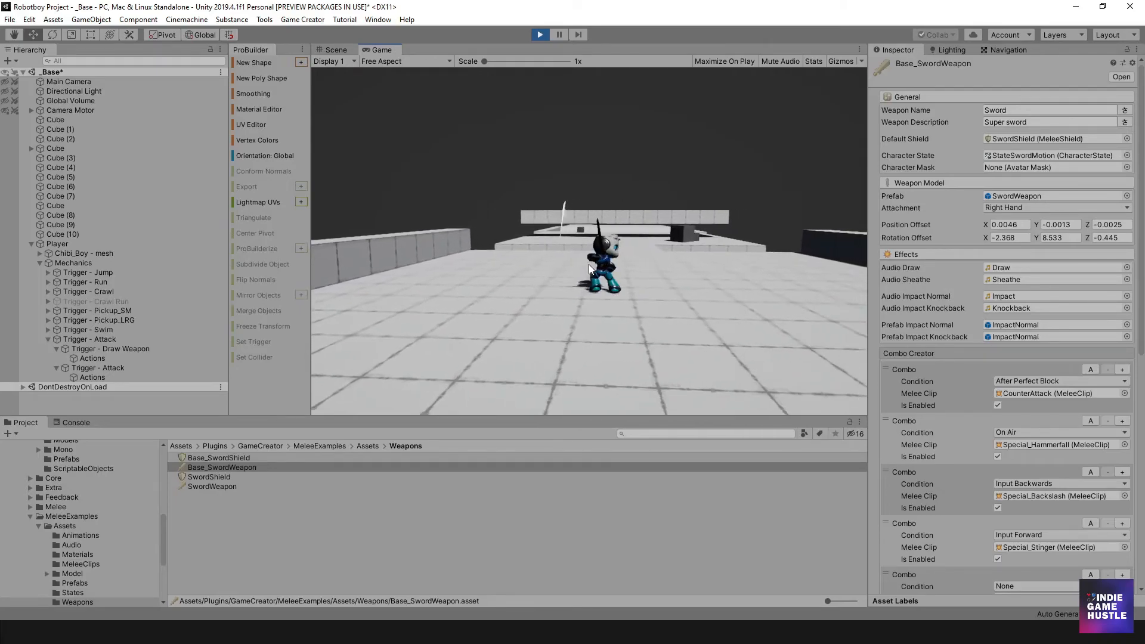
{"action": "left_click", "coordinate": [589, 264]}
{"action": "left_click", "coordinate": [588, 264]}
{"action": "left_click", "coordinate": [589, 264]}
{"action": "left_click", "coordinate": [588, 264]}
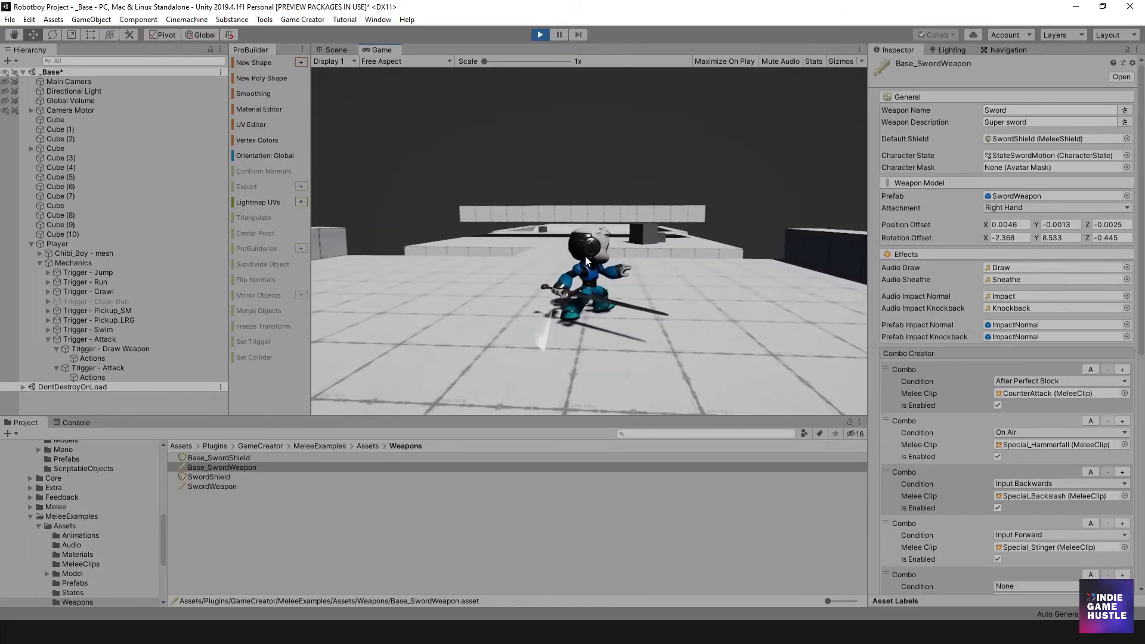
{"action": "left_click", "coordinate": [663, 272]}
{"action": "left_click", "coordinate": [666, 268]}
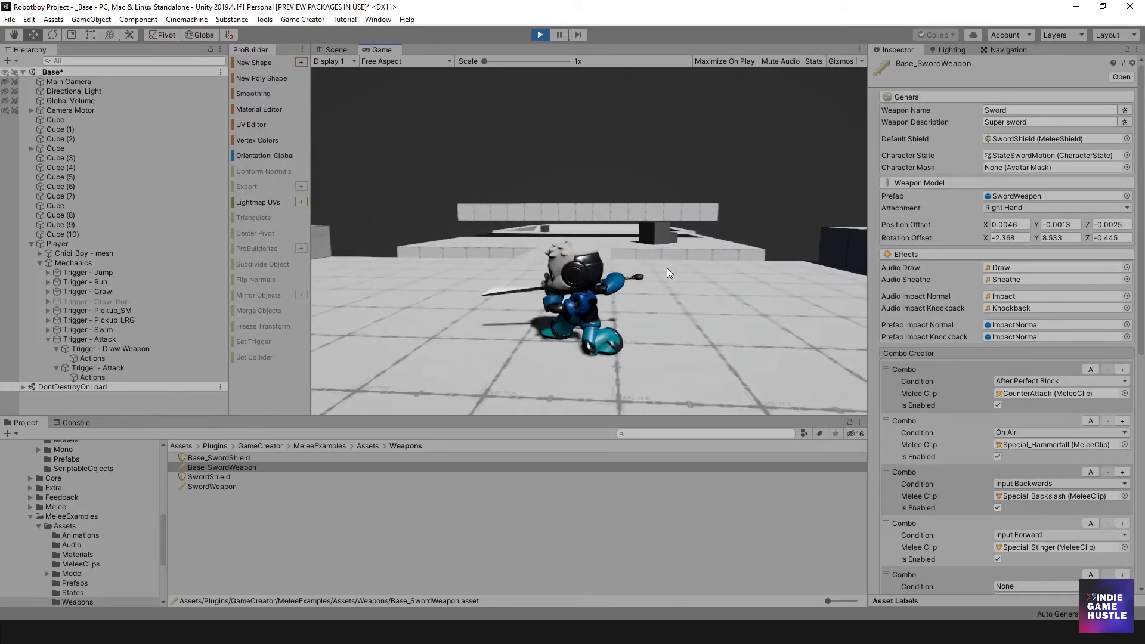
{"action": "left_click", "coordinate": [660, 271]}
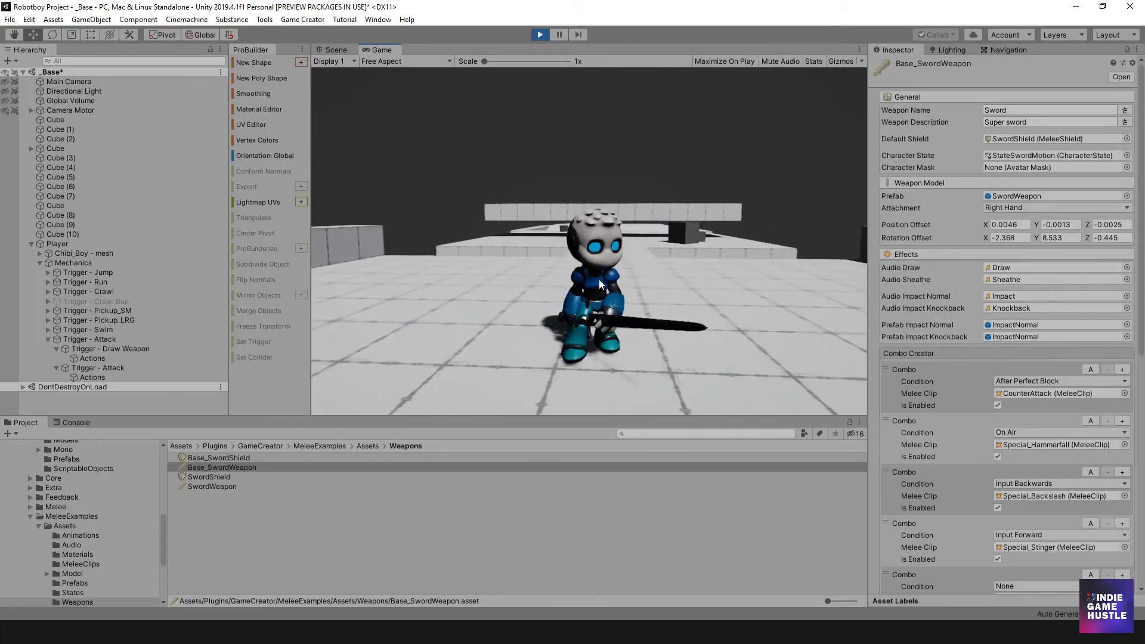
Step: Review Base_SwordWeapon's Combo Creator entries and test directional movement and a jump attack in the running game
{"action": "scroll", "coordinate": [982, 357], "scroll_direction": "down", "scroll_amount": 8}
{"action": "scroll", "coordinate": [976, 358], "scroll_direction": "up", "scroll_amount": 4}
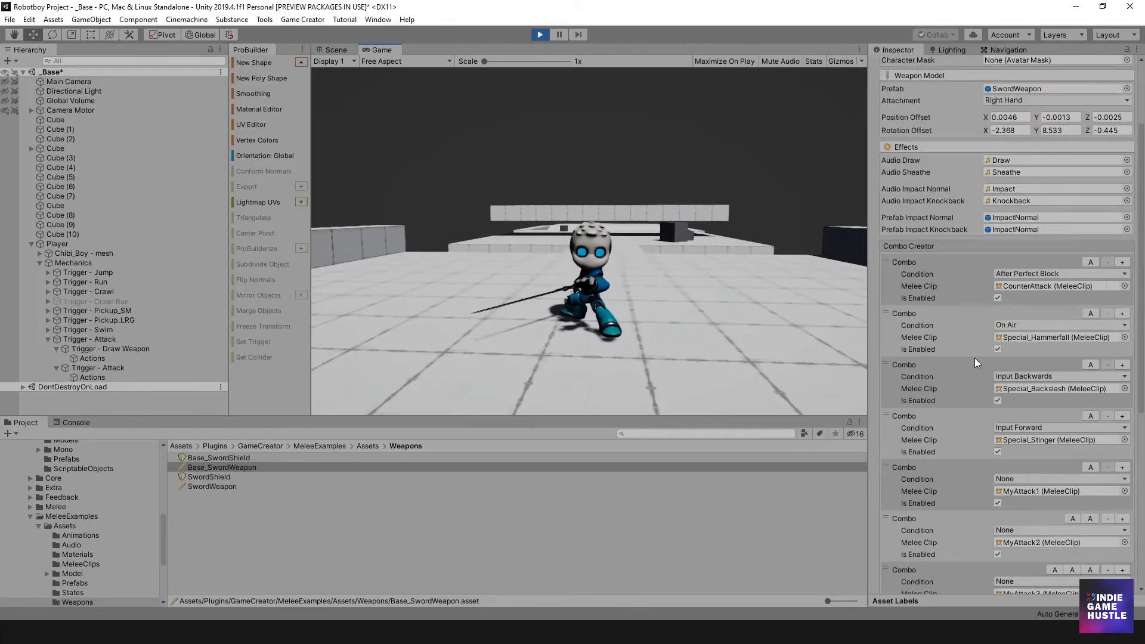
{"action": "right_click_drag", "start_coordinate": [557, 322], "coordinate": [592, 313]}
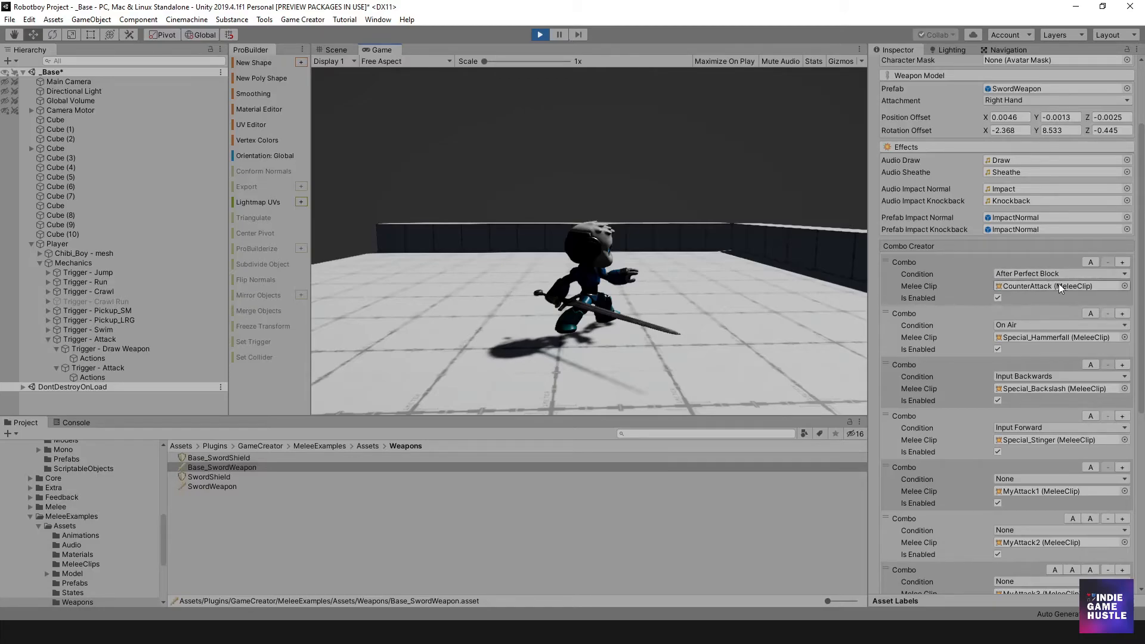
{"action": "key", "text": "a"}
{"action": "key", "text": "d"}
{"action": "key", "text": "s"}
{"action": "key", "text": "d"}
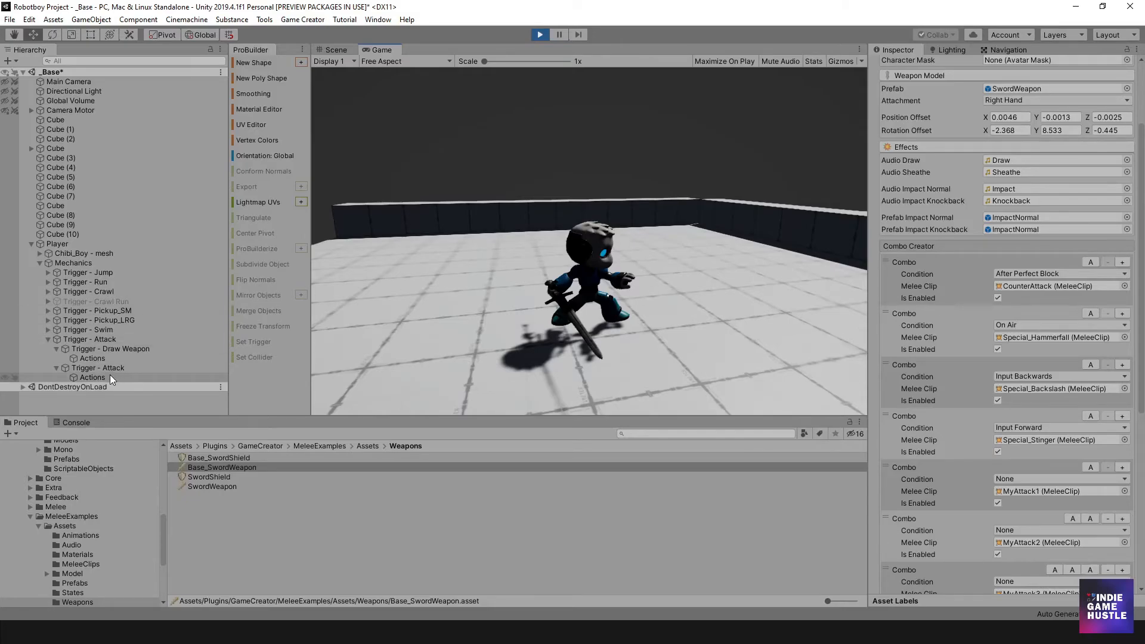
{"action": "key", "text": "space"}
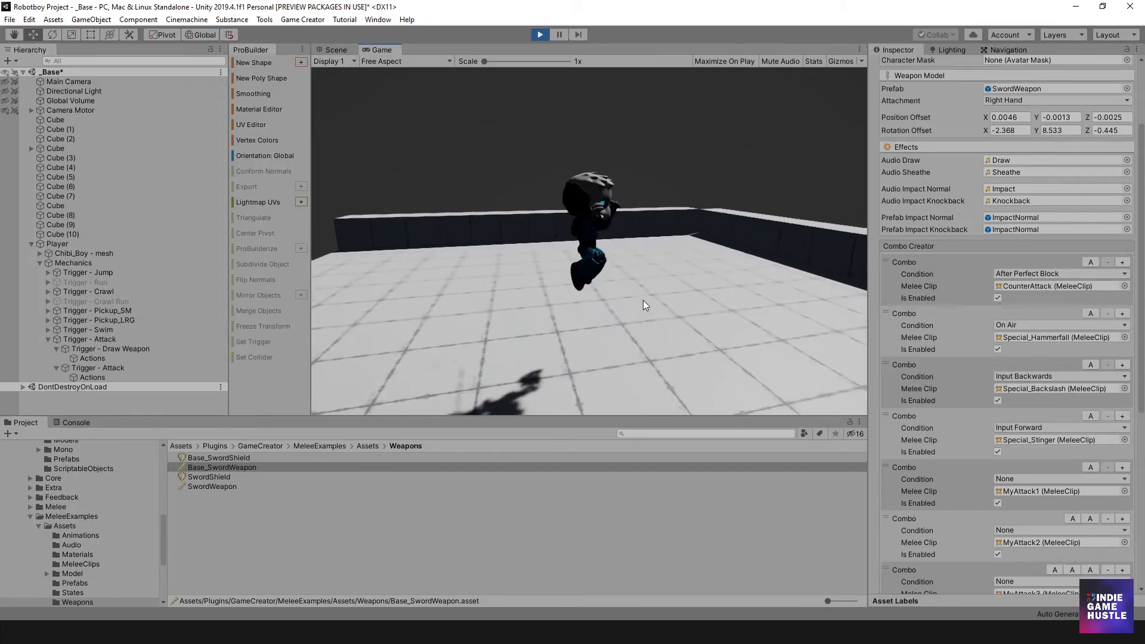
{"action": "left_click", "coordinate": [644, 300]}
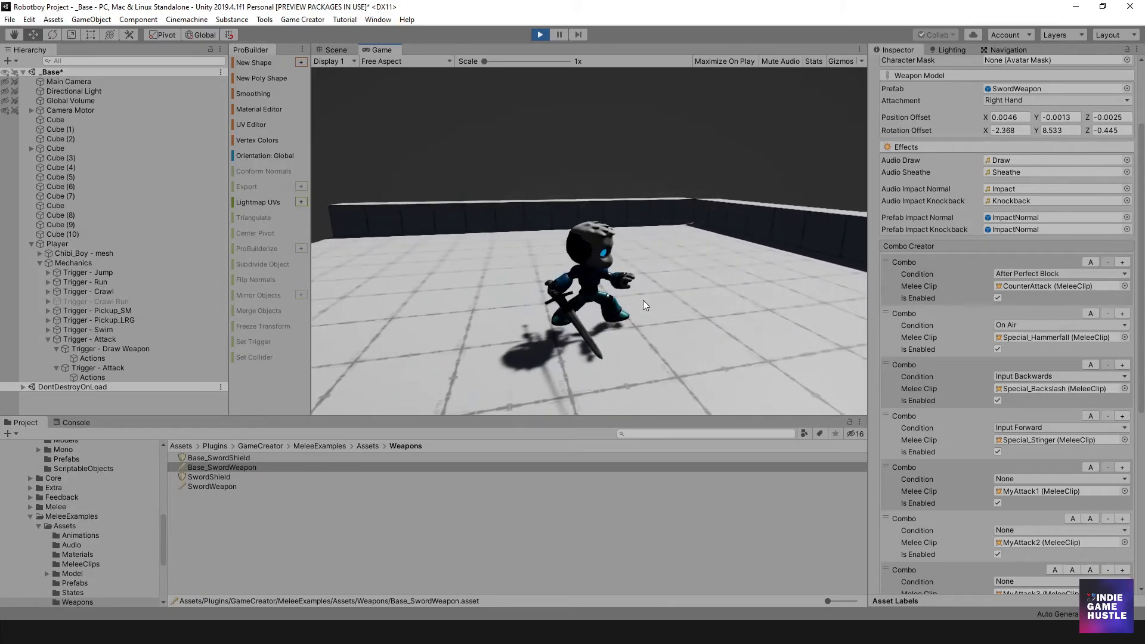
Step: Perform repeated jump attacks with the robot to test the On Air combo Special_Hammerfall
{"action": "key", "text": "space"}
{"action": "left_click", "coordinate": [643, 299]}
{"action": "key", "text": "space"}
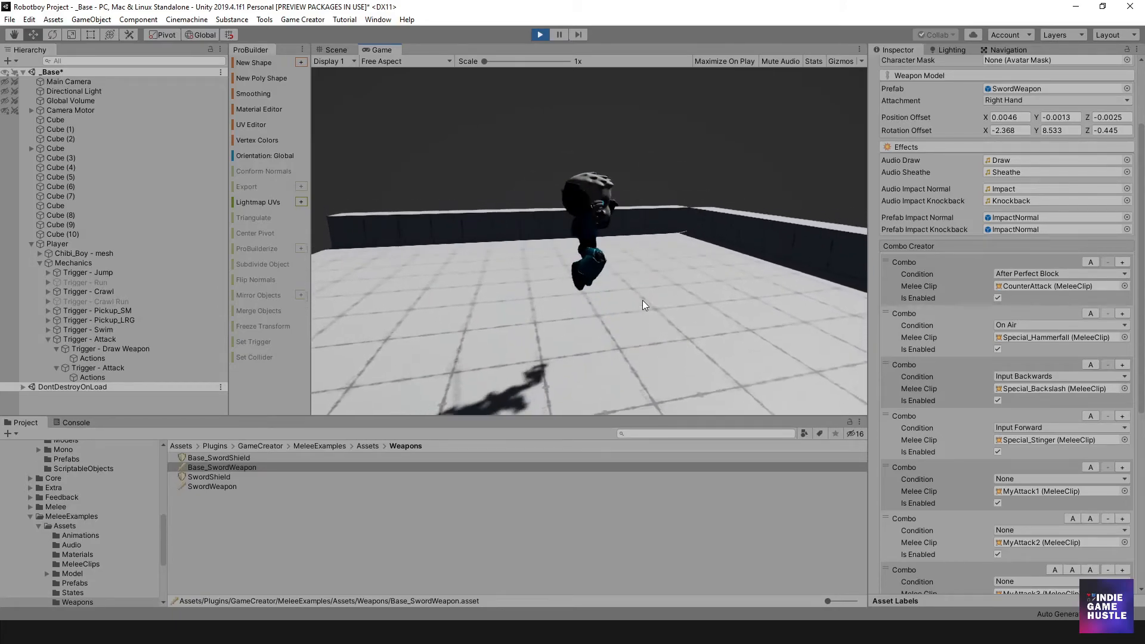
{"action": "left_click", "coordinate": [642, 299]}
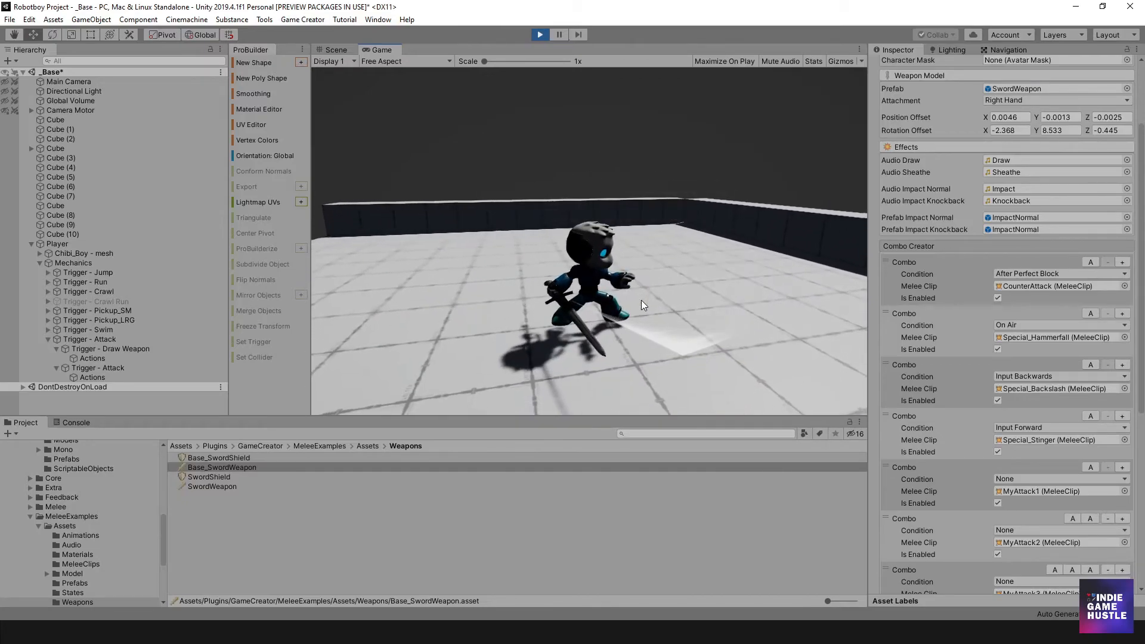
{"action": "key", "text": "space"}
{"action": "left_click", "coordinate": [641, 300]}
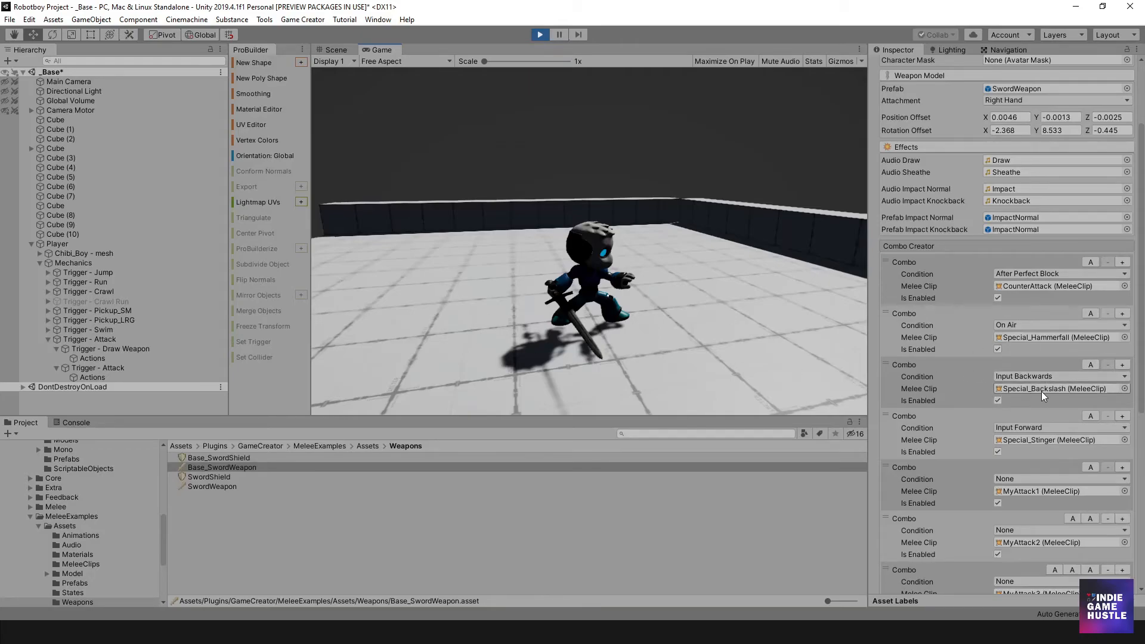
Step: Turn the camera and attack while moving the robot sideways to test the directional combos Special_Backslash and Special_Stinger
{"action": "right_click_drag", "start_coordinate": [678, 314], "coordinate": [611, 311]}
{"action": "key", "text": "a"}
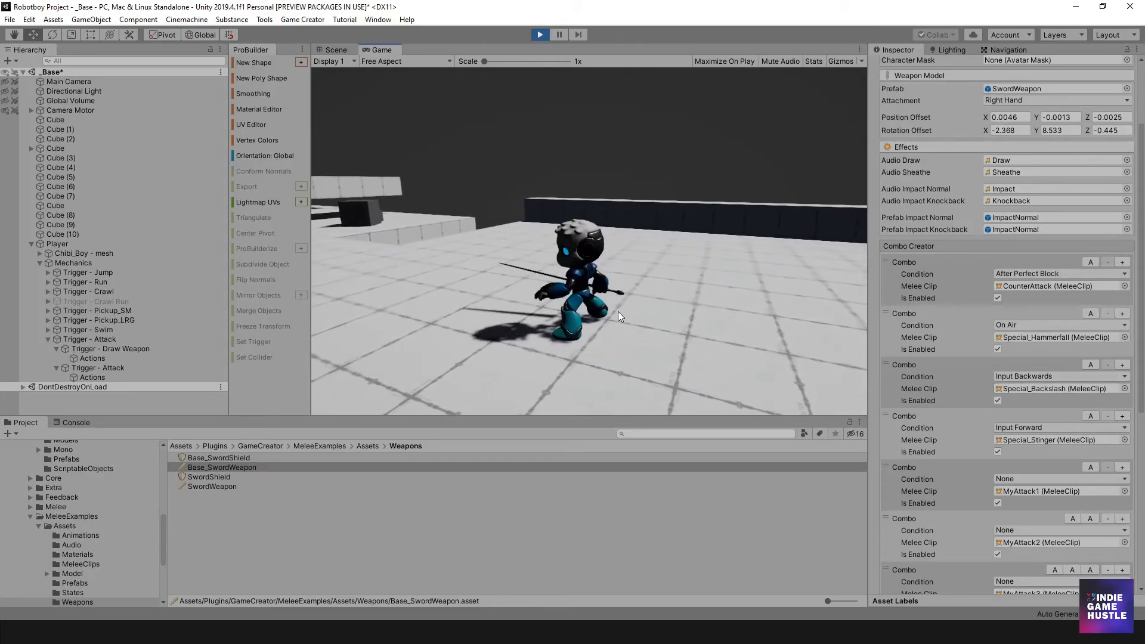
{"action": "left_click", "coordinate": [618, 311]}
{"action": "key", "text": "d"}
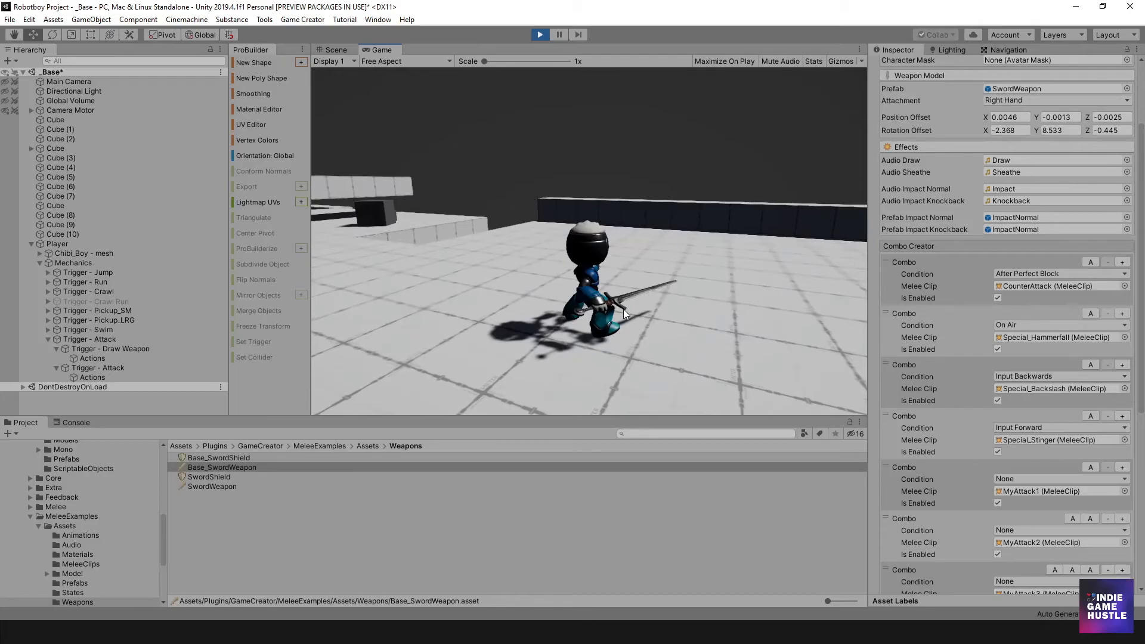
{"action": "left_click", "coordinate": [624, 309]}
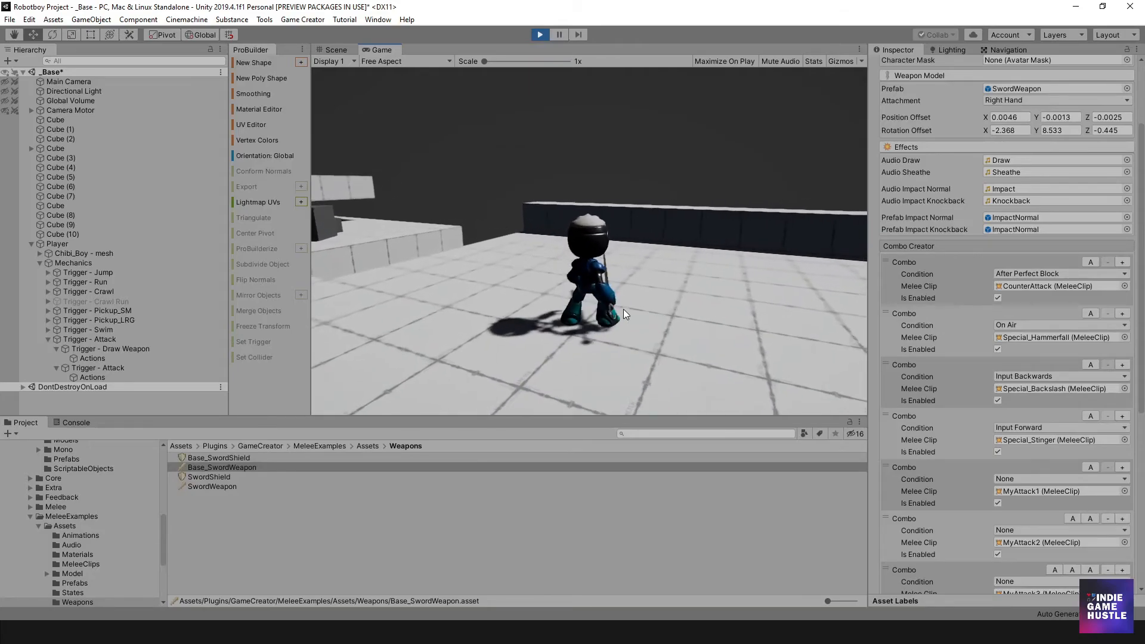
{"action": "left_click", "coordinate": [624, 309]}
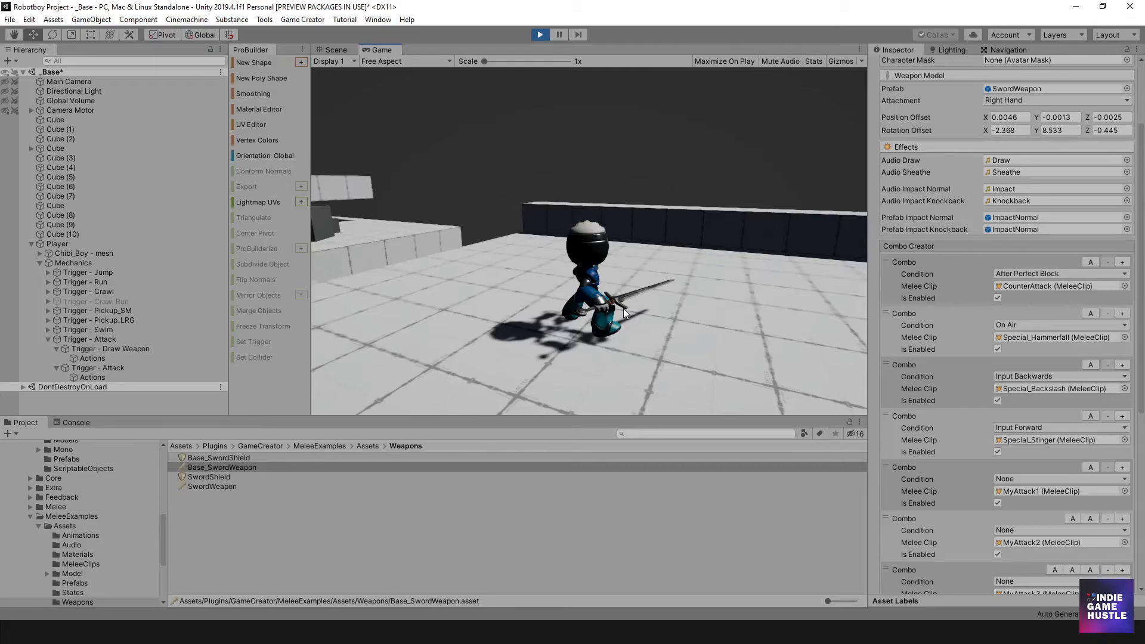
Step: Chain sword attacks with the robot facing different ways to compare the regular and directional combo animations
{"action": "left_click", "coordinate": [624, 313]}
{"action": "left_click", "coordinate": [624, 313]}
{"action": "left_click", "coordinate": [619, 316]}
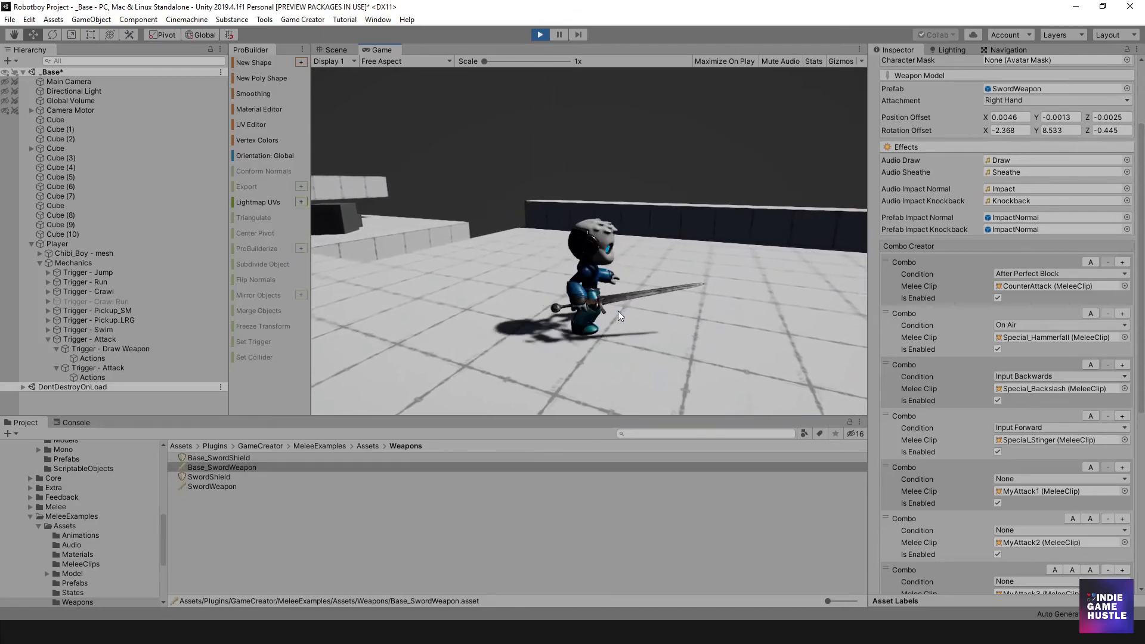
{"action": "left_click", "coordinate": [618, 311]}
{"action": "left_click", "coordinate": [618, 310]}
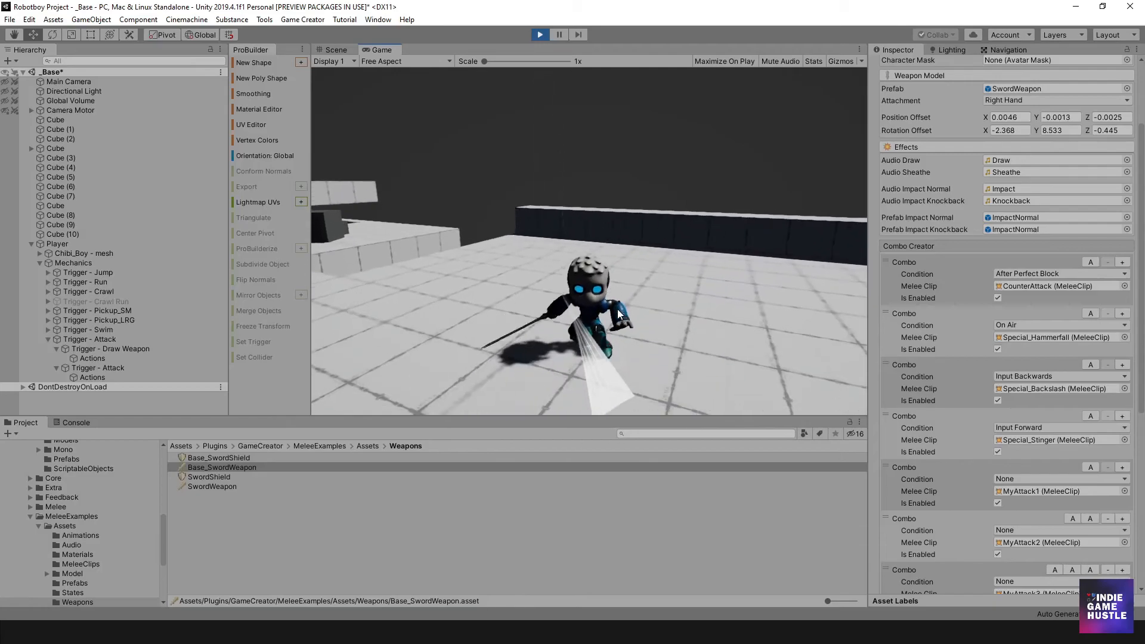
{"action": "left_click", "coordinate": [617, 309]}
{"action": "left_click", "coordinate": [617, 309]}
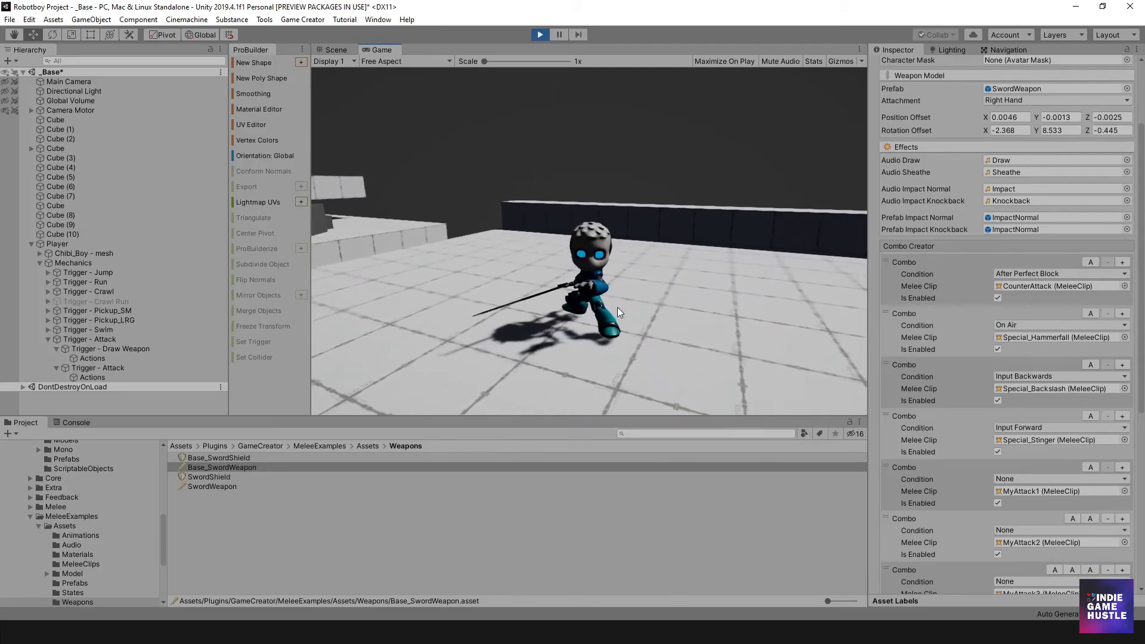
{"action": "left_click", "coordinate": [600, 296]}
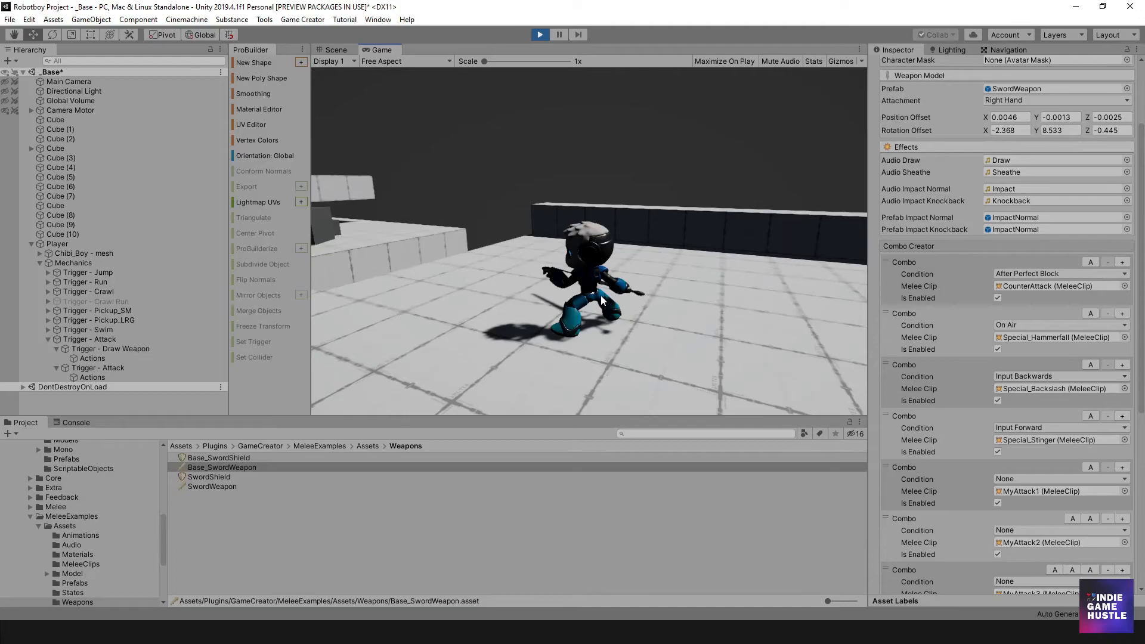
{"action": "left_click", "coordinate": [600, 295]}
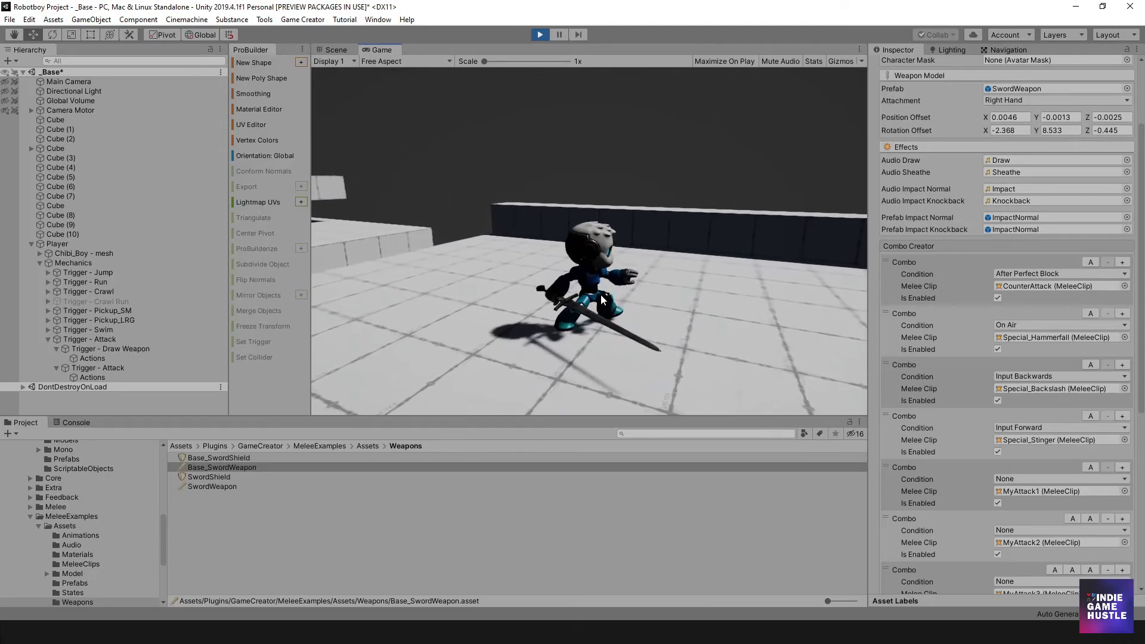
{"action": "left_click", "coordinate": [600, 295]}
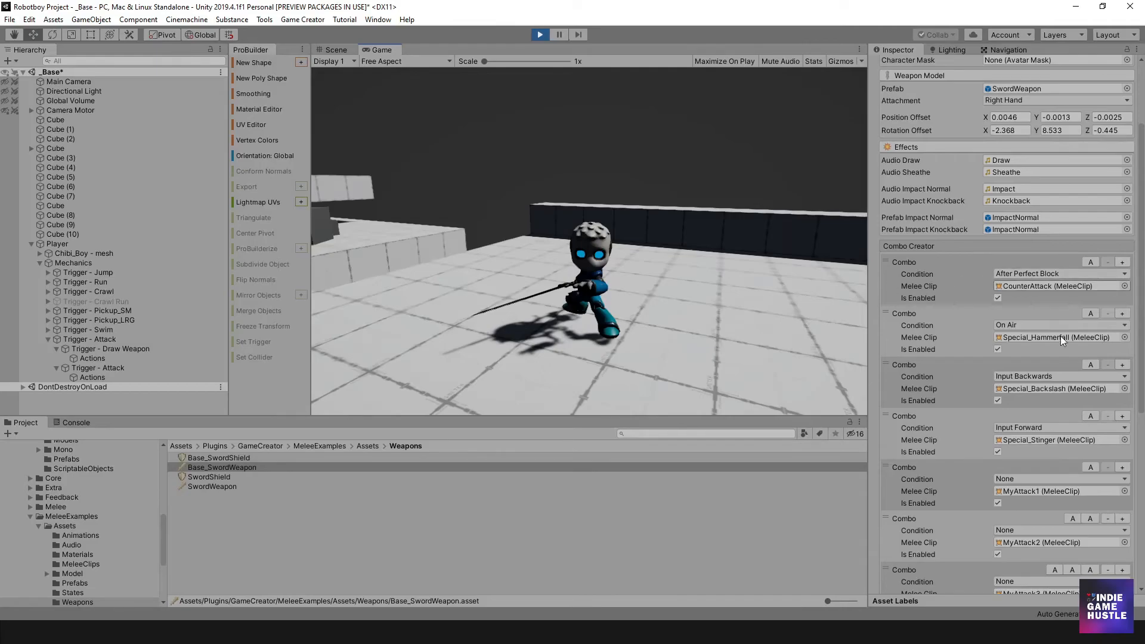
Step: Test further sword attacks in the running game while moving the robot backwards and to both sides
{"action": "left_click", "coordinate": [649, 324]}
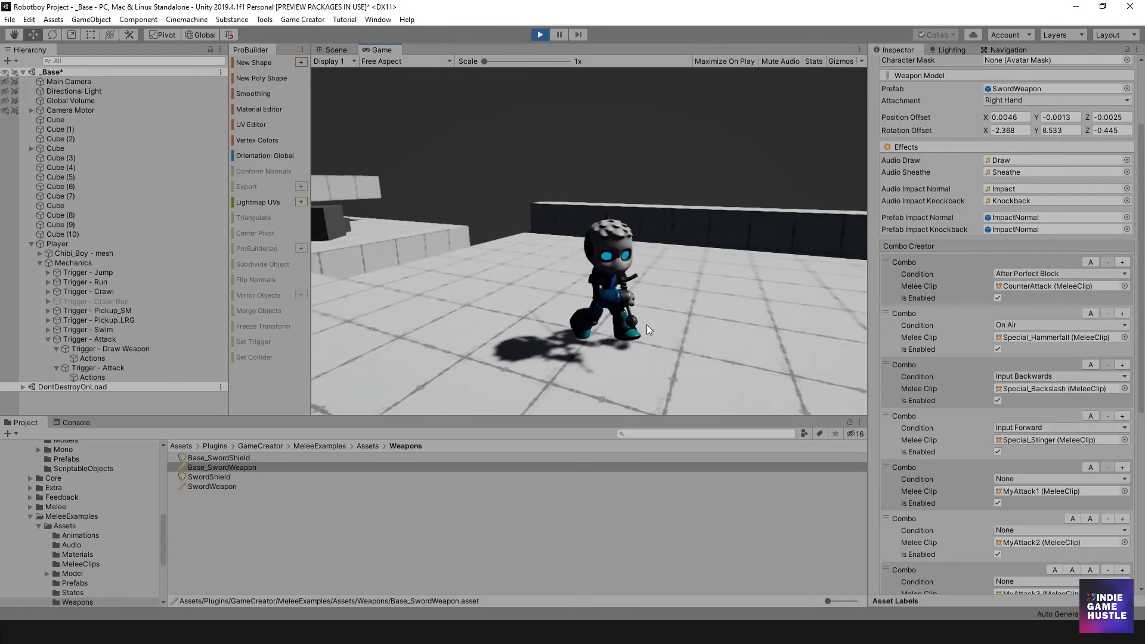
{"action": "left_click", "coordinate": [645, 324]}
{"action": "left_click", "coordinate": [646, 325]}
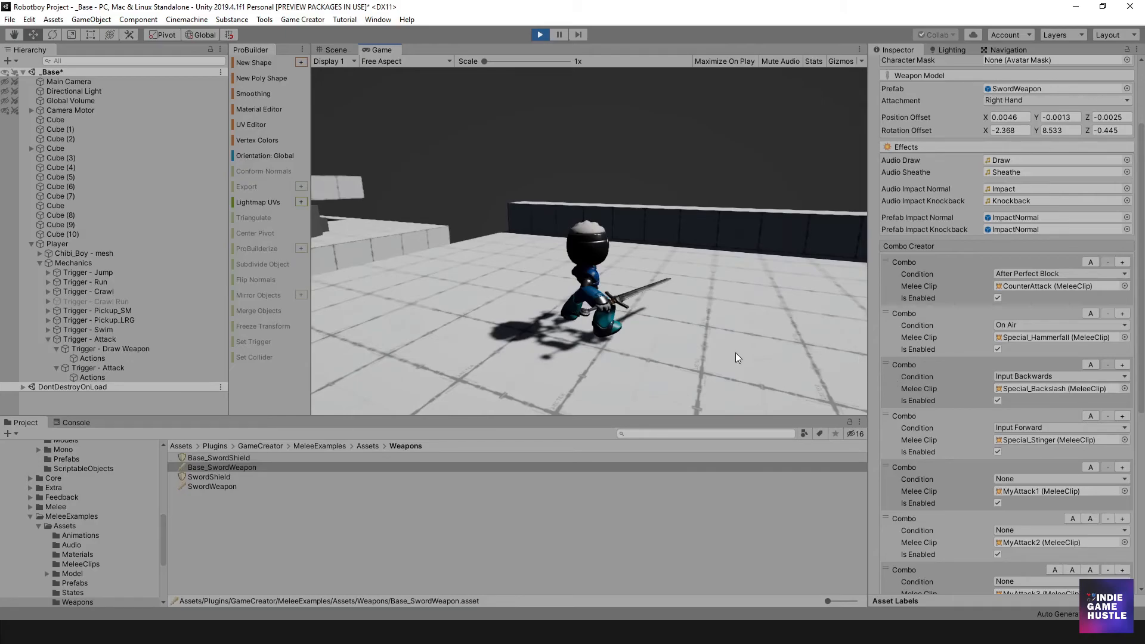
{"action": "left_click", "coordinate": [718, 340]}
{"action": "left_click", "coordinate": [718, 340]}
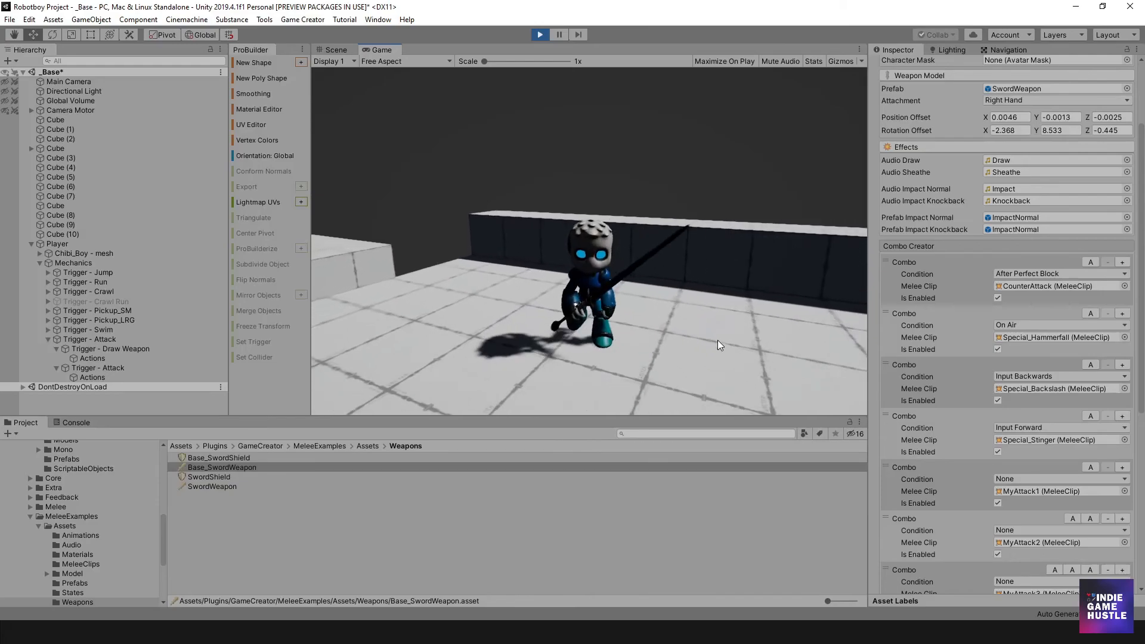
{"action": "key", "text": "s"}
{"action": "key", "text": "d"}
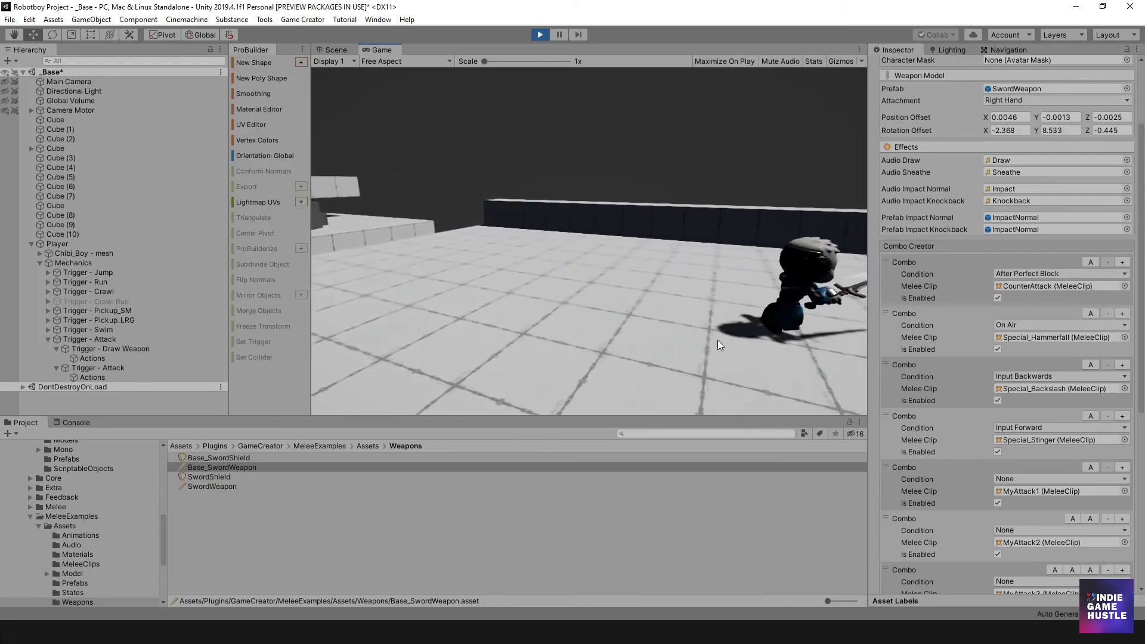
{"action": "key", "text": "a"}
{"action": "left_click", "coordinate": [717, 339]}
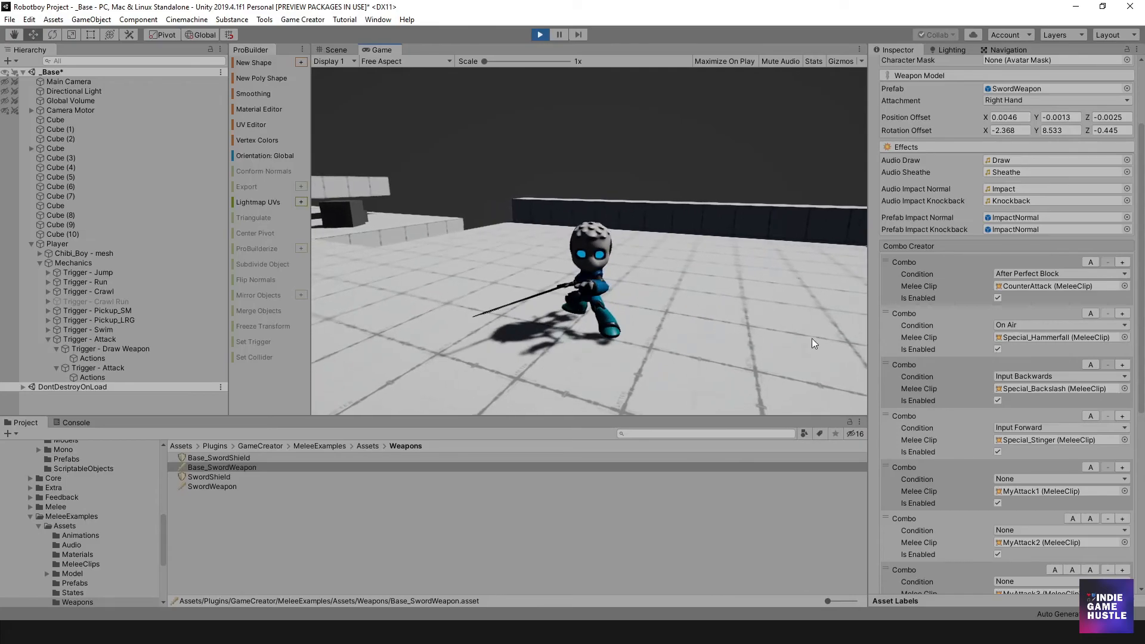
Step: Review the MyAttack1, MyAttack2 and MyAttack3 combos in Combo Creator and test their attack sequence with the robot
{"action": "scroll", "coordinate": [1012, 399], "scroll_direction": "down", "scroll_amount": 3}
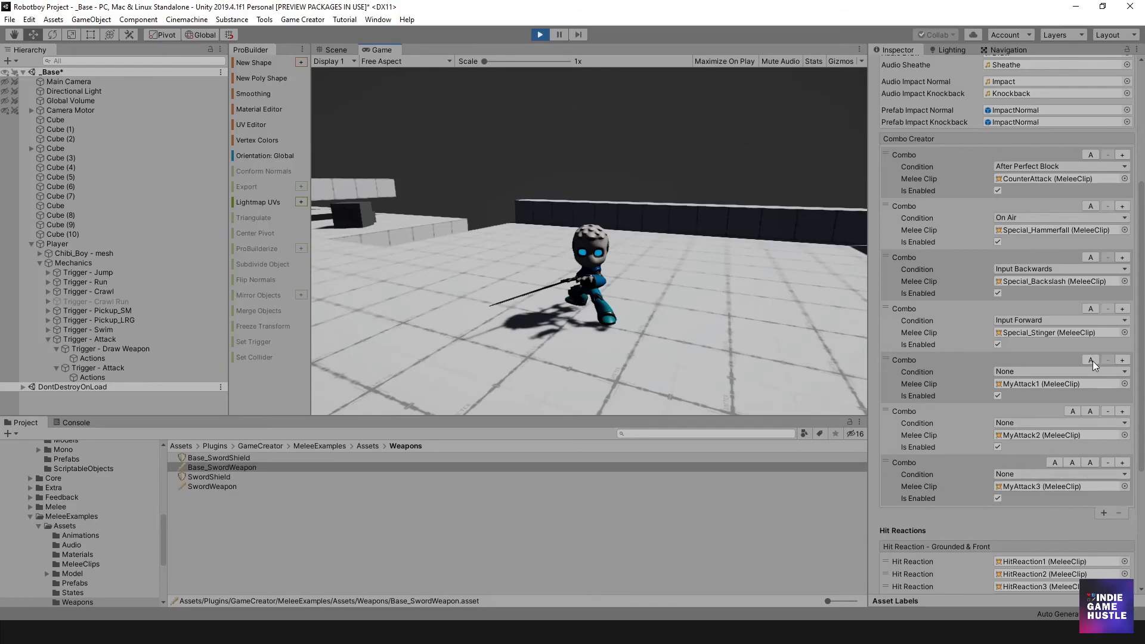
{"action": "left_click", "coordinate": [690, 312]}
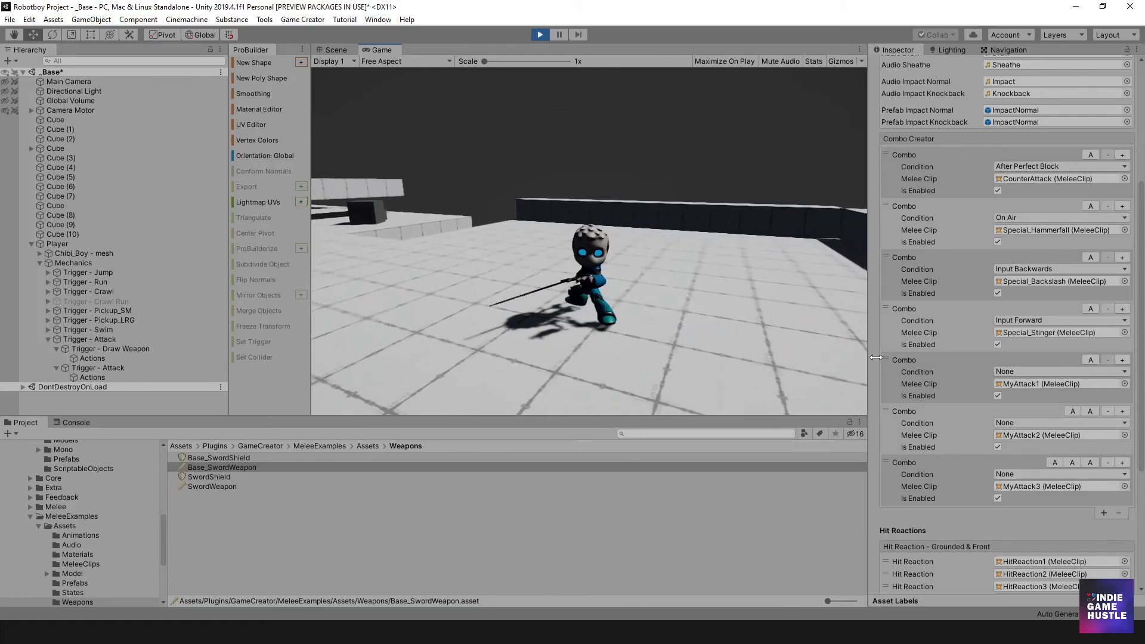
{"action": "left_click", "coordinate": [688, 264]}
{"action": "left_click", "coordinate": [687, 264]}
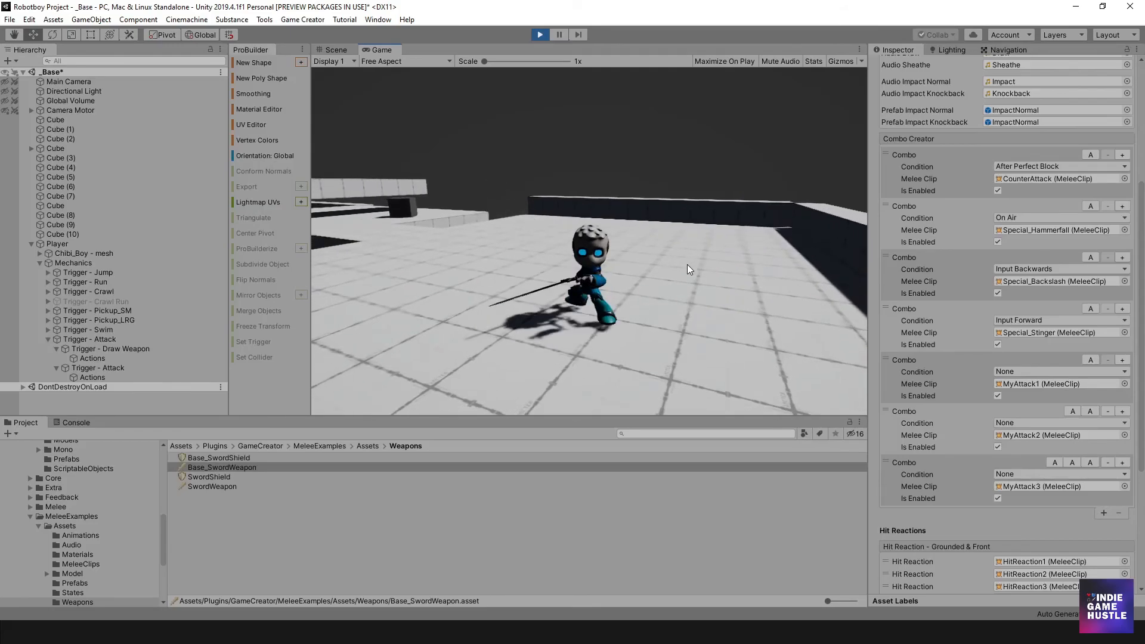
{"action": "left_click", "coordinate": [687, 264]}
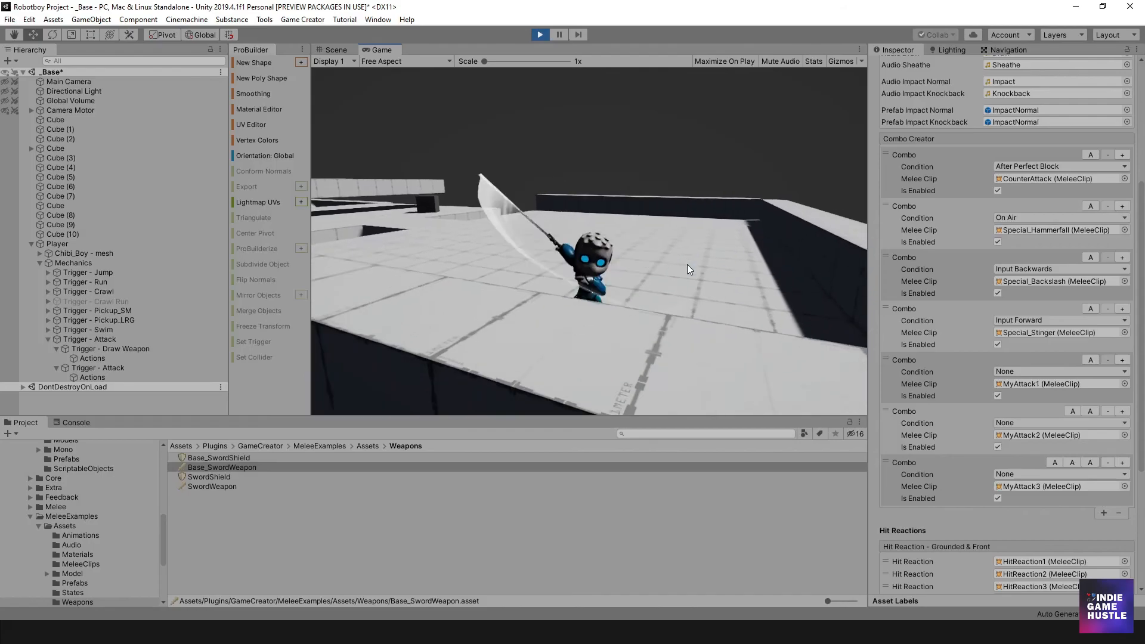
{"action": "left_click", "coordinate": [686, 266]}
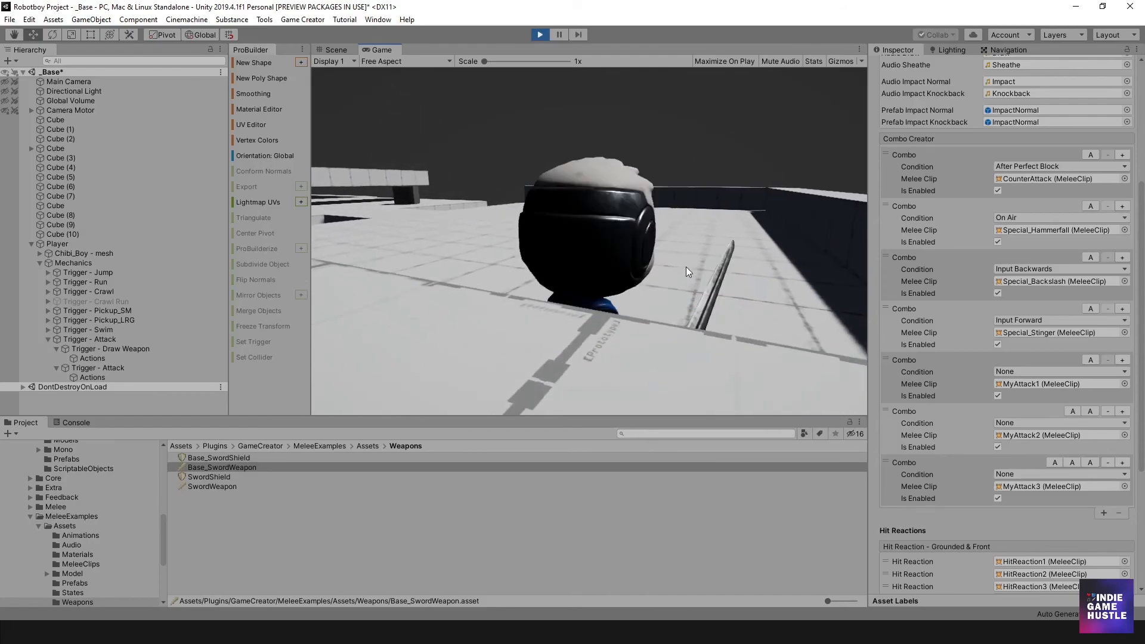
{"action": "left_click", "coordinate": [686, 266]}
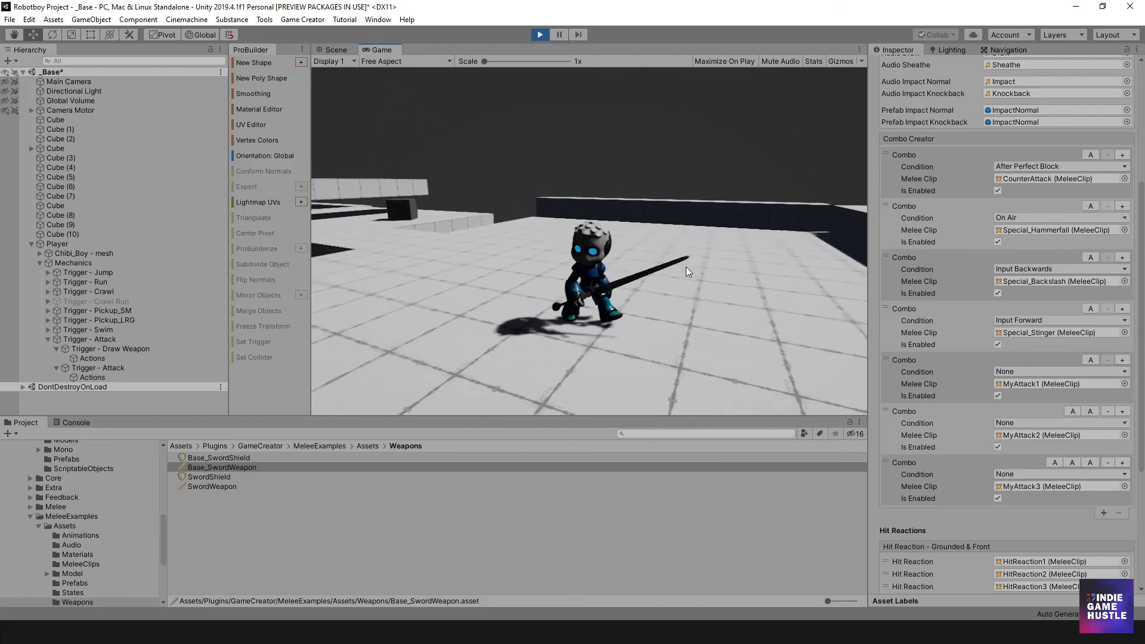
Step: Combine consecutive sword attacks with forward, sideways and backward movement to test how the combos mix in play
{"action": "left_click", "coordinate": [685, 266]}
{"action": "left_click", "coordinate": [685, 267]}
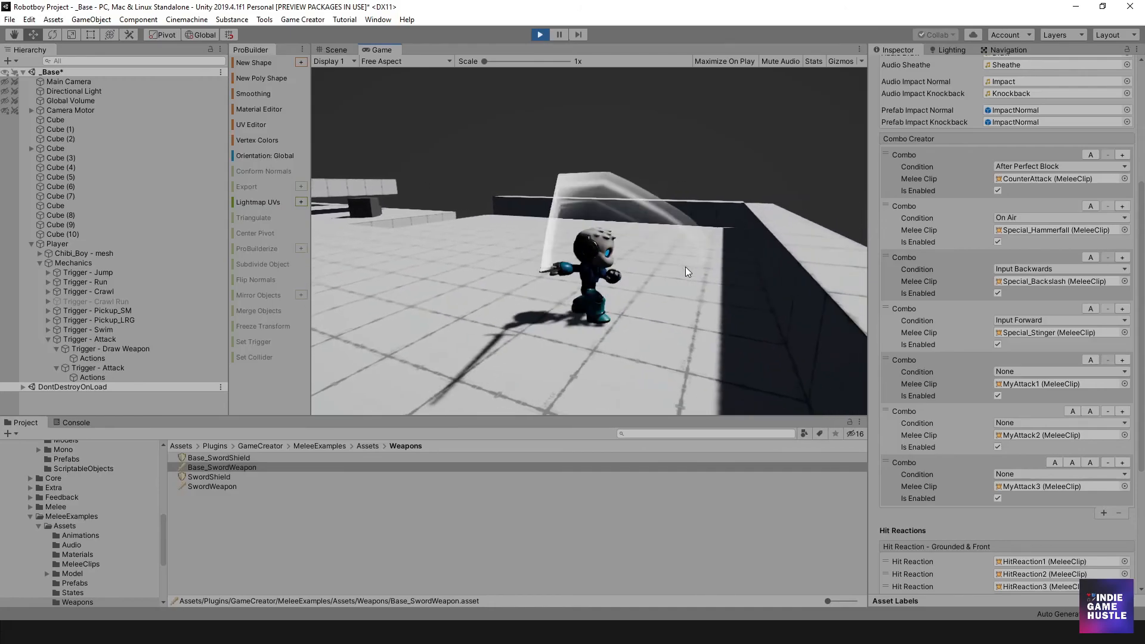
{"action": "left_click", "coordinate": [685, 266]}
{"action": "key", "text": "w"}
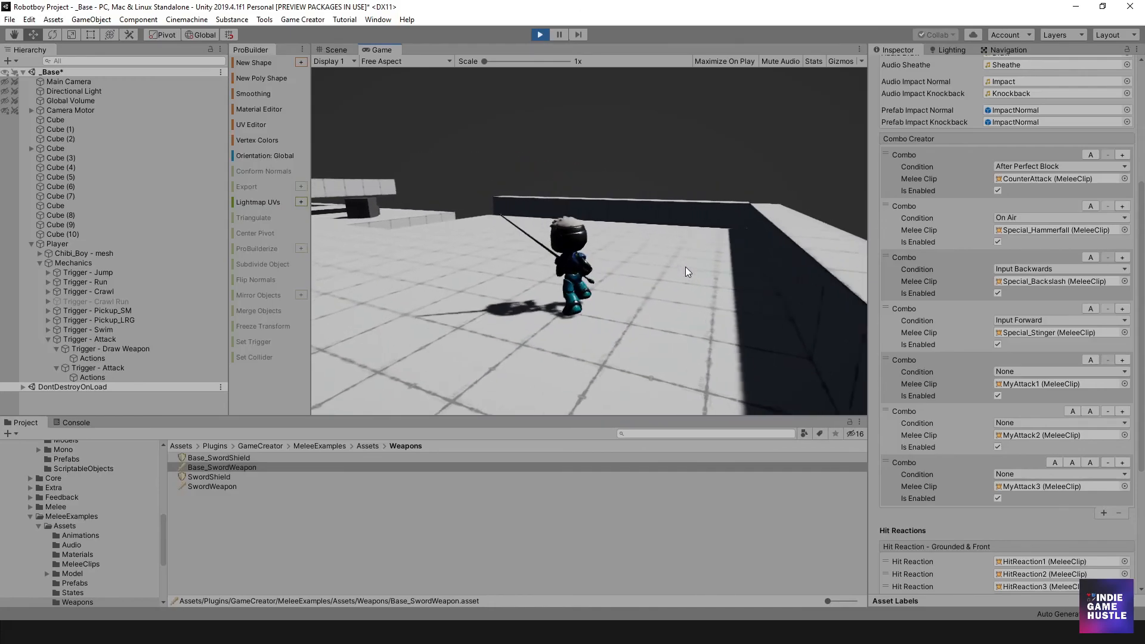
{"action": "key", "text": "a"}
{"action": "key", "text": "s"}
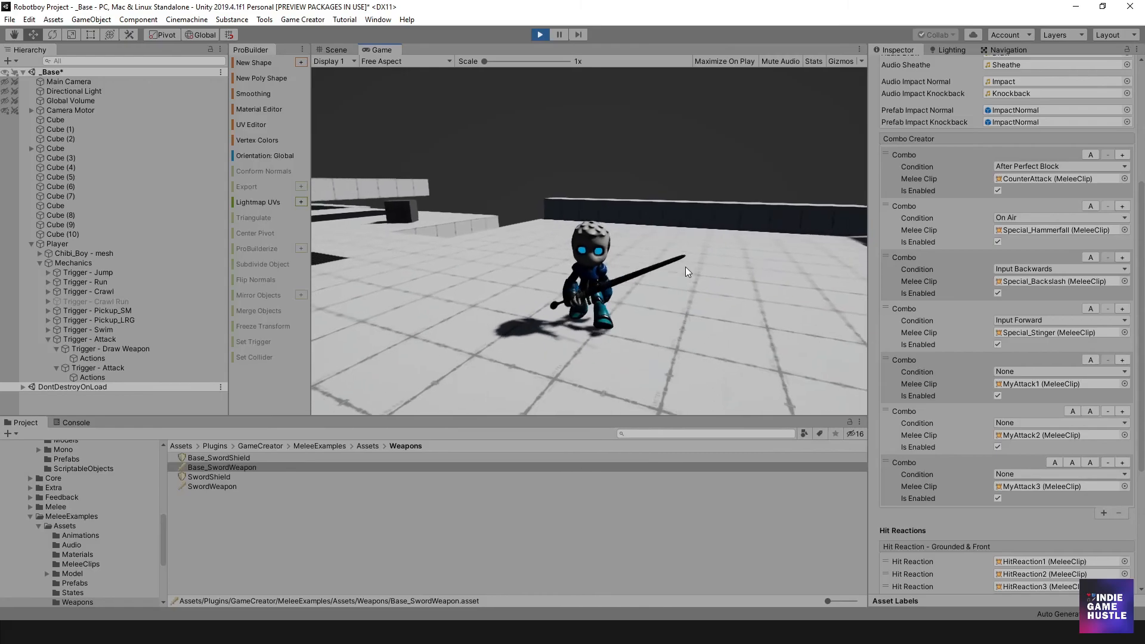
{"action": "left_click", "coordinate": [686, 266]}
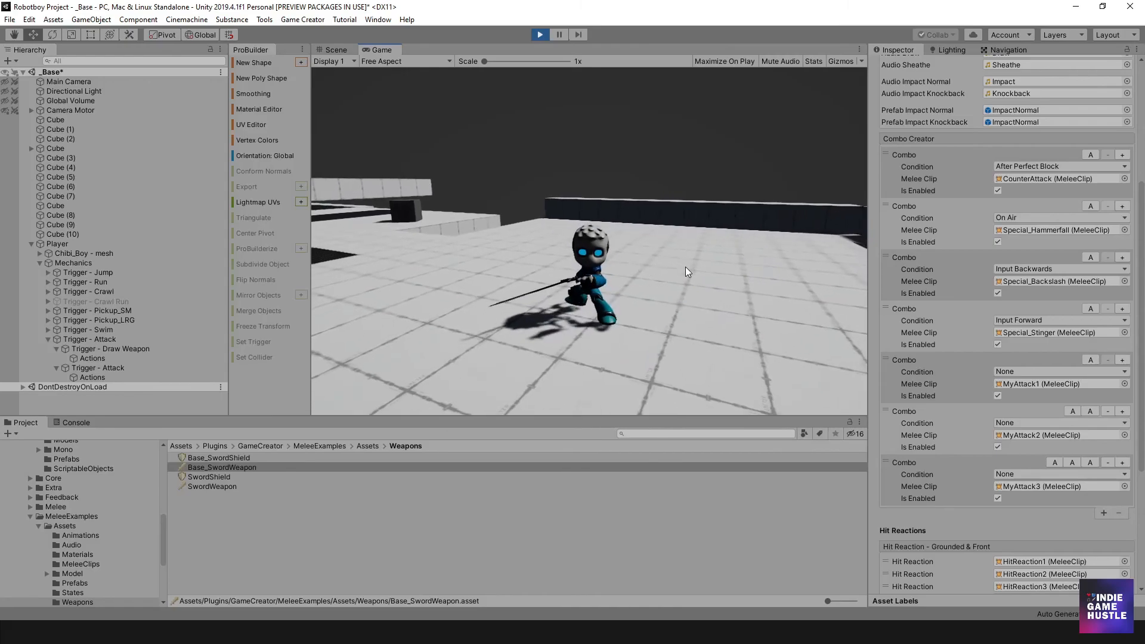